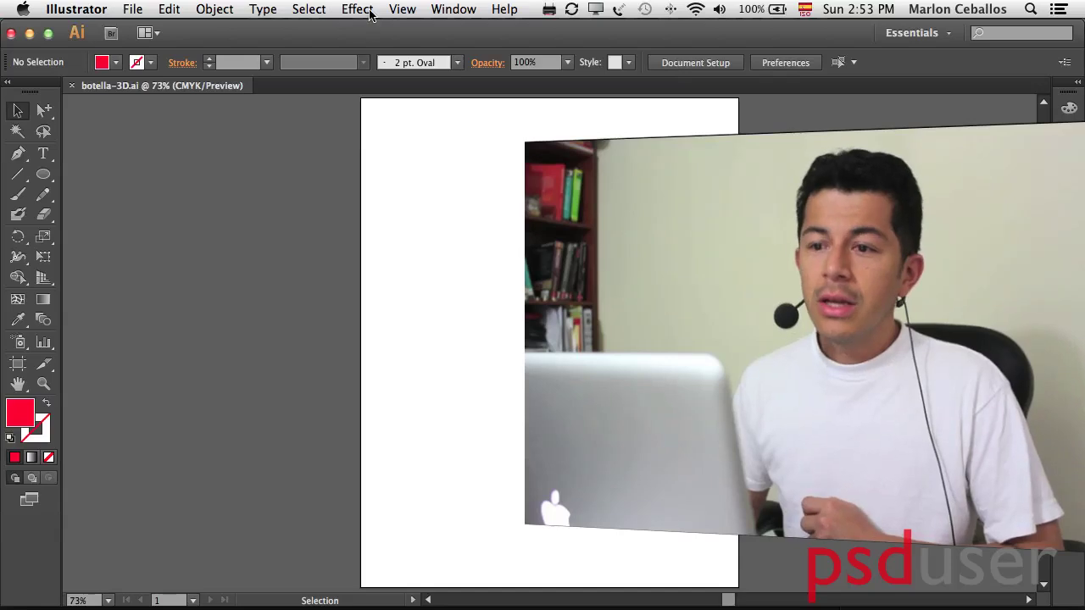
pyautogui.click(360, 9)
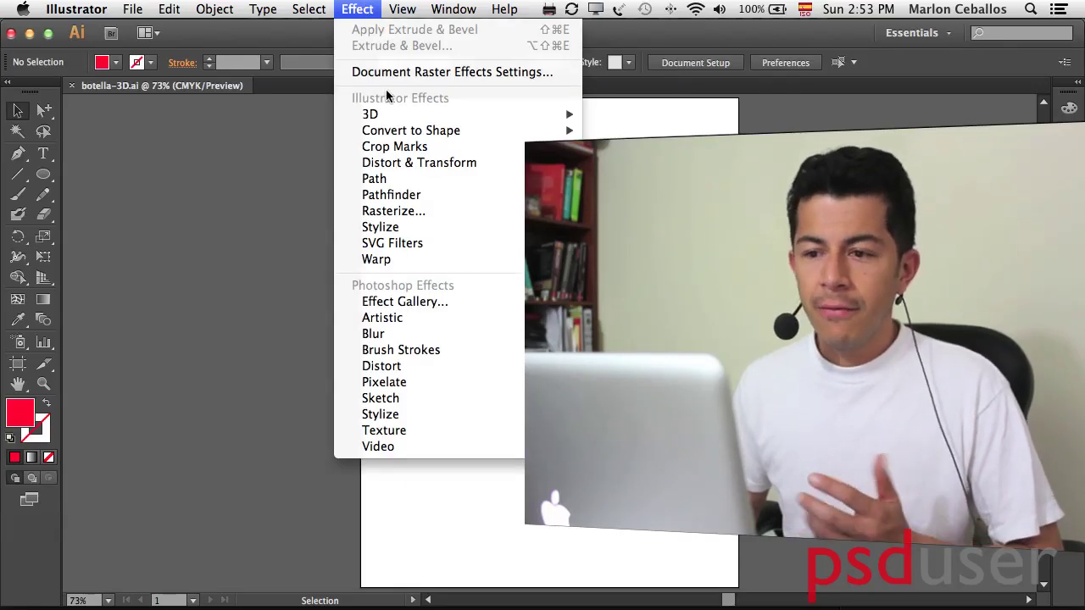
pyautogui.moveTo(392, 115)
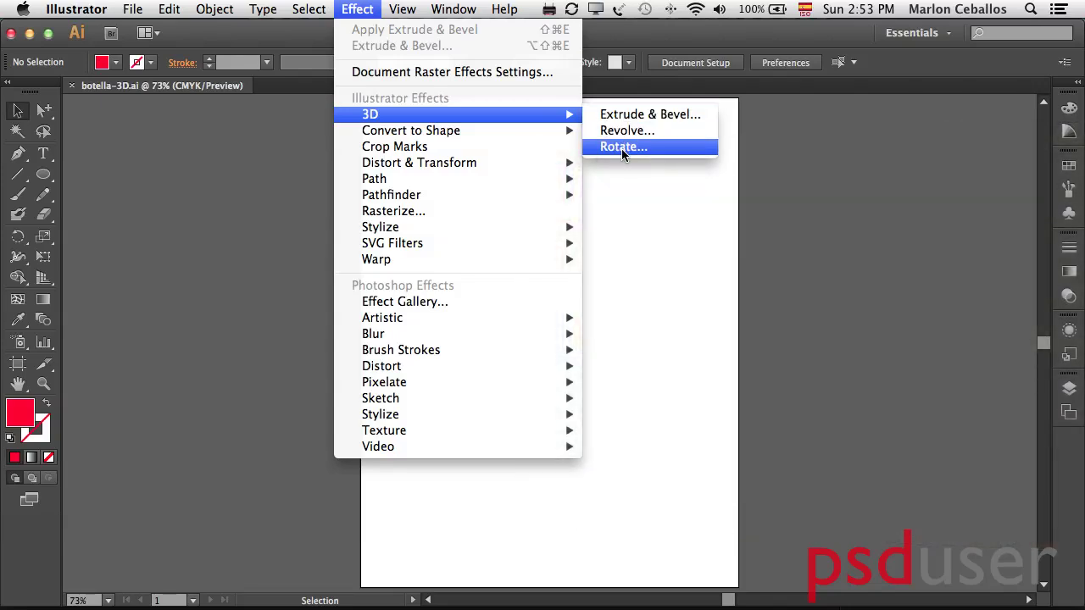
pyautogui.press('Escape')
pyautogui.click(1069, 330)
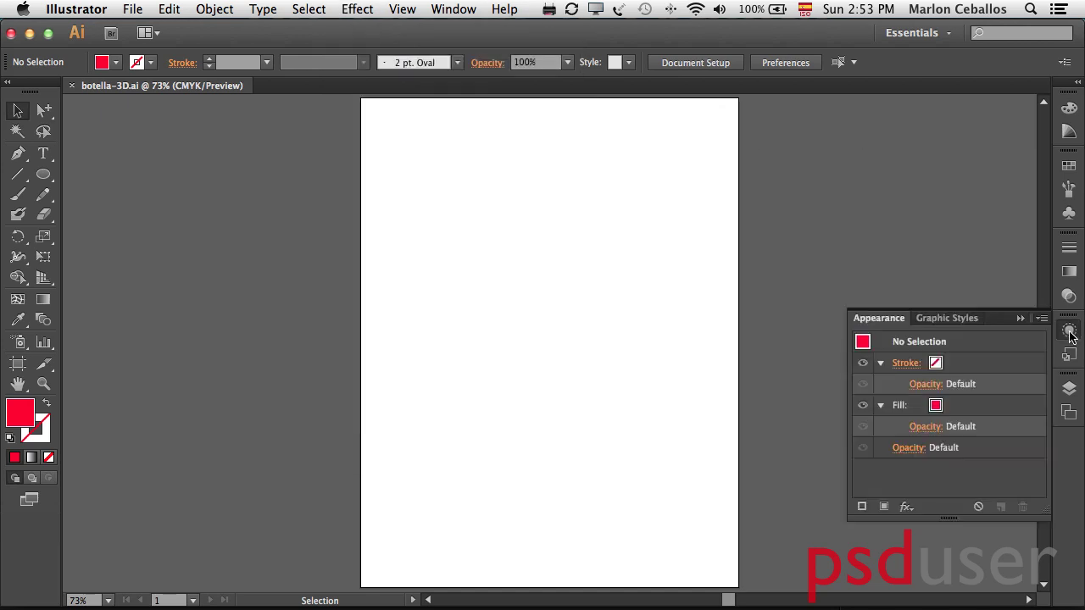
# - Show only the botella 3d layer to view the finished bottle, and return to showing only the inicio layer
pyautogui.click(1068, 388)
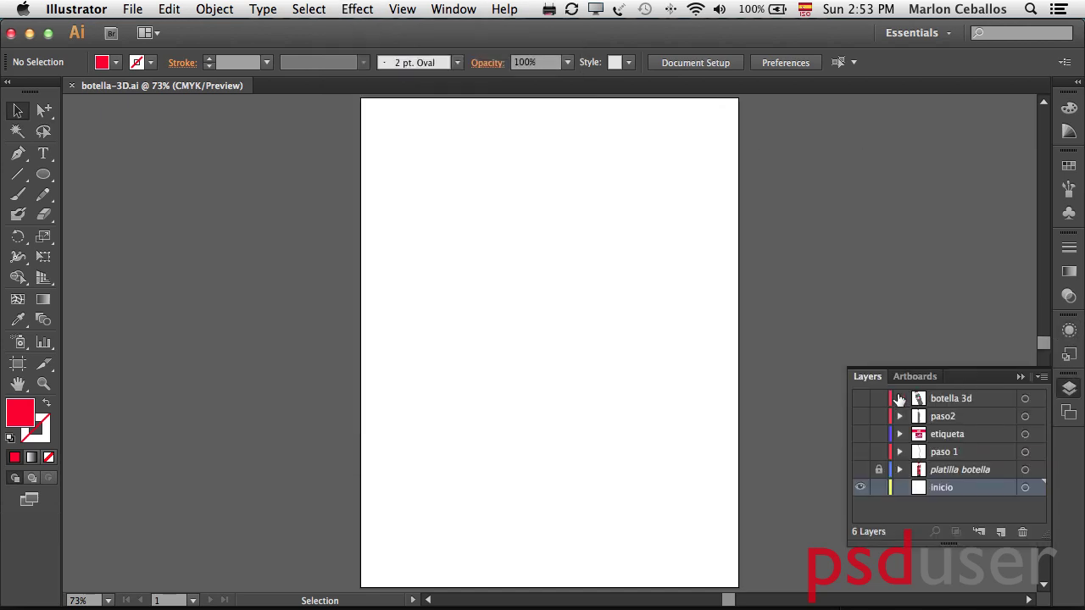
pyautogui.click(860, 398)
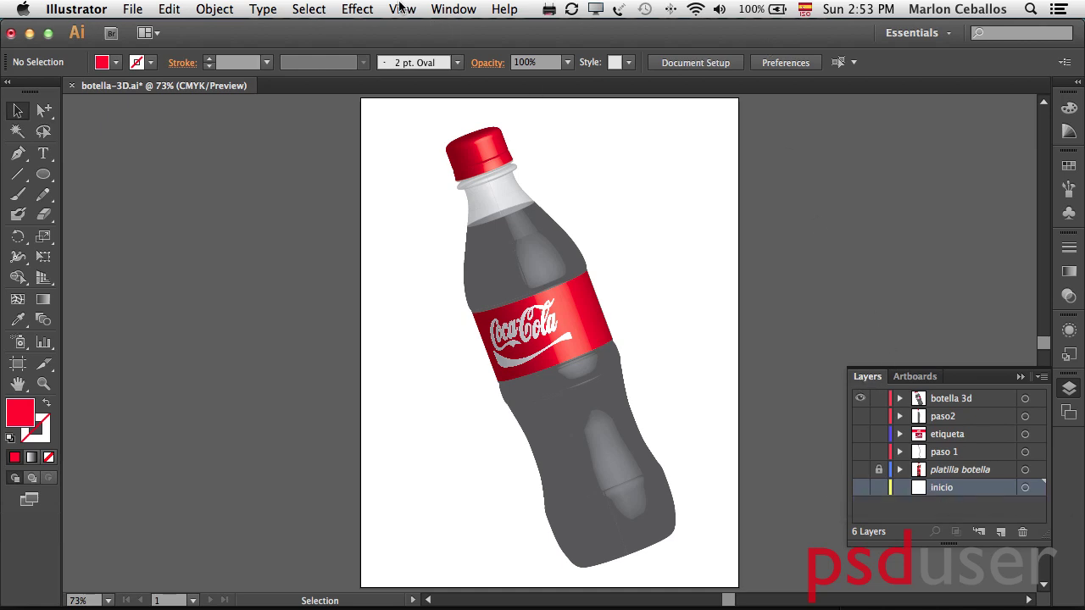
pyautogui.click(367, 8)
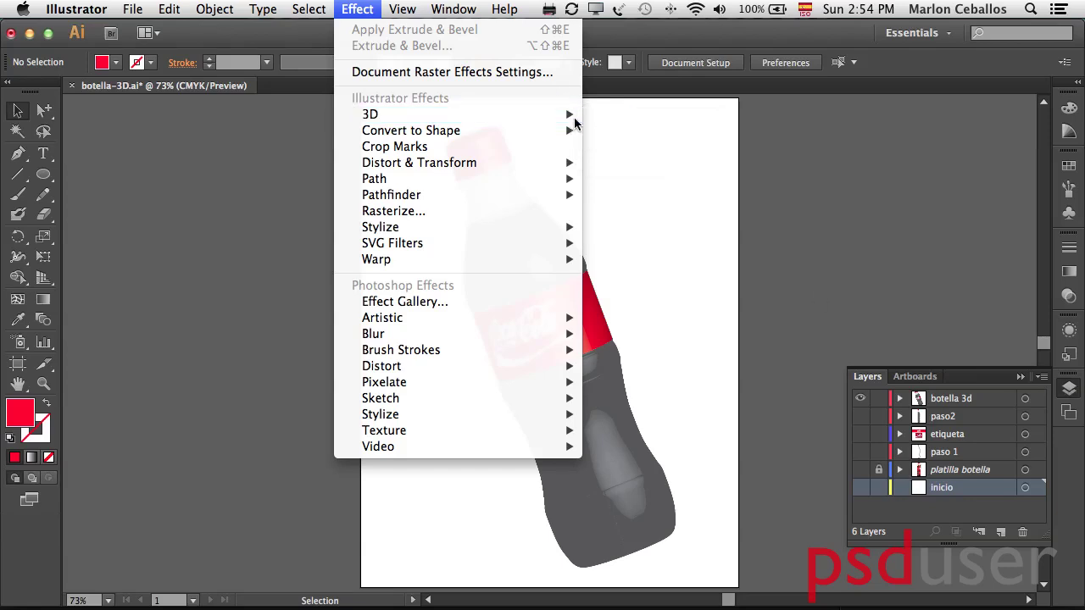
pyautogui.click(860, 404)
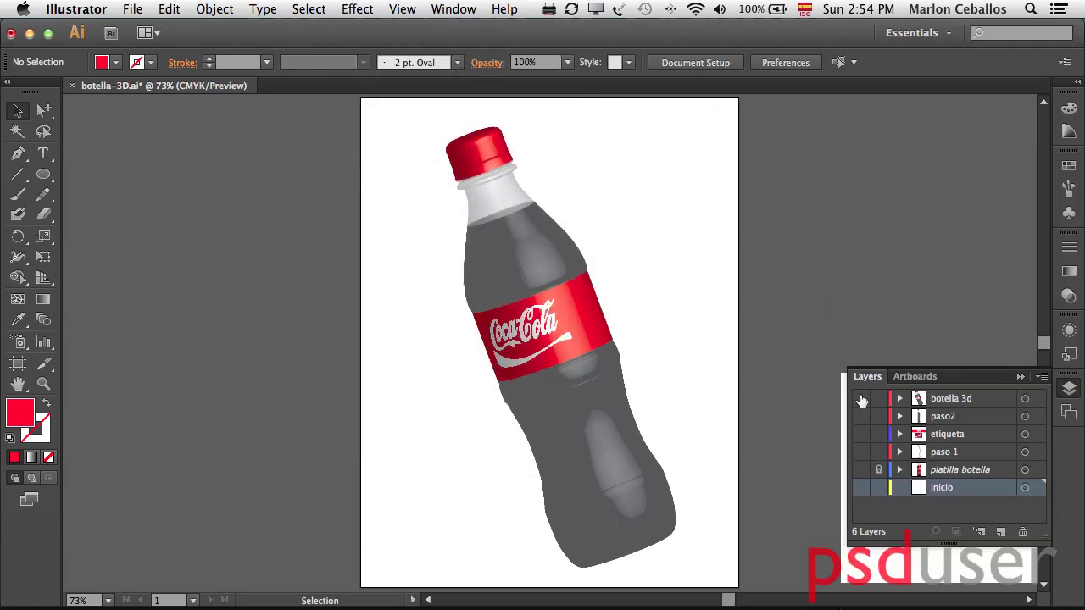
pyautogui.click(860, 402)
pyautogui.click(861, 489)
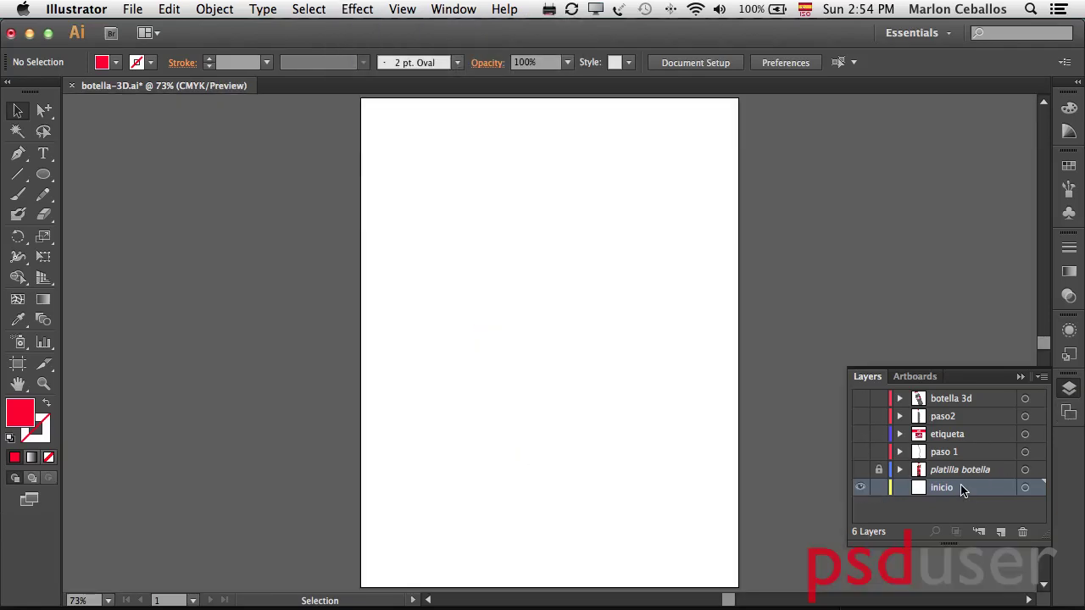
# - Add the text XPERT to the blank artboard, scale it up to most of the artboard's width and centre it
pyautogui.click(1068, 389)
pyautogui.click(43, 154)
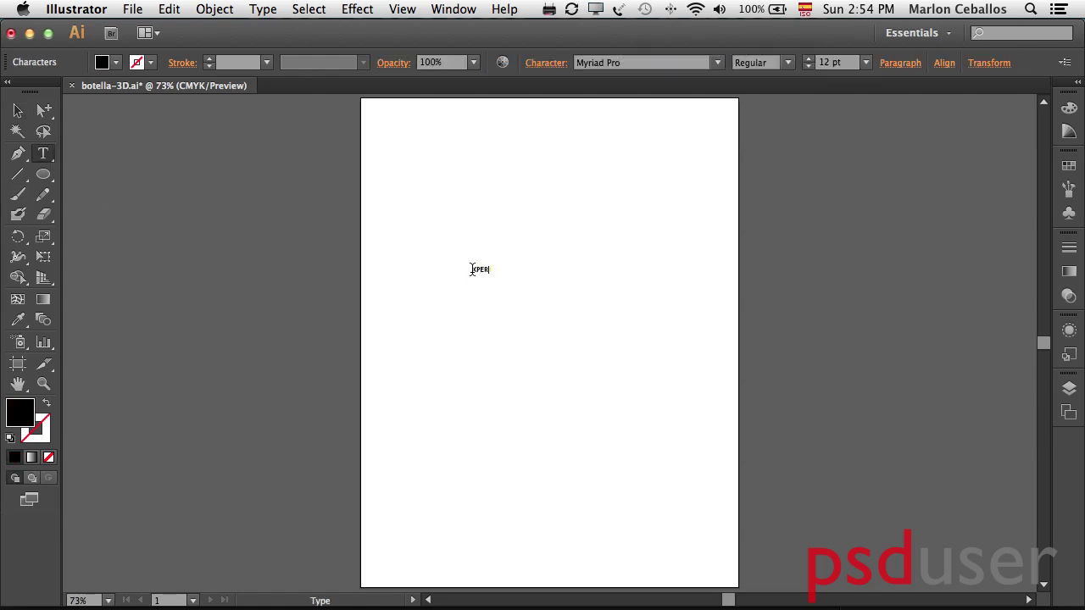
pyautogui.press('Escape')
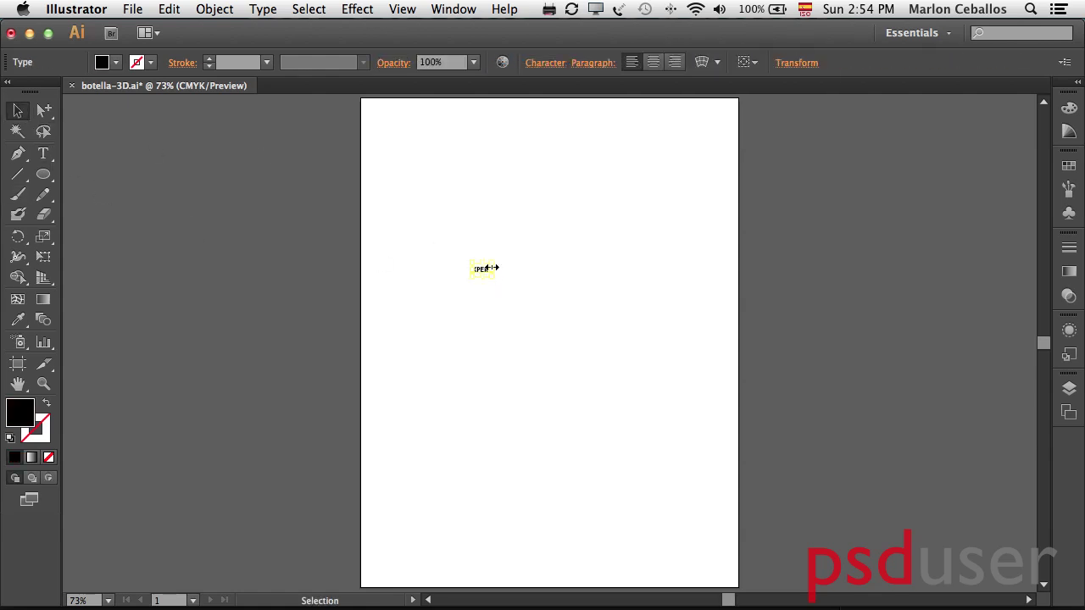
pyautogui.moveTo(495, 275); pyautogui.dragTo(707, 441)
pyautogui.moveTo(687, 339); pyautogui.dragTo(627, 373)
pyautogui.click(262, 9)
pyautogui.click(322, 280)
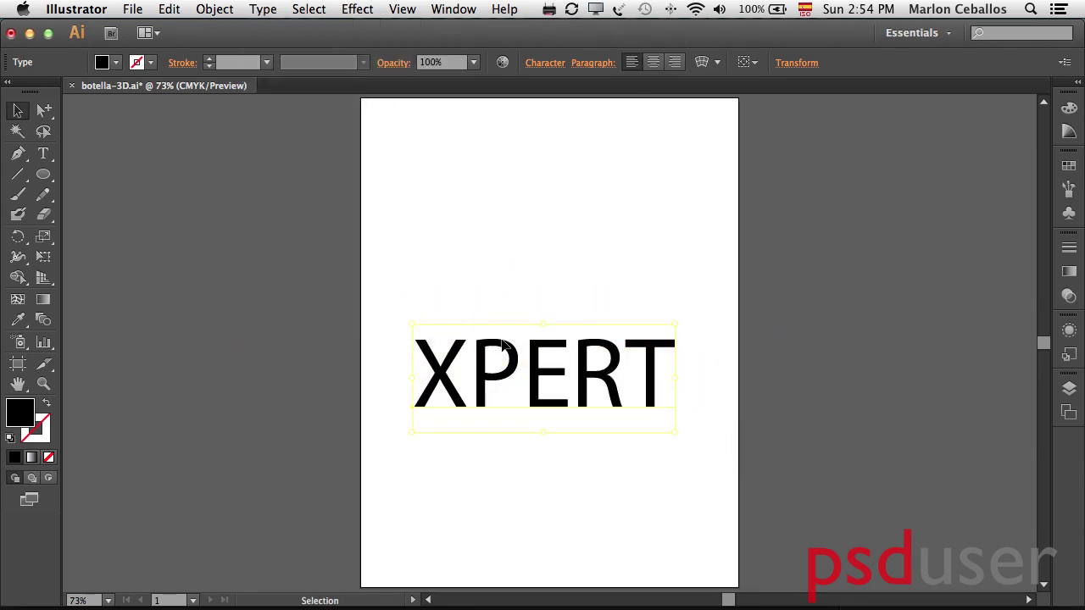
pyautogui.click(354, 9)
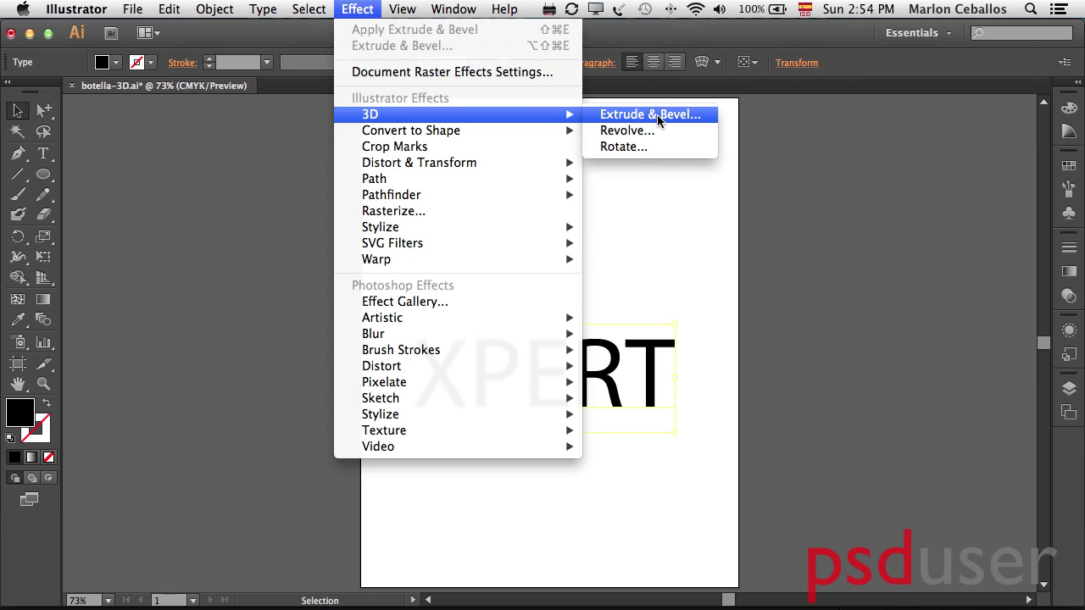
pyautogui.click(827, 191)
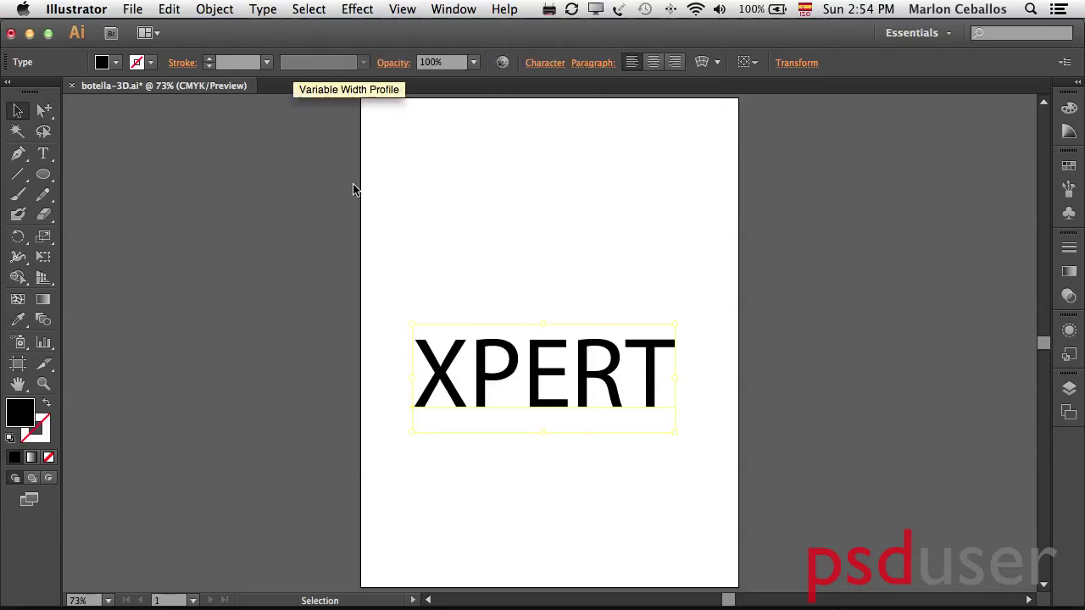
# - Fill the XPERT text with the CMYK Green swatch
pyautogui.click(114, 62)
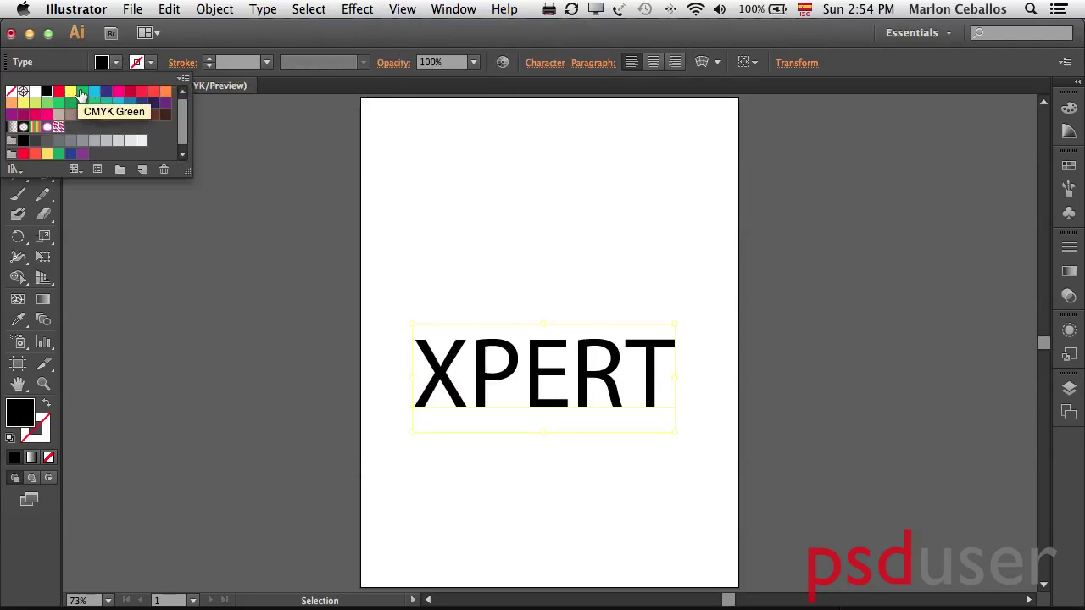
pyautogui.click(82, 91)
pyautogui.click(591, 373)
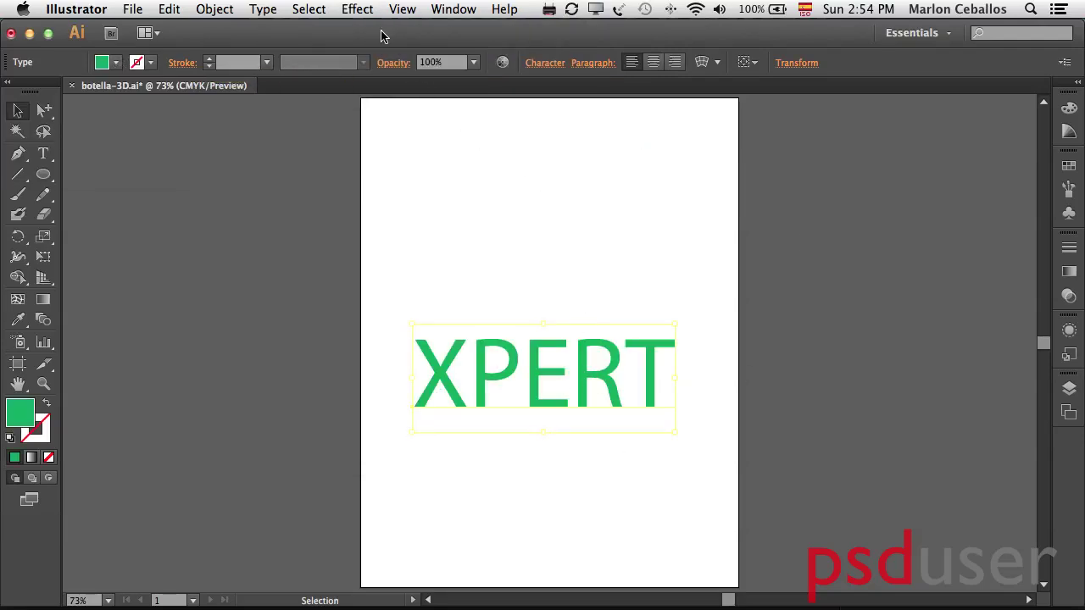
pyautogui.click(356, 8)
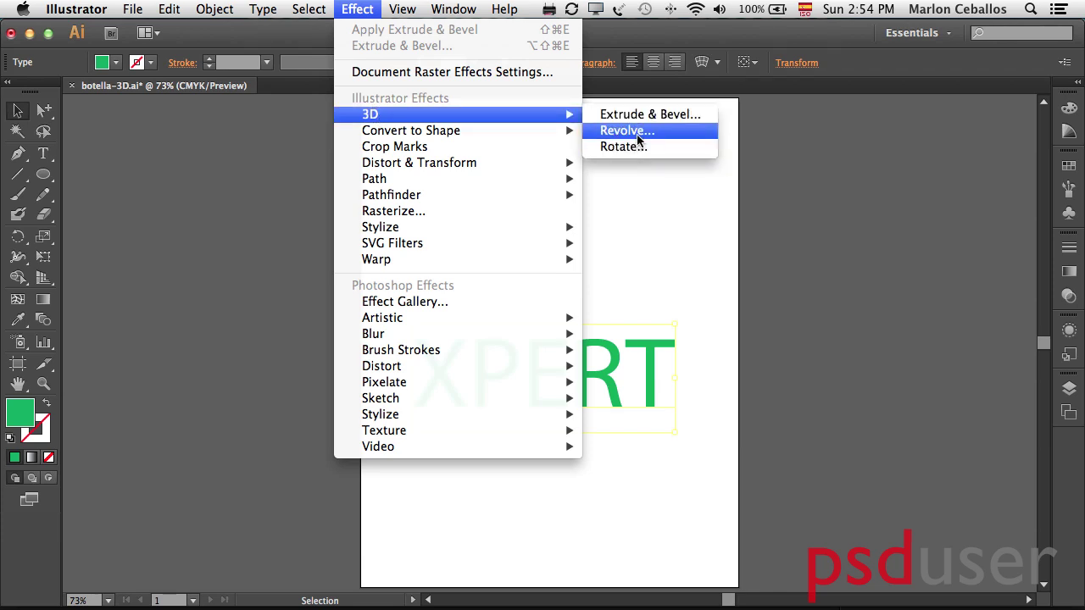
pyautogui.click(637, 136)
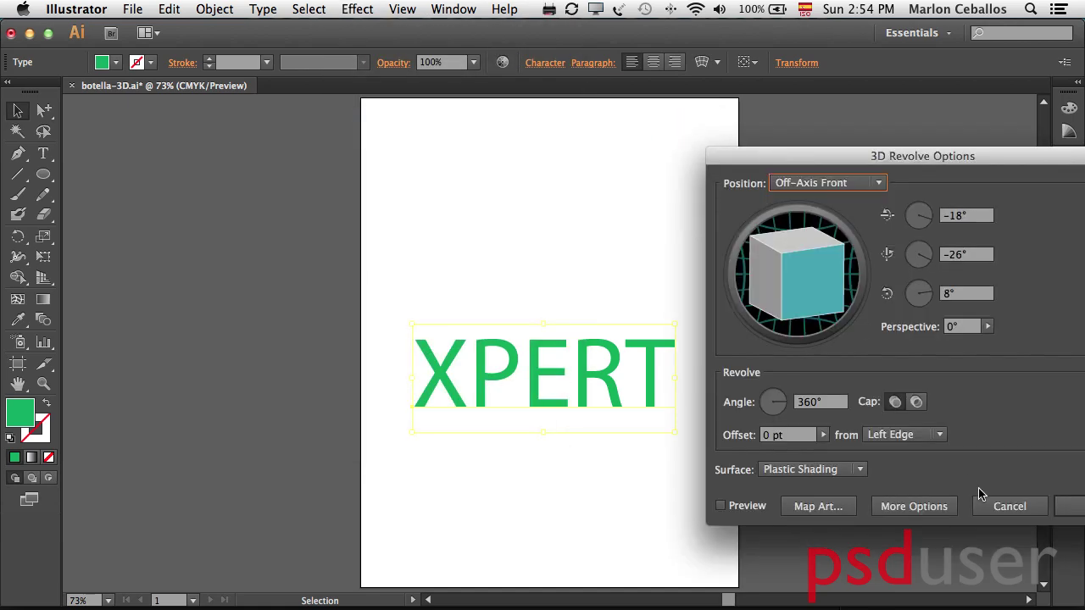
pyautogui.click(1007, 507)
# - Start a 3D Extrude & Bevel effect on the XPERT text with preview enabled and an extrude depth of 316 pt
pyautogui.click(356, 9)
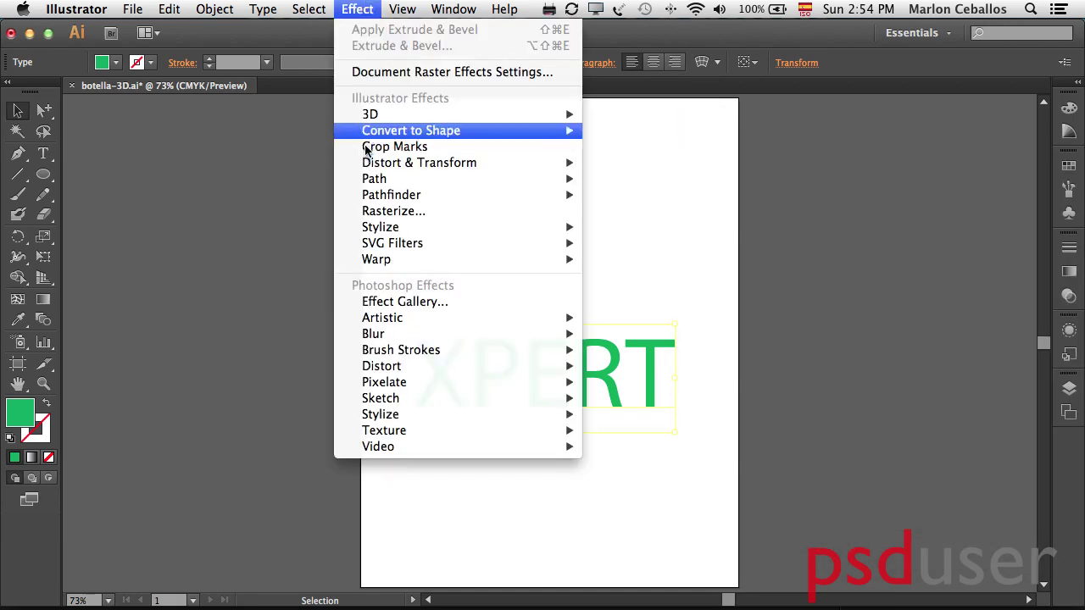
pyautogui.moveTo(514, 114)
pyautogui.click(663, 116)
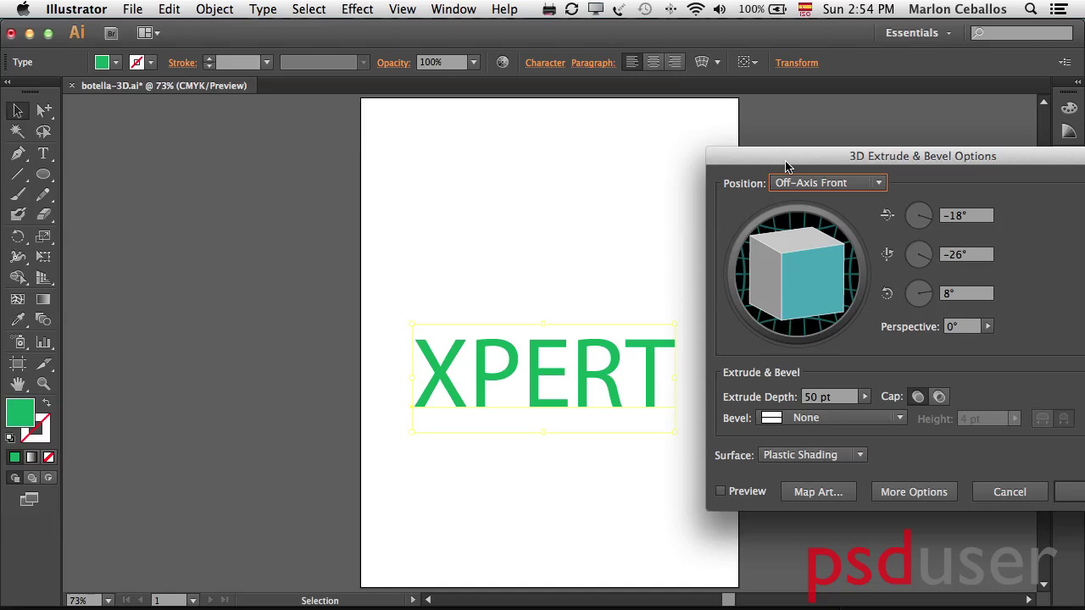
pyautogui.moveTo(788, 165); pyautogui.dragTo(768, 131)
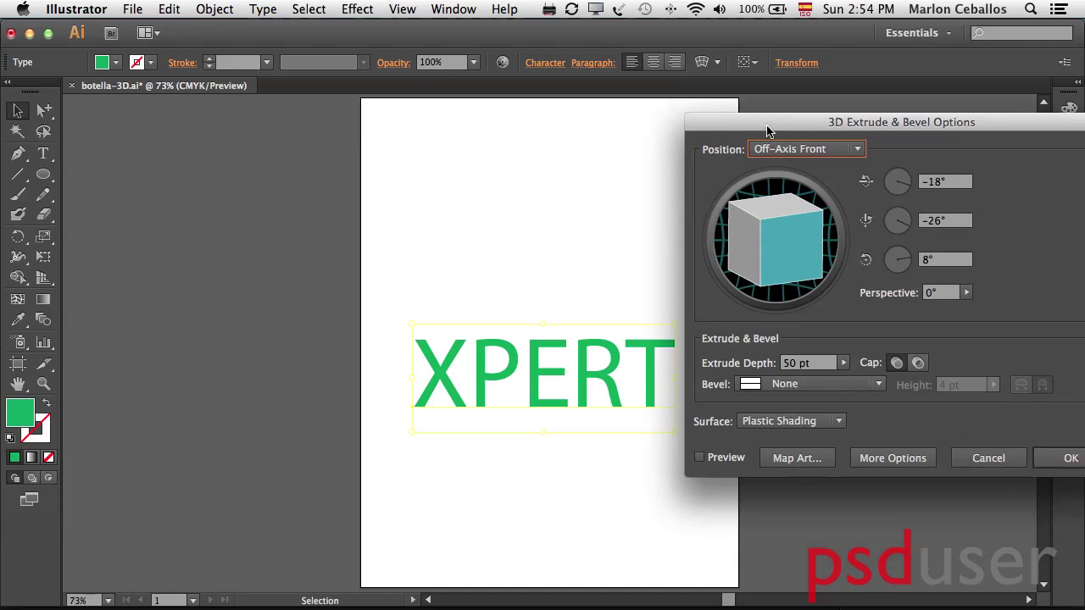
pyautogui.click(723, 458)
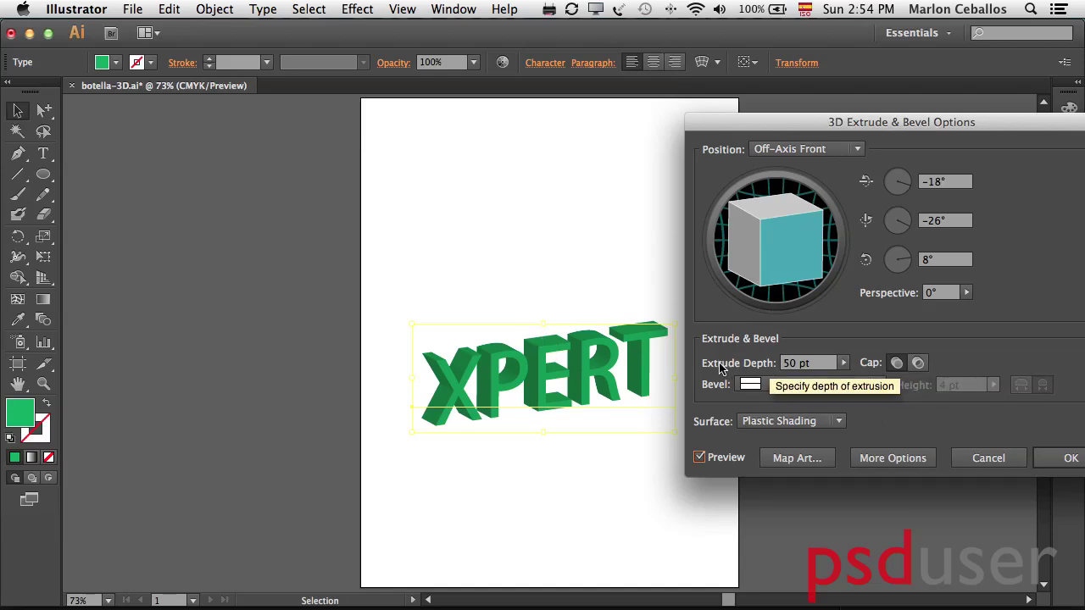
pyautogui.click(842, 362)
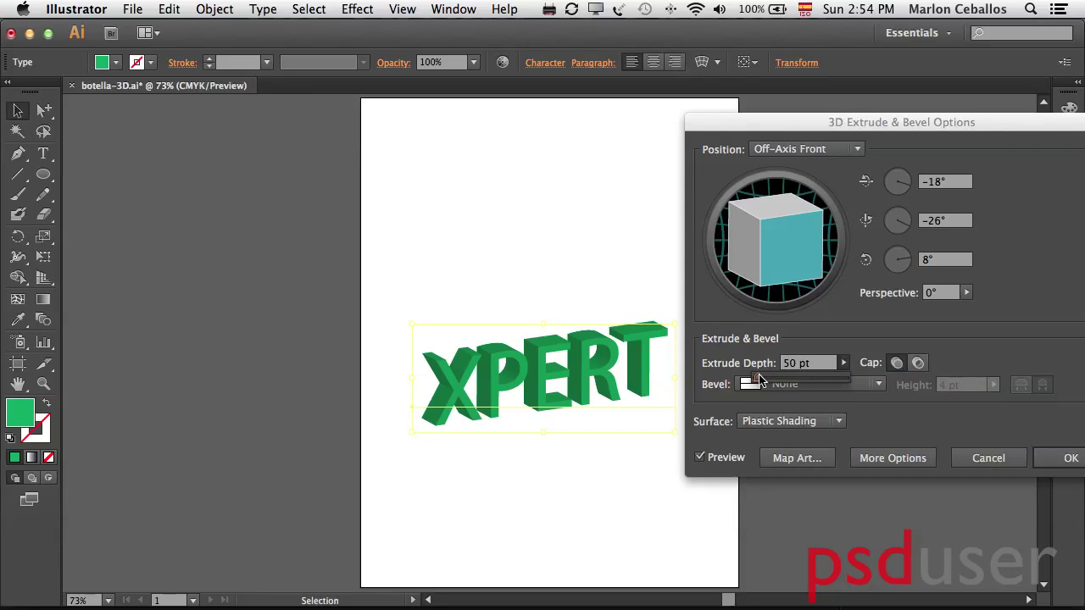
pyautogui.moveTo(760, 381); pyautogui.dragTo(769, 380)
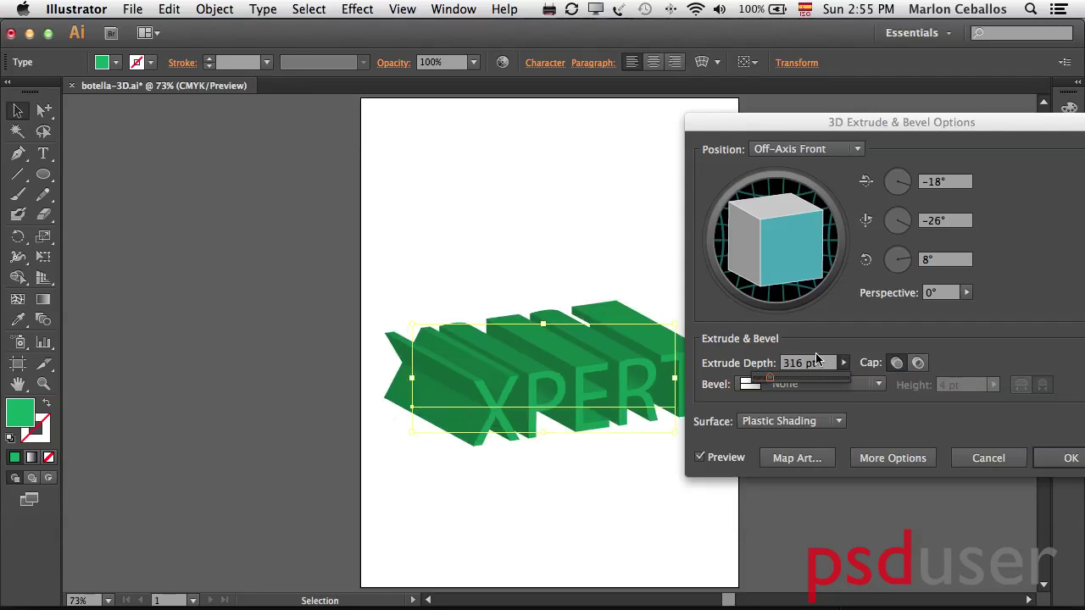
# - Rotate the extruded text to -26° on X, -24° on Y and 15° on Z, and apply the effect
pyautogui.moveTo(786, 281); pyautogui.dragTo(805, 212)
pyautogui.click(943, 181)
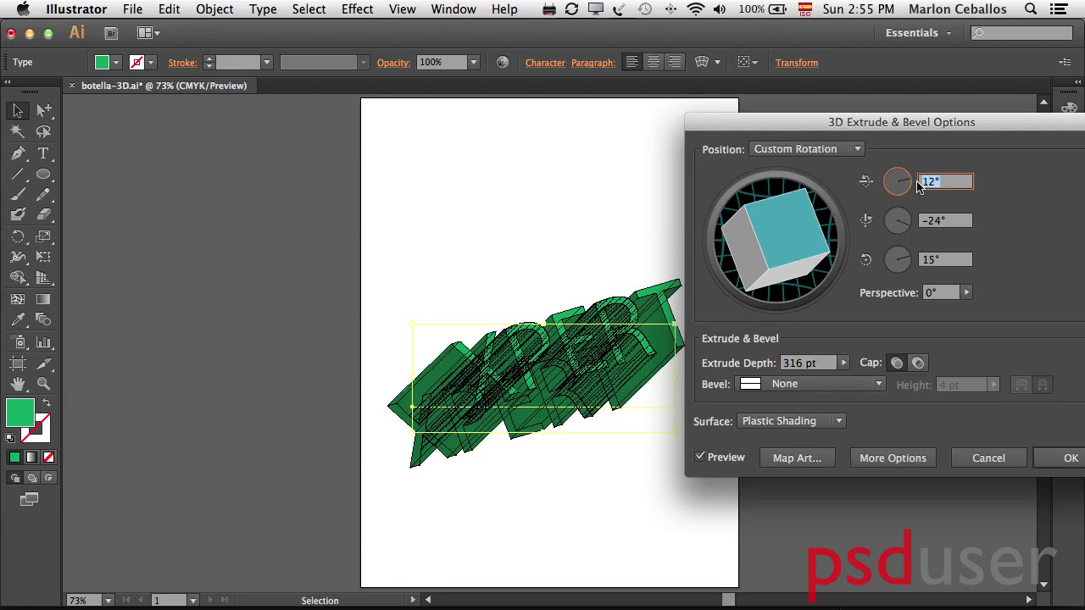
pyautogui.write('20')
pyautogui.press('Tab')
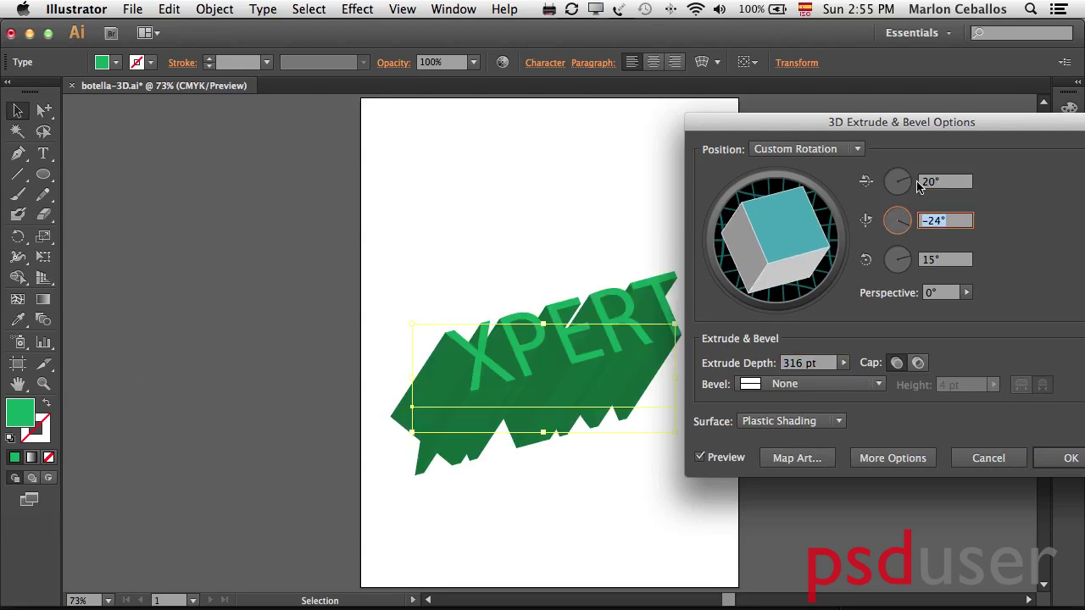
pyautogui.moveTo(905, 173); pyautogui.dragTo(907, 190)
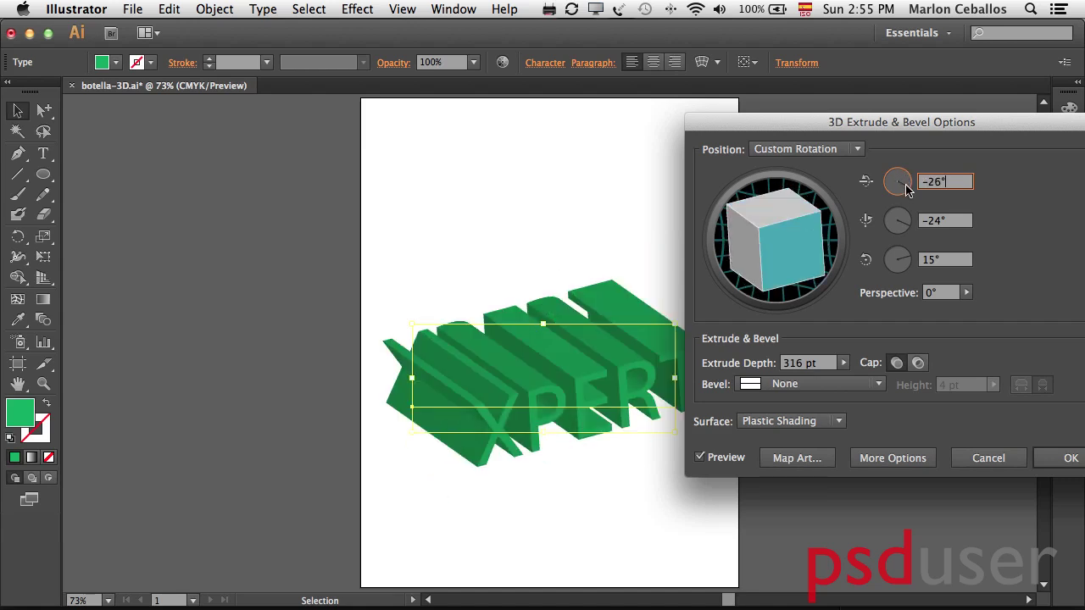
pyautogui.click(1068, 459)
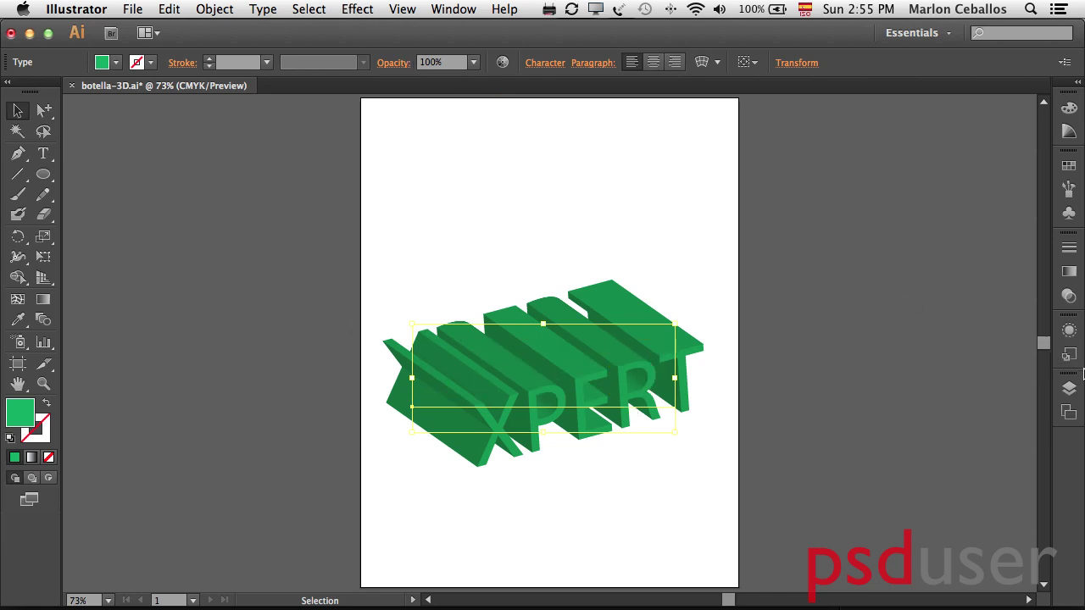
# - Compare the XPERT text with and without its 3D Extrude & Bevel effect by toggling the effect's visibility
pyautogui.click(1069, 330)
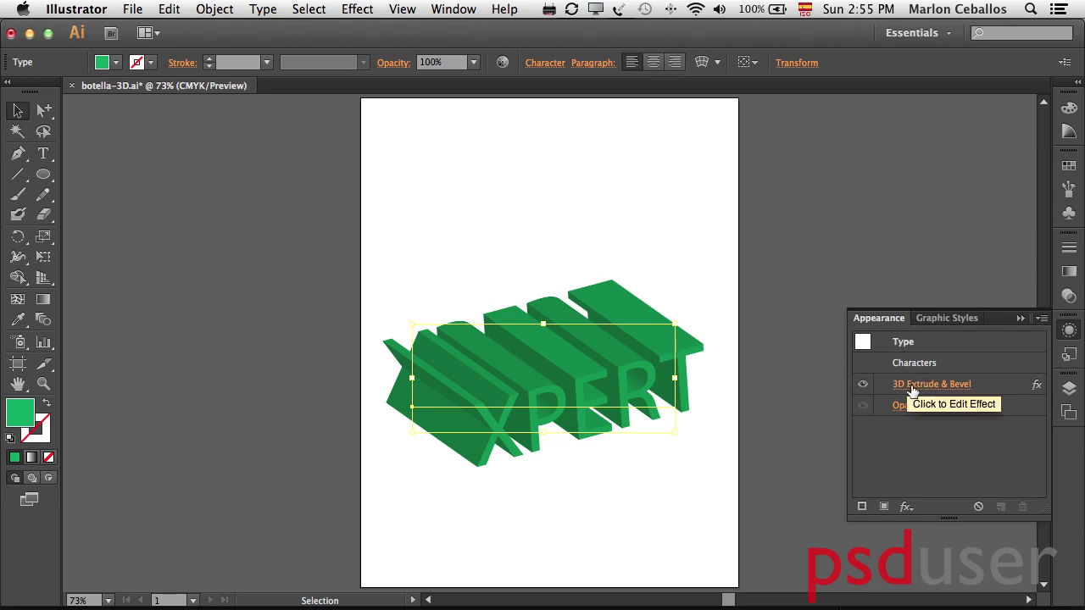
pyautogui.click(866, 386)
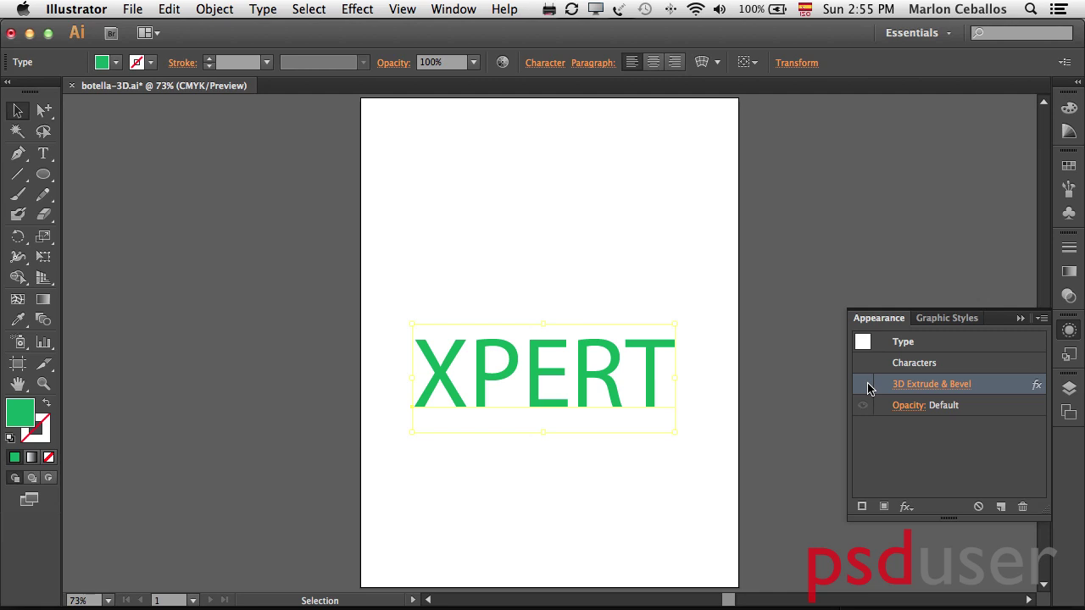
pyautogui.click(864, 386)
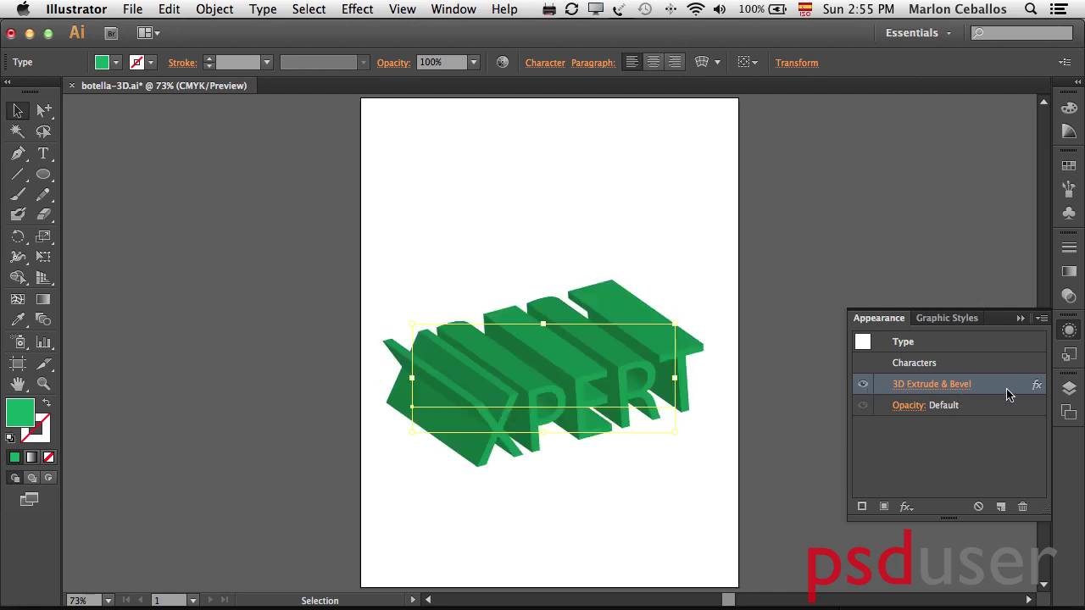
# - Reopen the 3D Extrude & Bevel settings with preview on, accept them as they are, and delete the effect from the text
pyautogui.click(918, 386)
pyautogui.moveTo(750, 132); pyautogui.dragTo(804, 134)
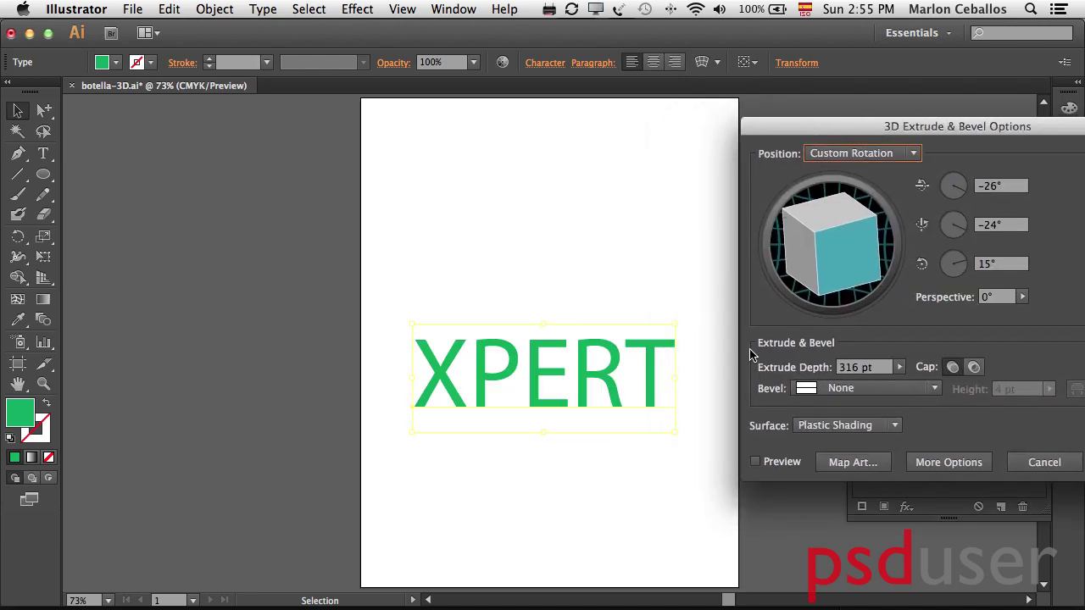
pyautogui.click(754, 460)
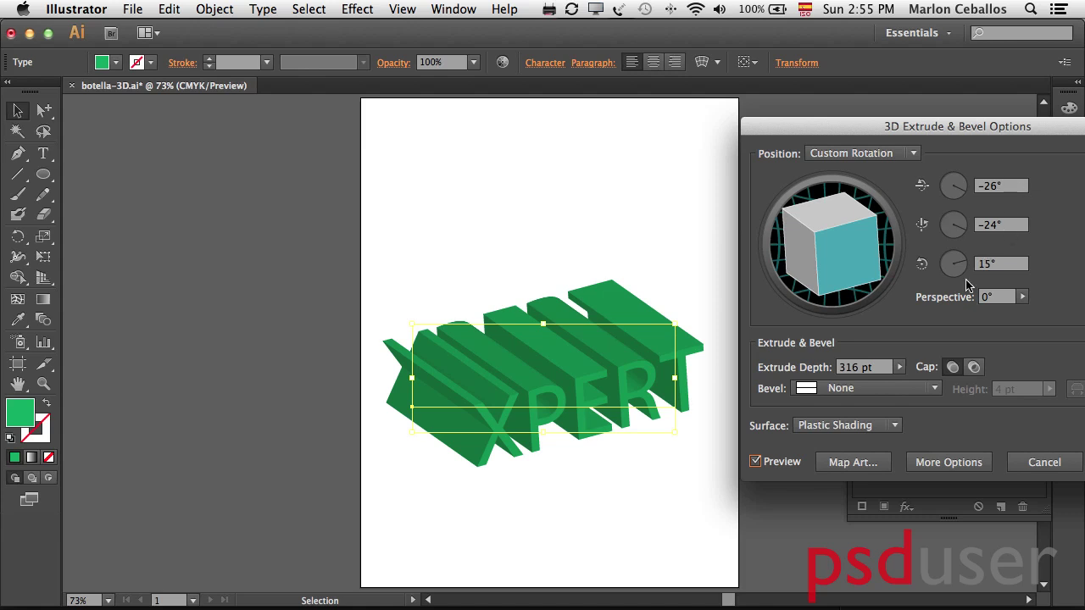
pyautogui.moveTo(939, 127); pyautogui.dragTo(856, 123)
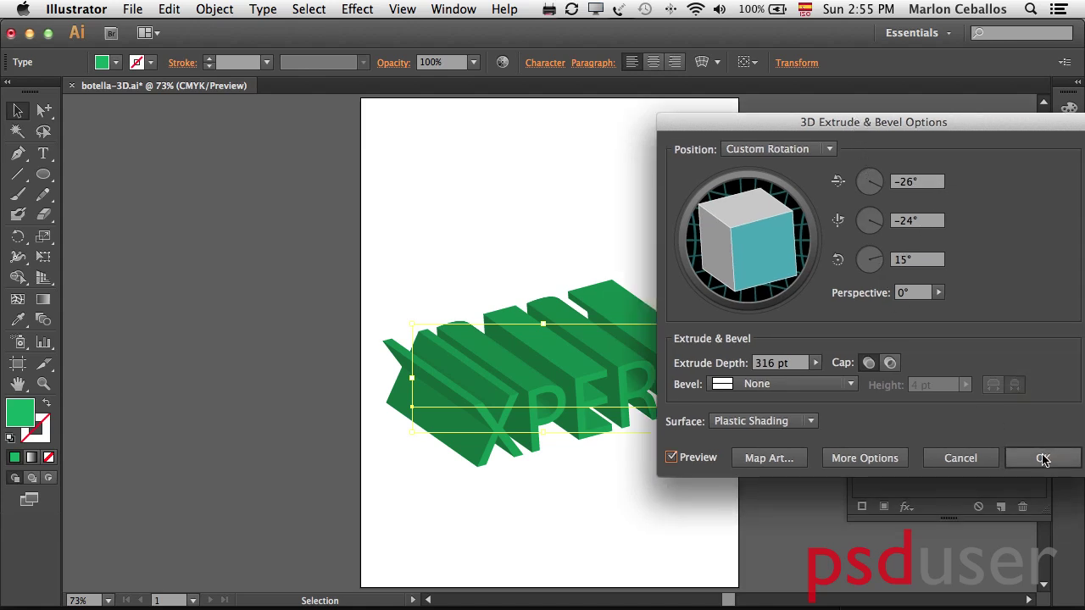
pyautogui.click(1043, 458)
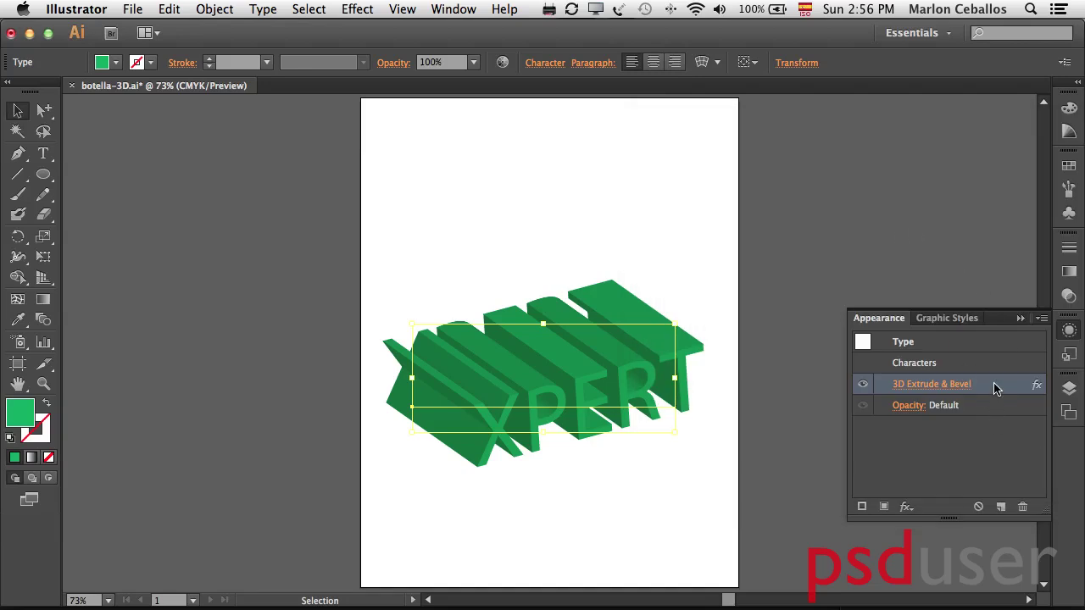
pyautogui.click(1023, 507)
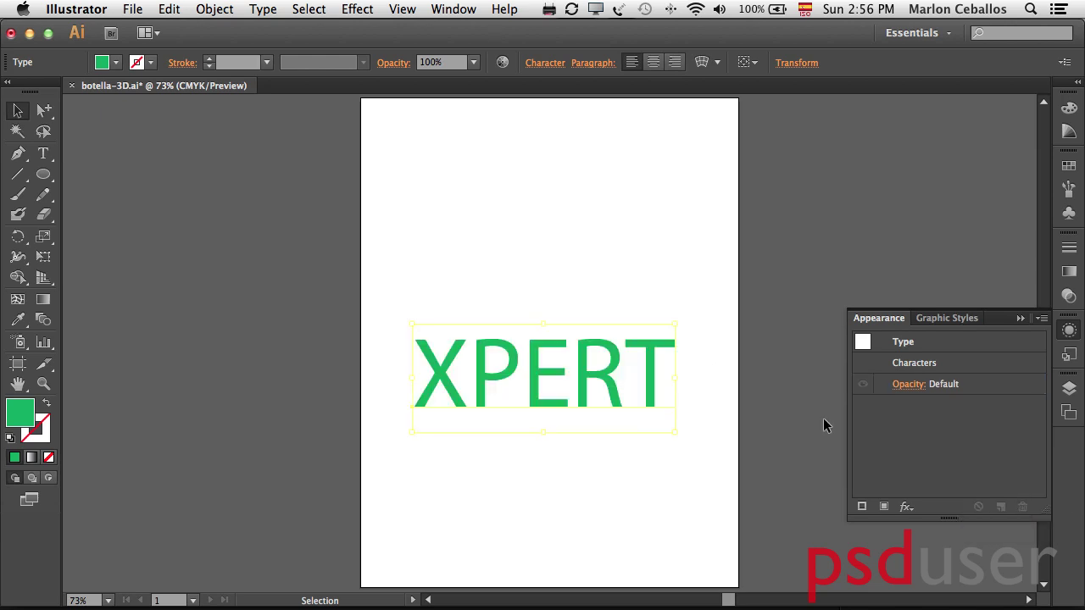
# - Move the XPERT text slightly up and preview a 3D Rotate effect on it at 55° X, -22° Y and 5° Z
pyautogui.moveTo(654, 363); pyautogui.dragTo(640, 343)
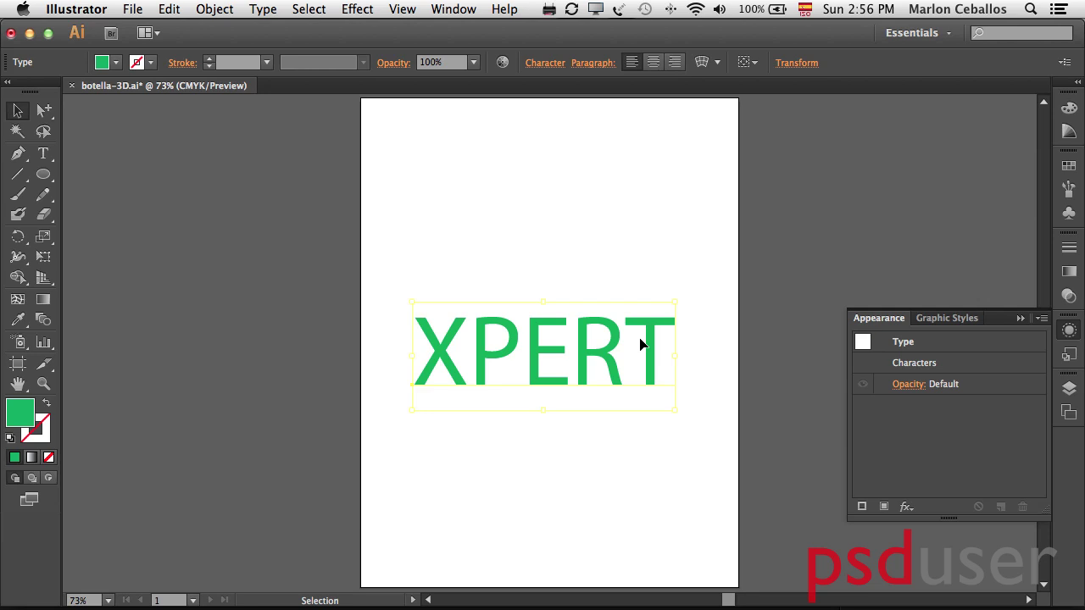
pyautogui.click(357, 9)
pyautogui.moveTo(375, 113)
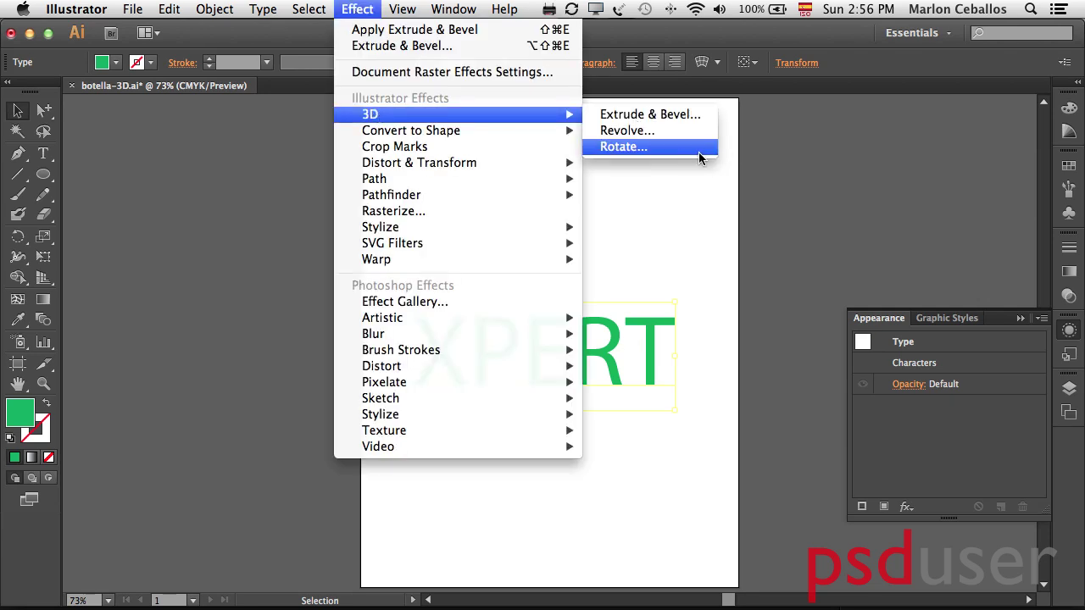
pyautogui.click(683, 158)
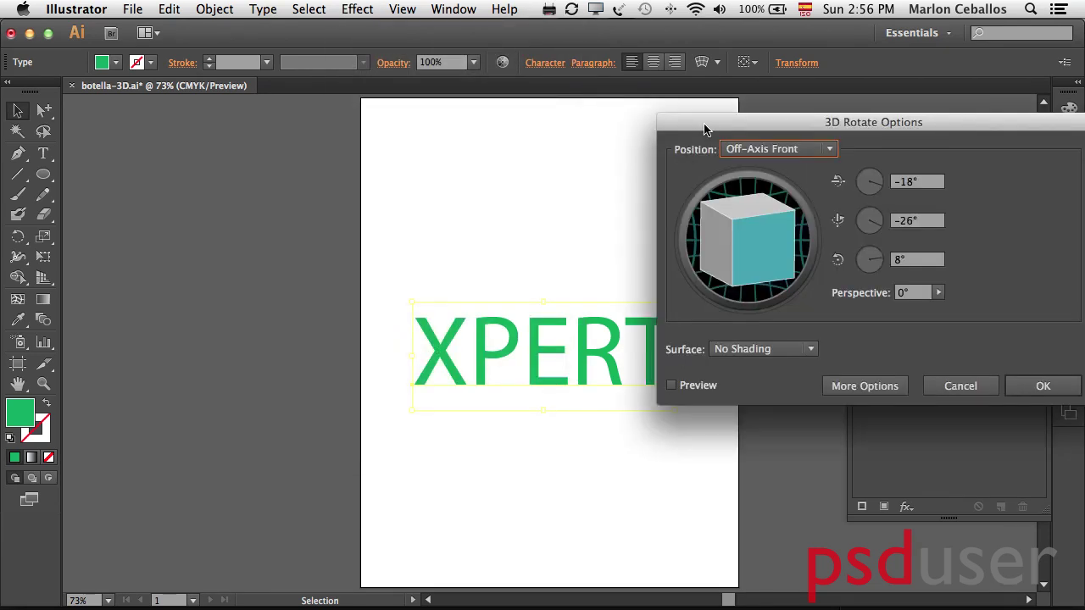
pyautogui.moveTo(703, 129); pyautogui.dragTo(742, 125)
pyautogui.click(729, 382)
pyautogui.moveTo(767, 265); pyautogui.dragTo(767, 245)
pyautogui.moveTo(851, 219); pyautogui.dragTo(841, 193)
pyautogui.moveTo(787, 241)
pyautogui.mouseDown()
pyautogui.moveTo(776, 207)
pyautogui.moveTo(796, 220)
pyautogui.moveTo(791, 276)
pyautogui.moveTo(793, 252)
pyautogui.mouseUp()
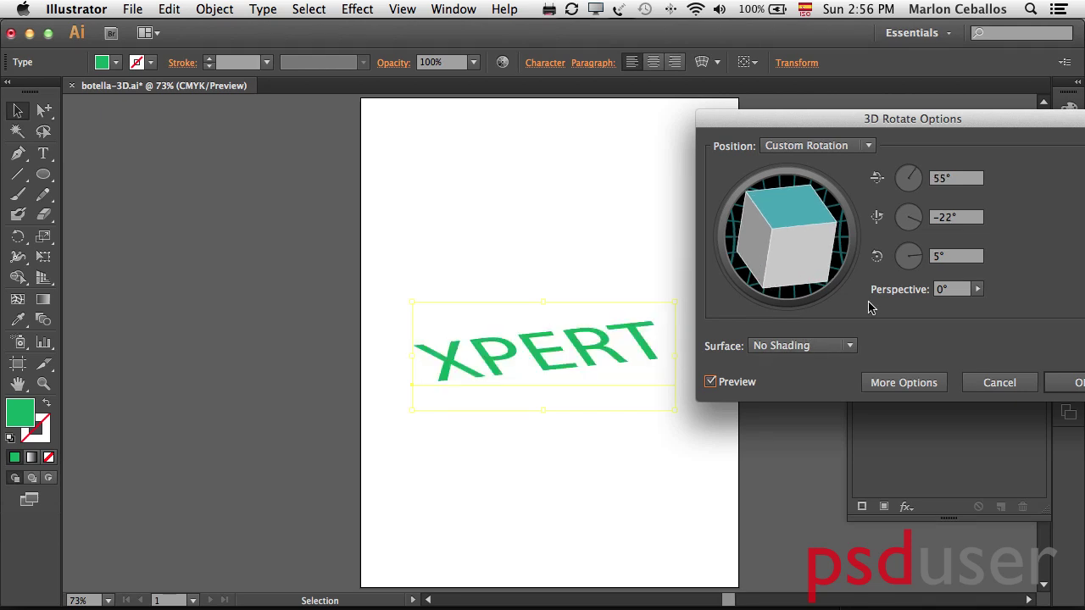
# - Try a 140° perspective on the rotated XPERT text, then cancel the 3D Rotate effect
pyautogui.click(977, 289)
pyautogui.moveTo(891, 308); pyautogui.dragTo(969, 307)
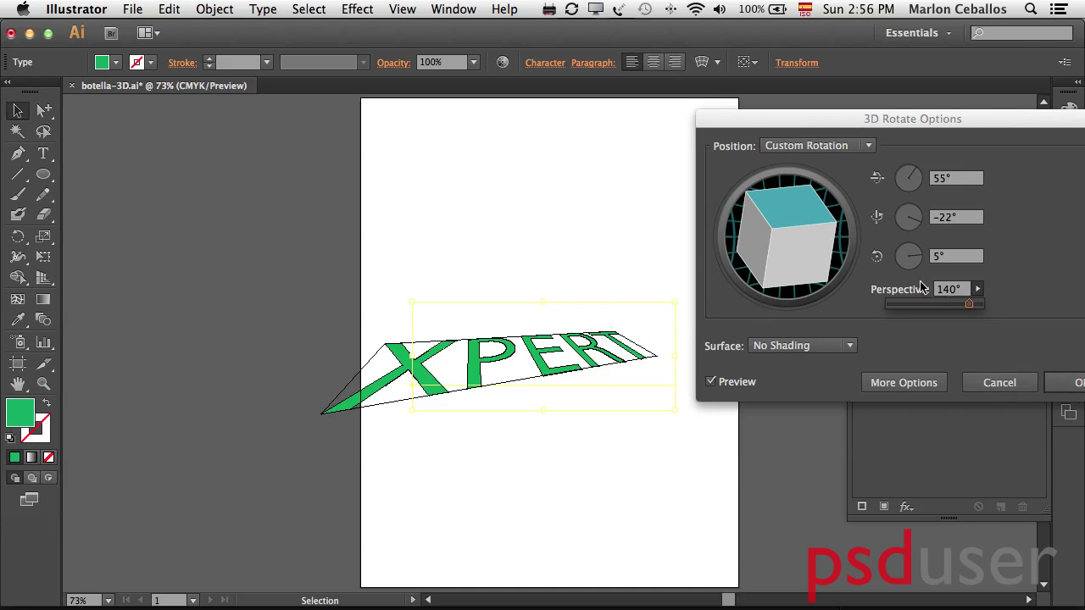
pyautogui.click(998, 384)
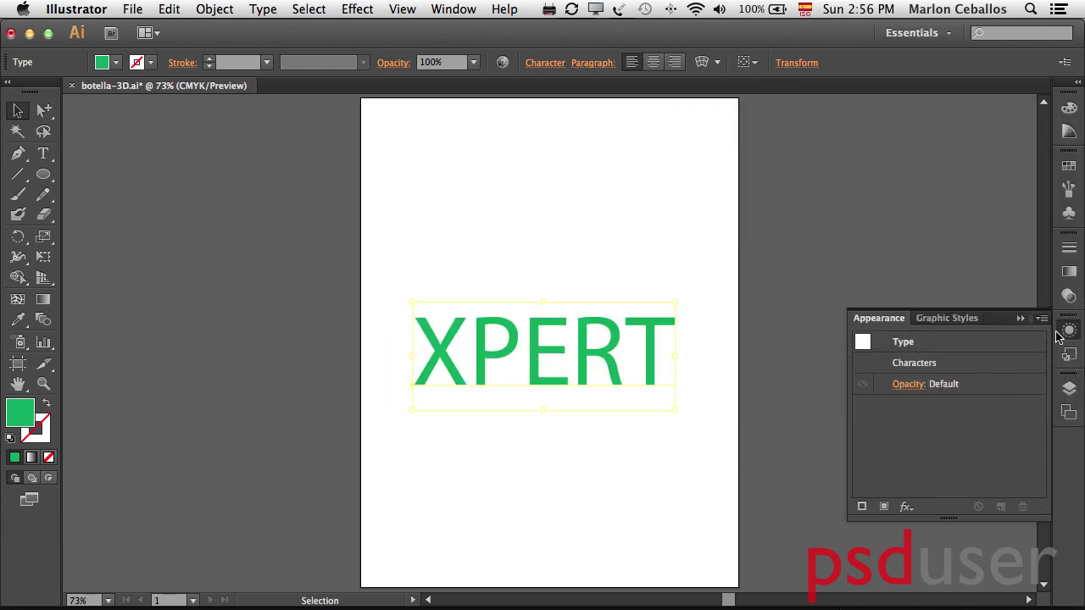
# - Delete the XPERT text and show the document's layers
pyautogui.press('Delete')
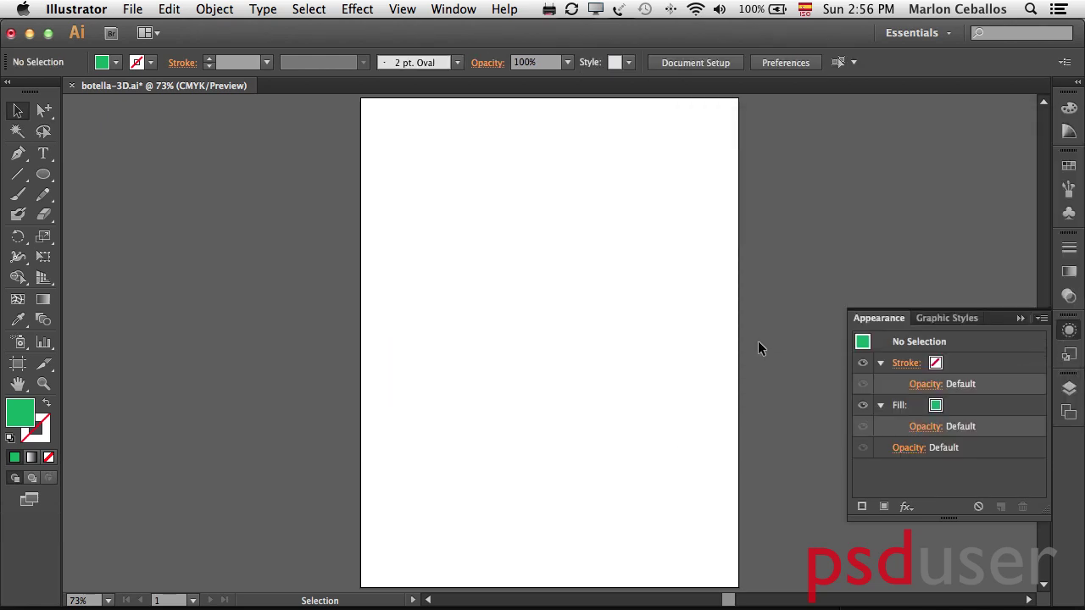
pyautogui.click(1069, 389)
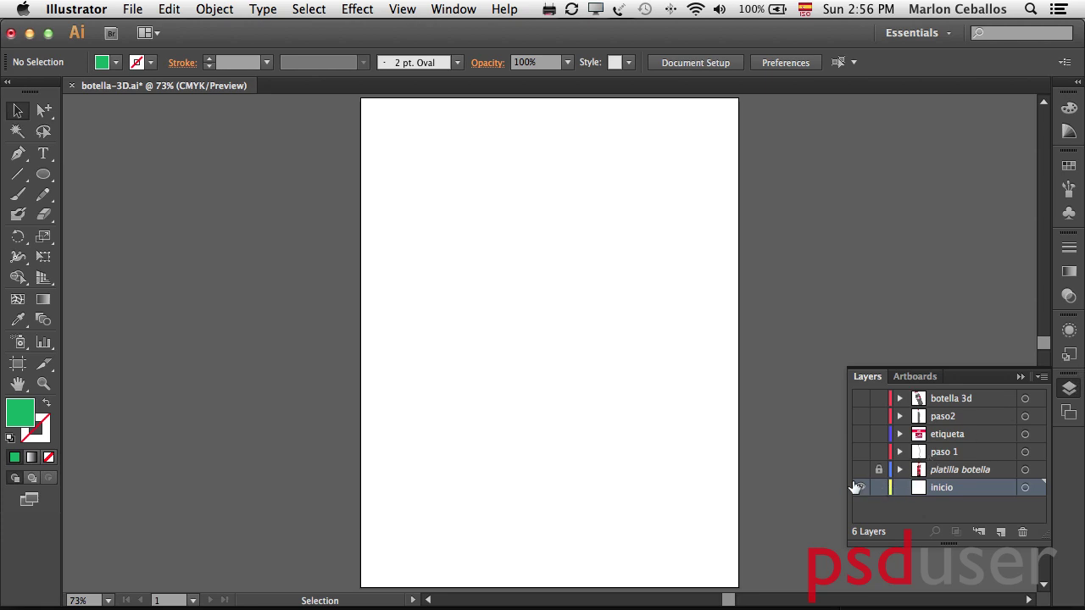
# - Display the platilla botella template layer instead of inicio, and examine its layer options without changing them
pyautogui.press('super+y')
pyautogui.press('super+y')
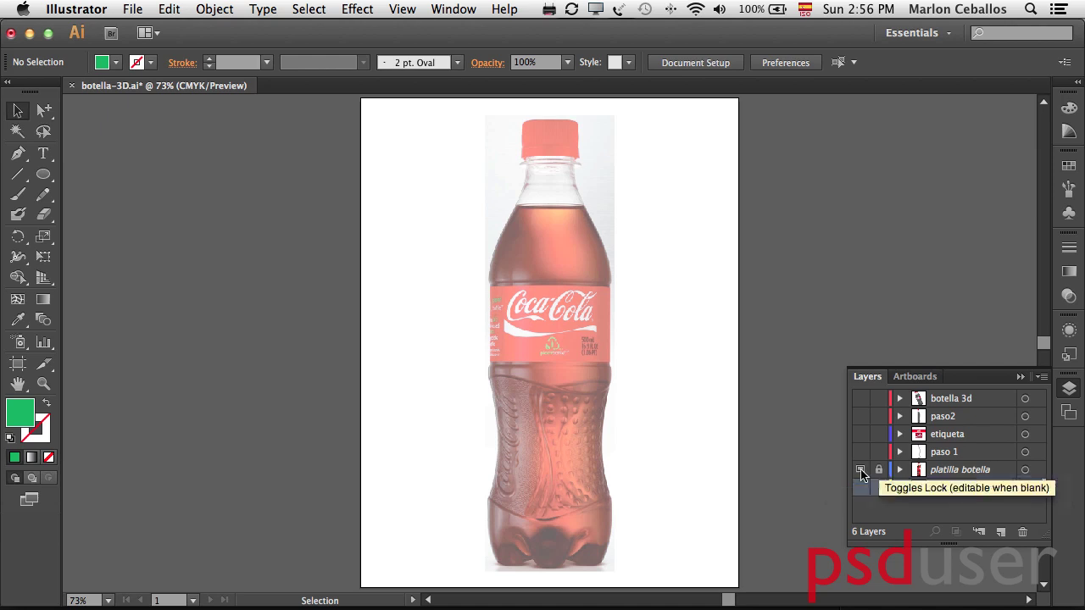
pyautogui.click(953, 471)
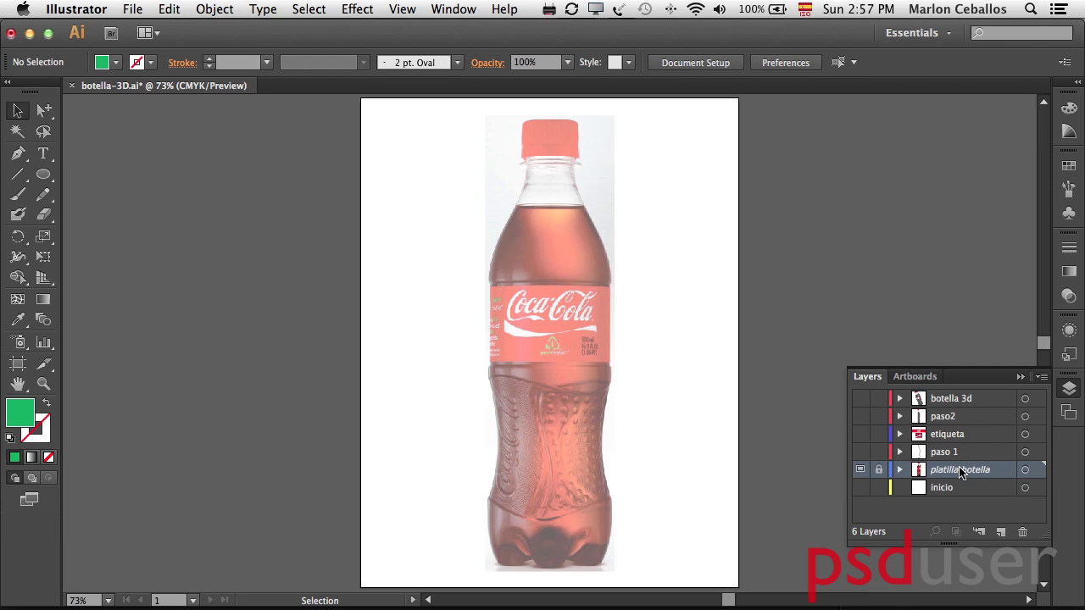
pyautogui.doubleClick(919, 475)
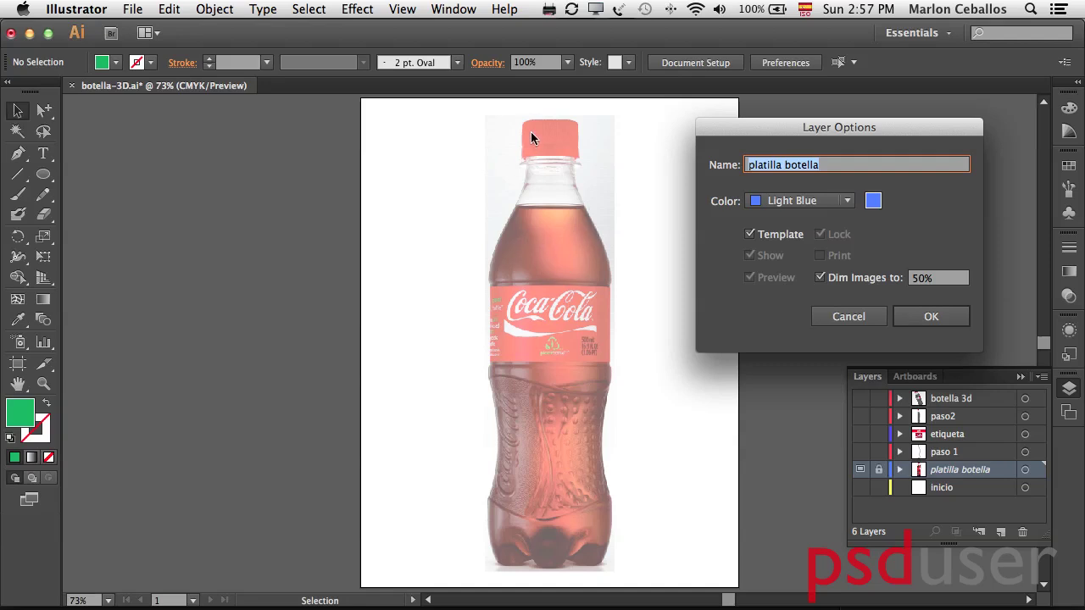
pyautogui.click(850, 318)
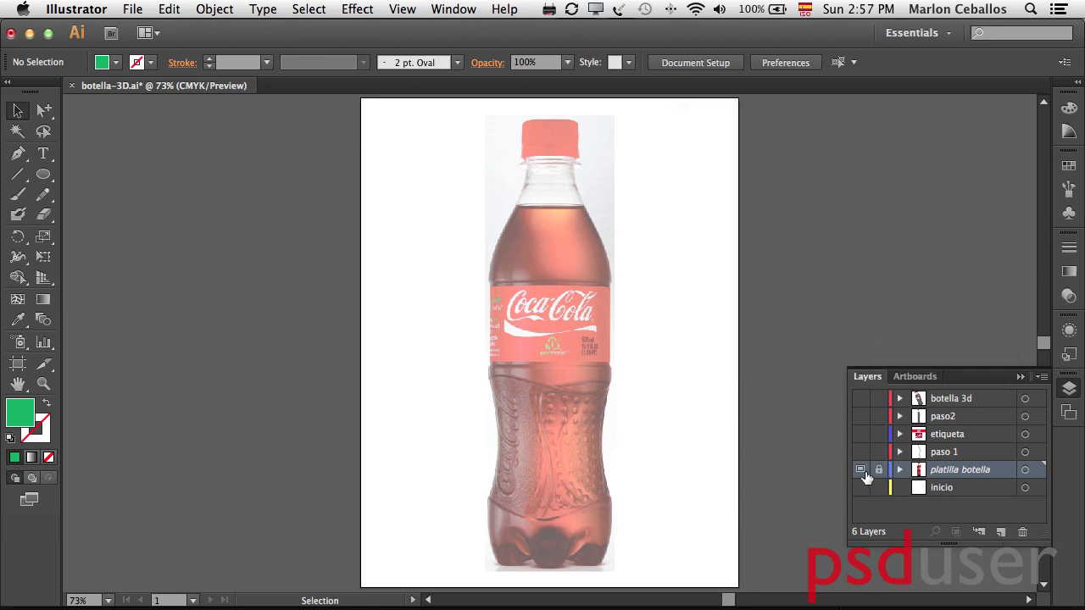
# - Hide the platilla botella layer, return to the visible inicio layer and draw a green circle near the artboard's center
pyautogui.click(861, 471)
pyautogui.click(861, 489)
pyautogui.click(945, 487)
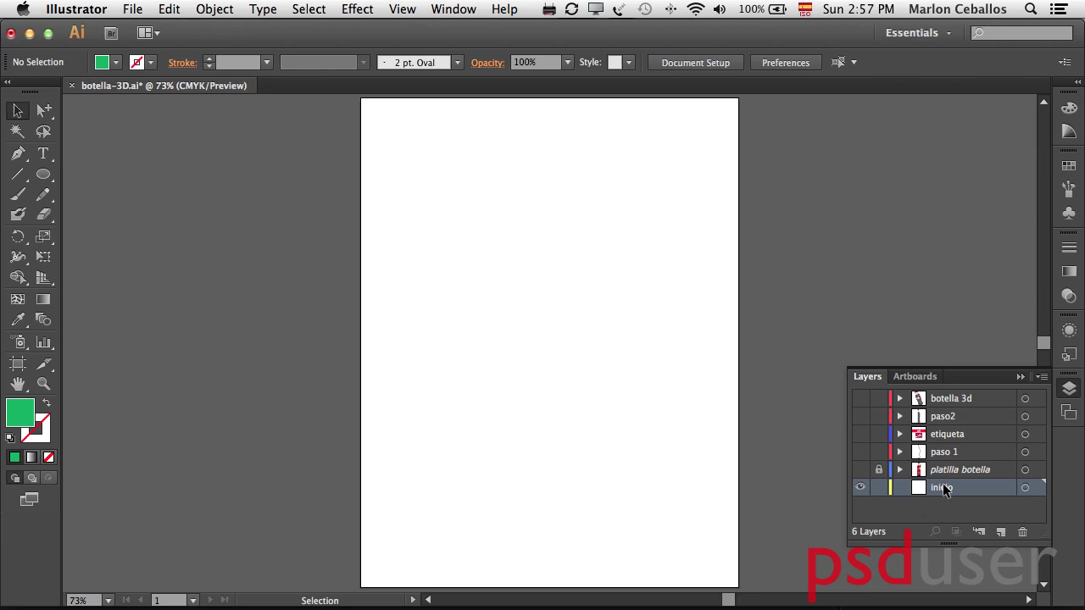
pyautogui.click(43, 172)
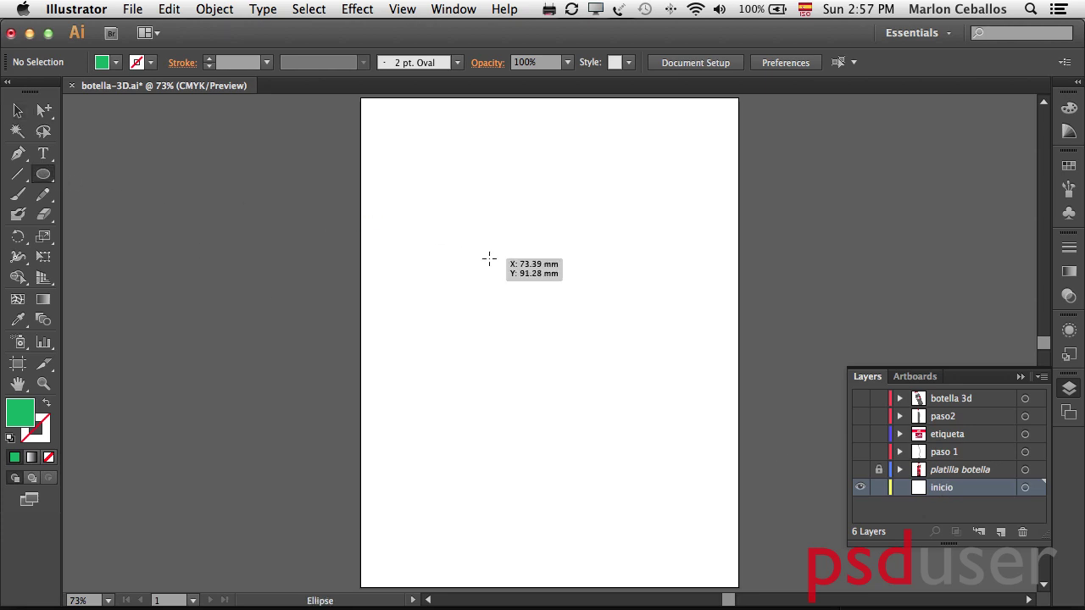
pyautogui.moveTo(489, 258); pyautogui.dragTo(590, 323)
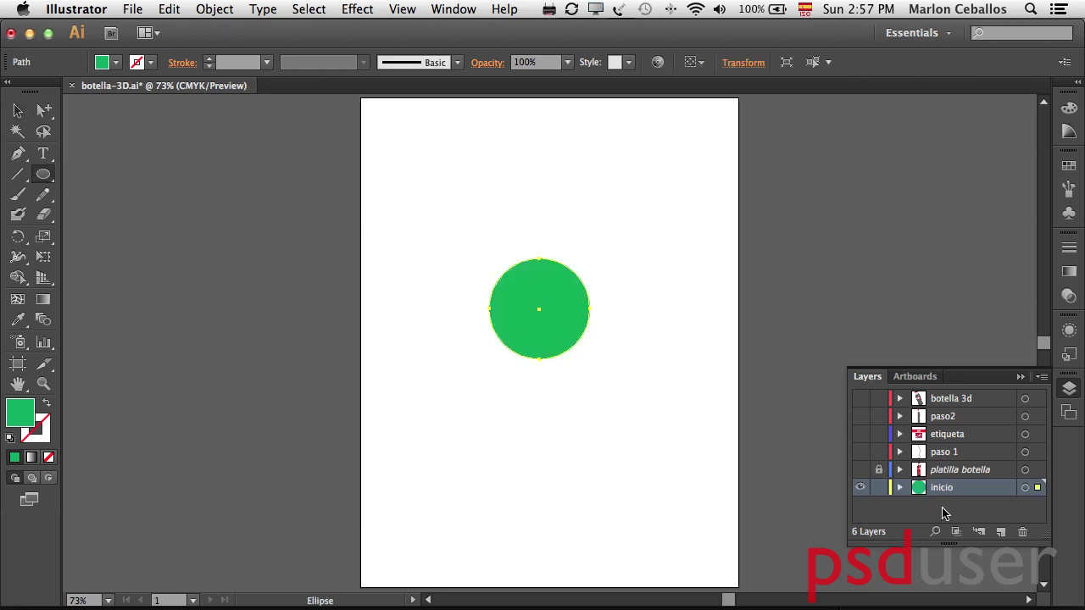
# - Change the inicio layer's color to a custom magenta
pyautogui.doubleClick(923, 494)
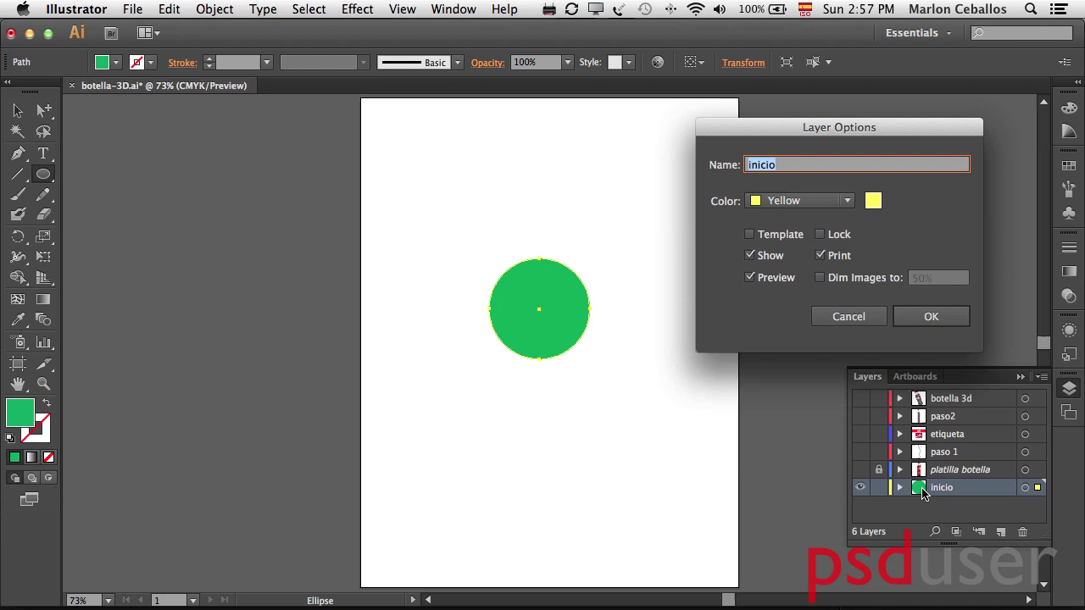
pyautogui.click(875, 201)
pyautogui.click(806, 295)
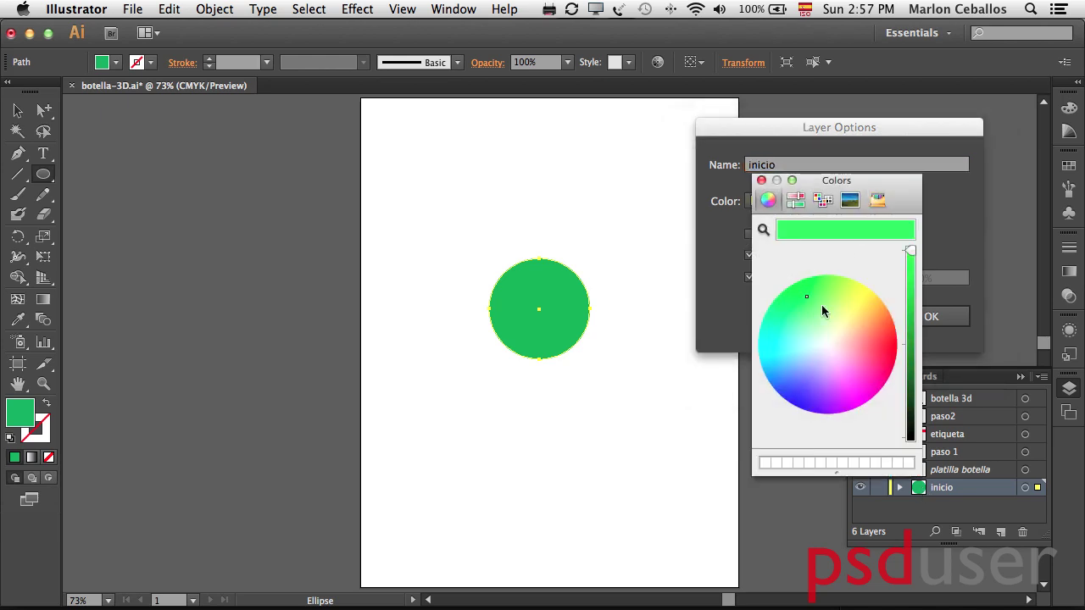
pyautogui.click(858, 398)
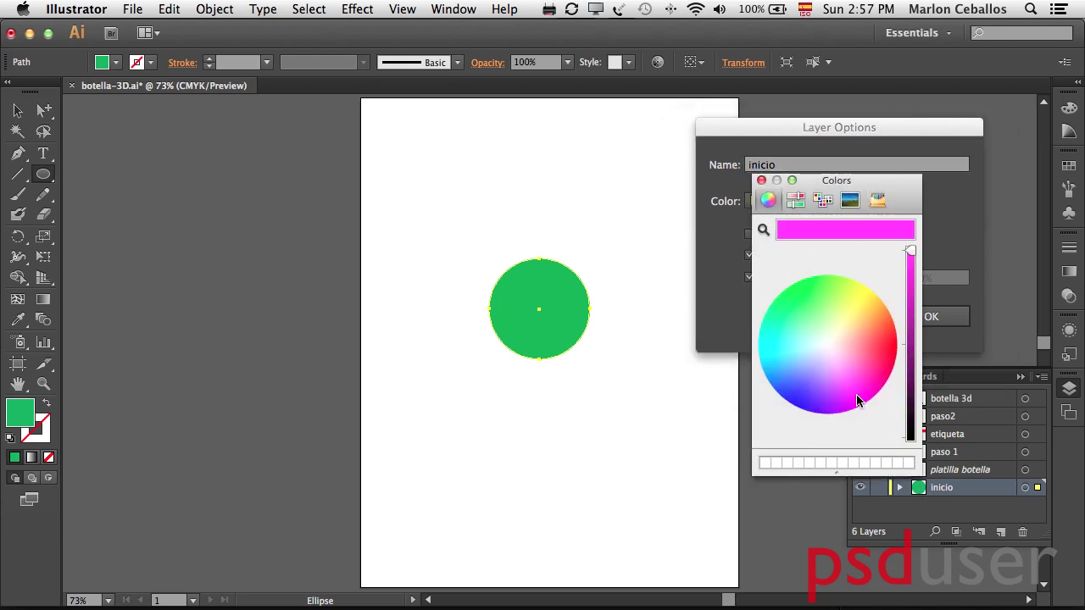
pyautogui.click(761, 180)
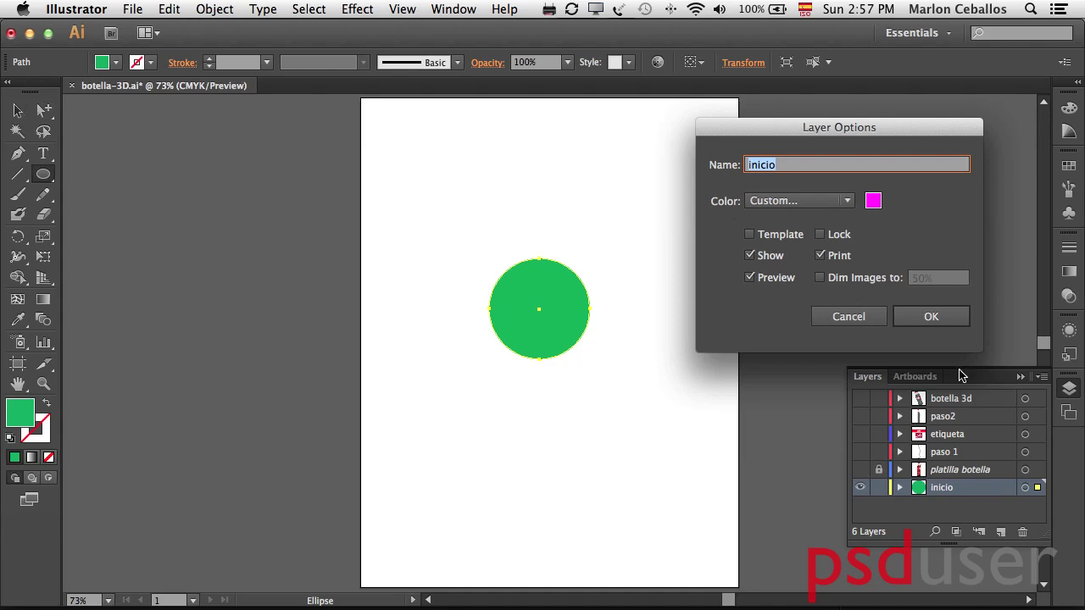
pyautogui.click(958, 319)
# - Deselect the circle, then reselect it and move it slightly down and to the left
pyautogui.click(16, 112)
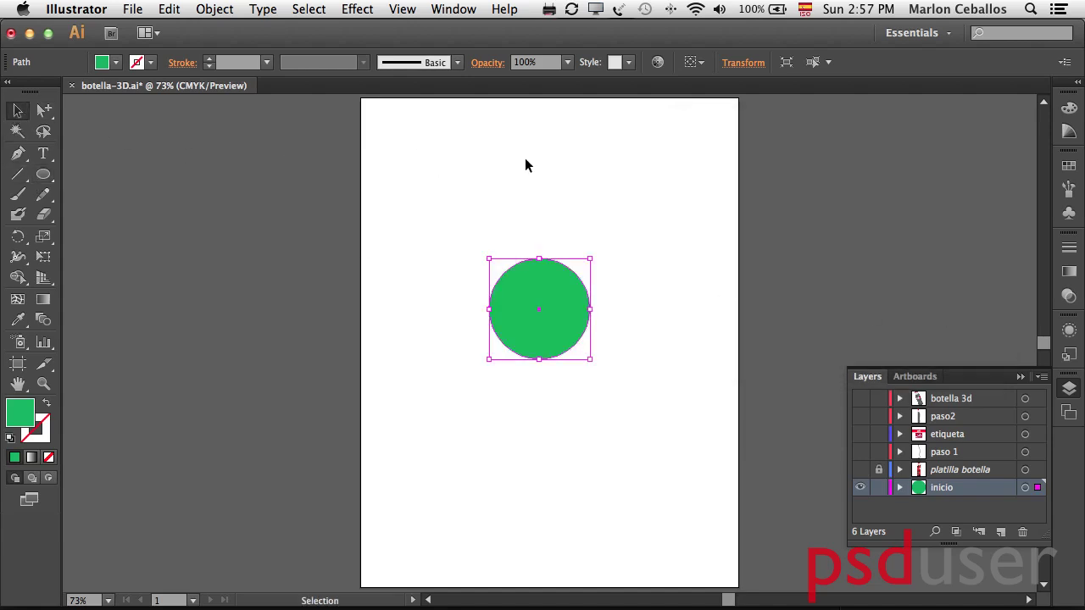
pyautogui.click(639, 214)
pyautogui.moveTo(555, 303); pyautogui.dragTo(551, 317)
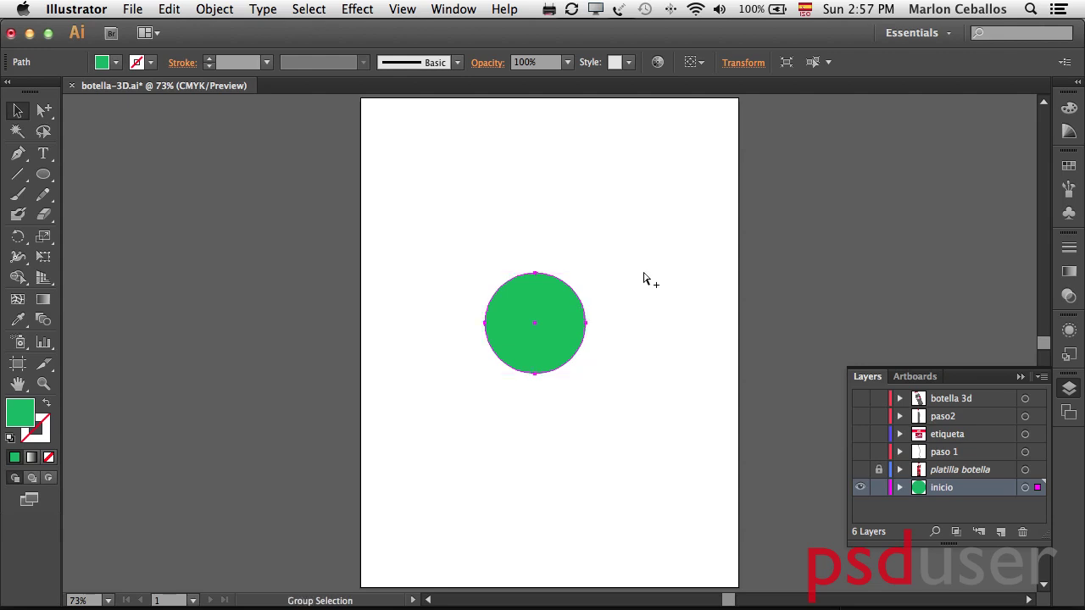
# - Switch the document to Outline view
pyautogui.press('super+y')
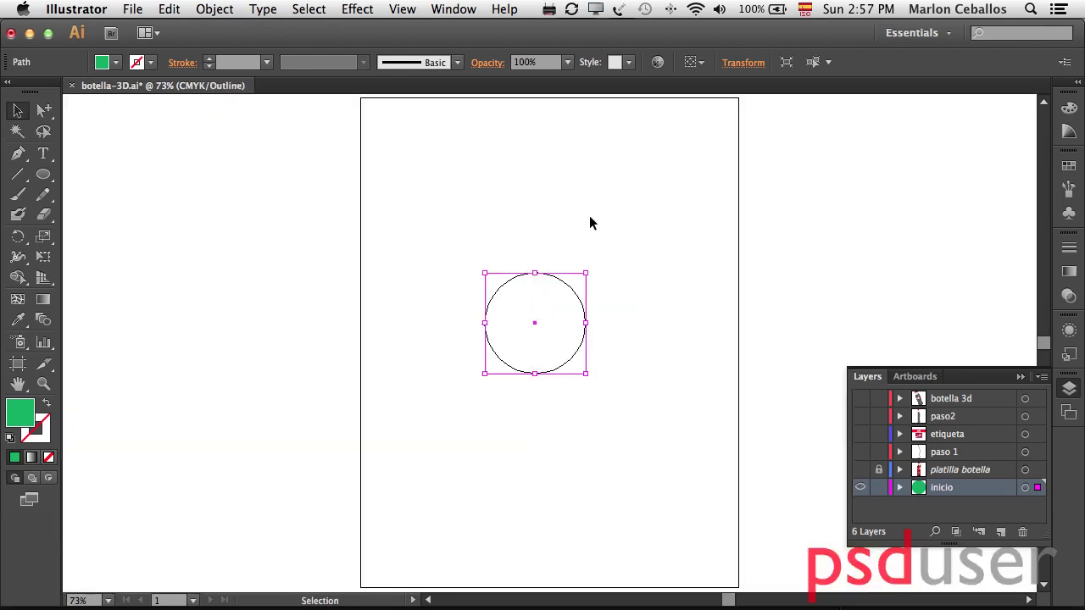
pyautogui.click(405, 9)
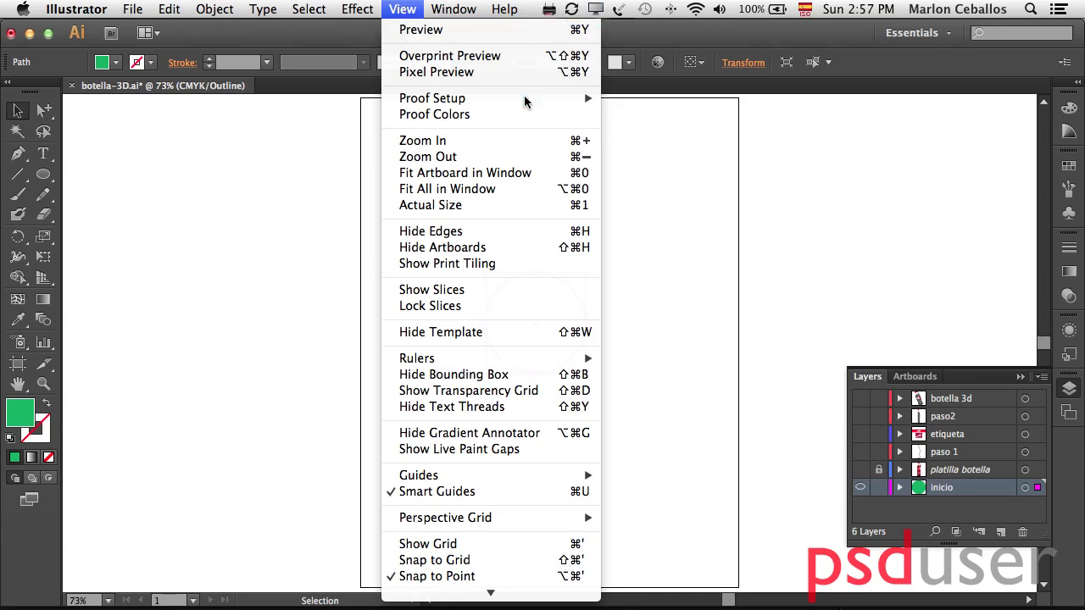
pyautogui.click(710, 186)
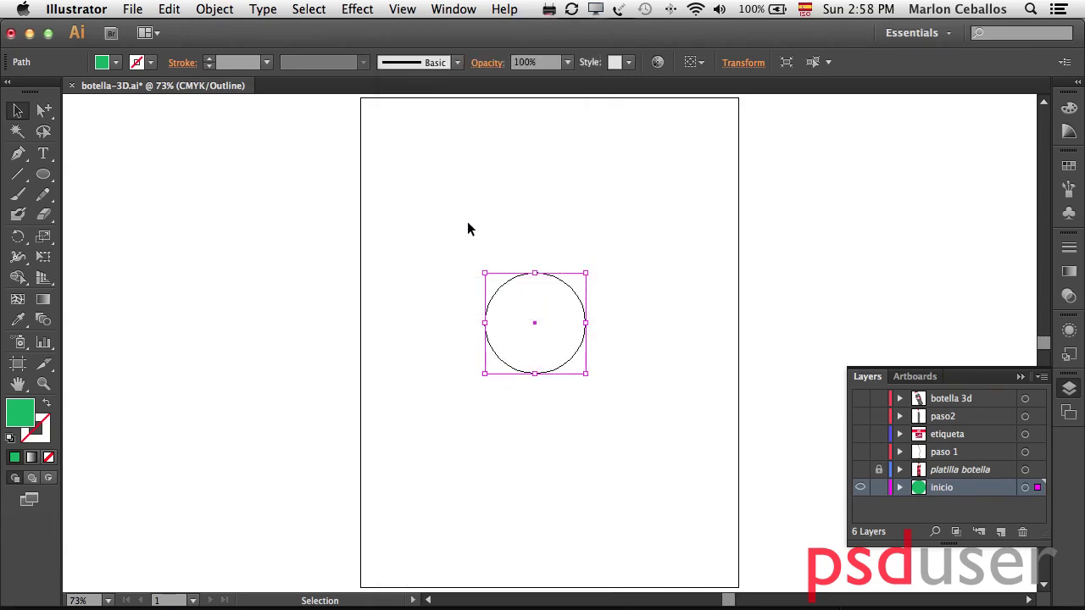
# - Select the circle's left anchor point with Direct Selection and delete it, leaving an open right half circle
pyautogui.click(589, 222)
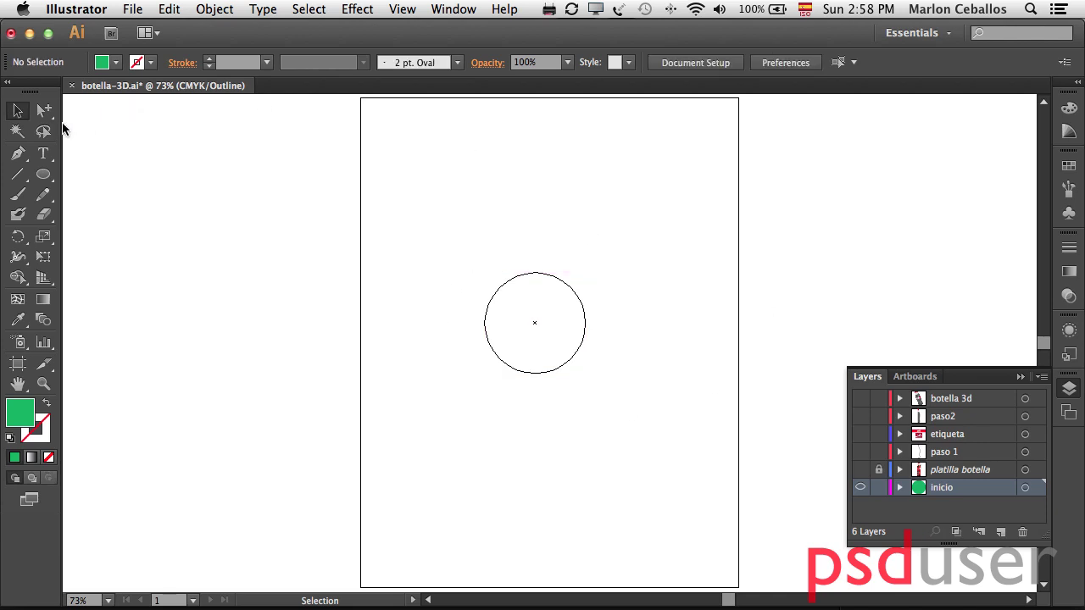
pyautogui.moveTo(44, 111); pyautogui.dragTo(93, 115)
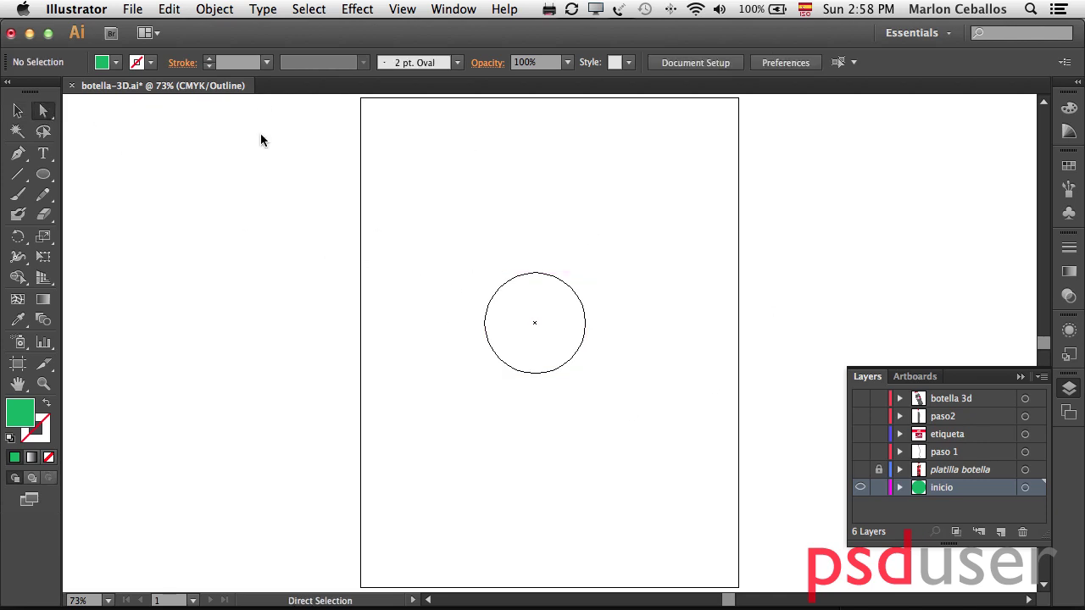
pyautogui.moveTo(460, 310); pyautogui.dragTo(497, 341)
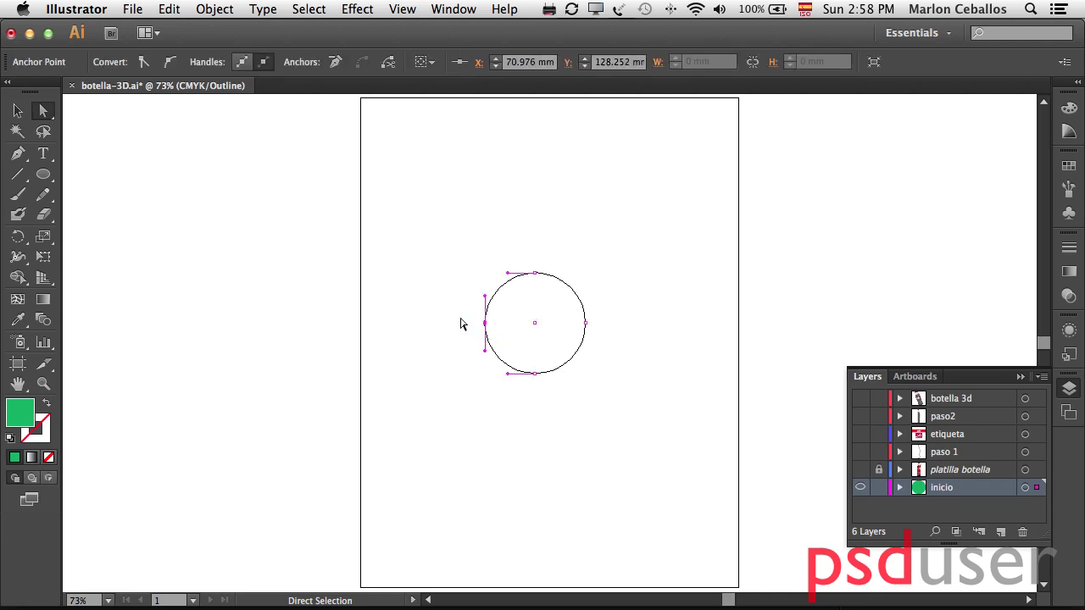
pyautogui.press('Delete')
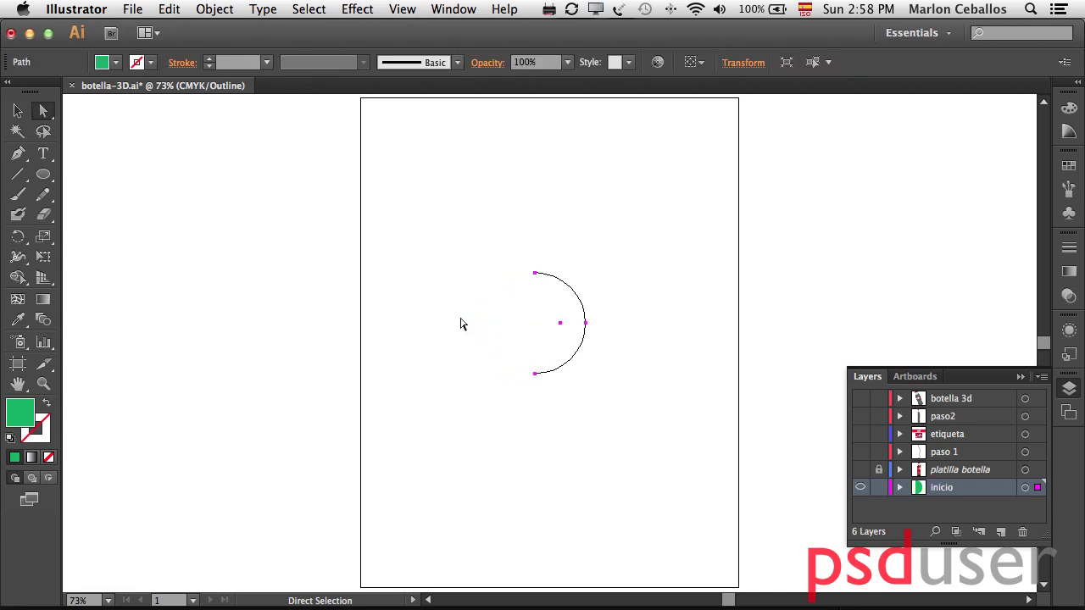
# - Compare the open half circle in Preview and Outline views, keeping it selected in Outline view
pyautogui.click(17, 110)
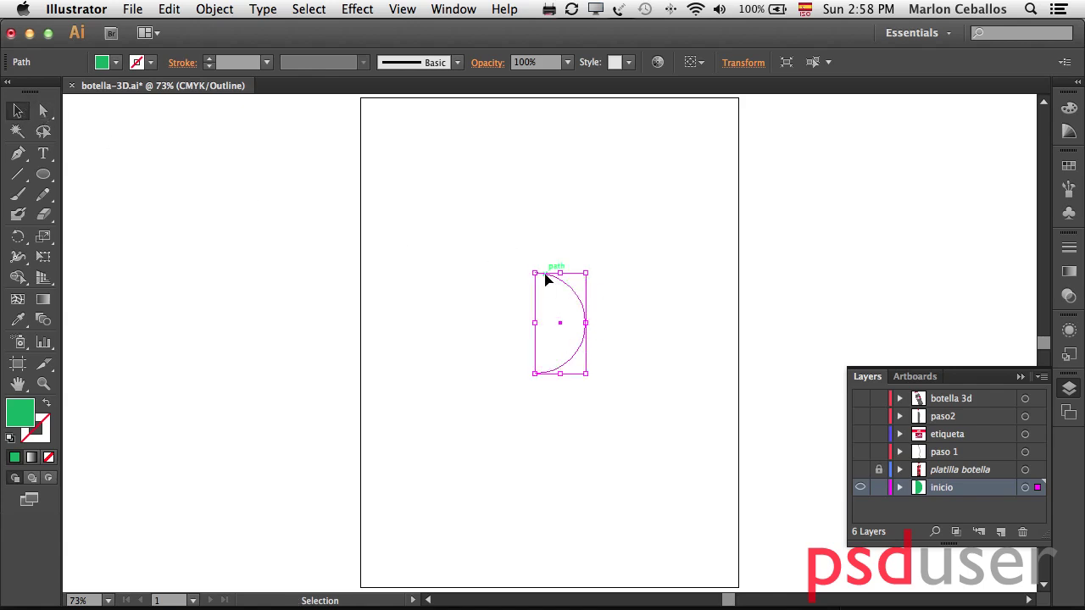
pyautogui.press('super+y')
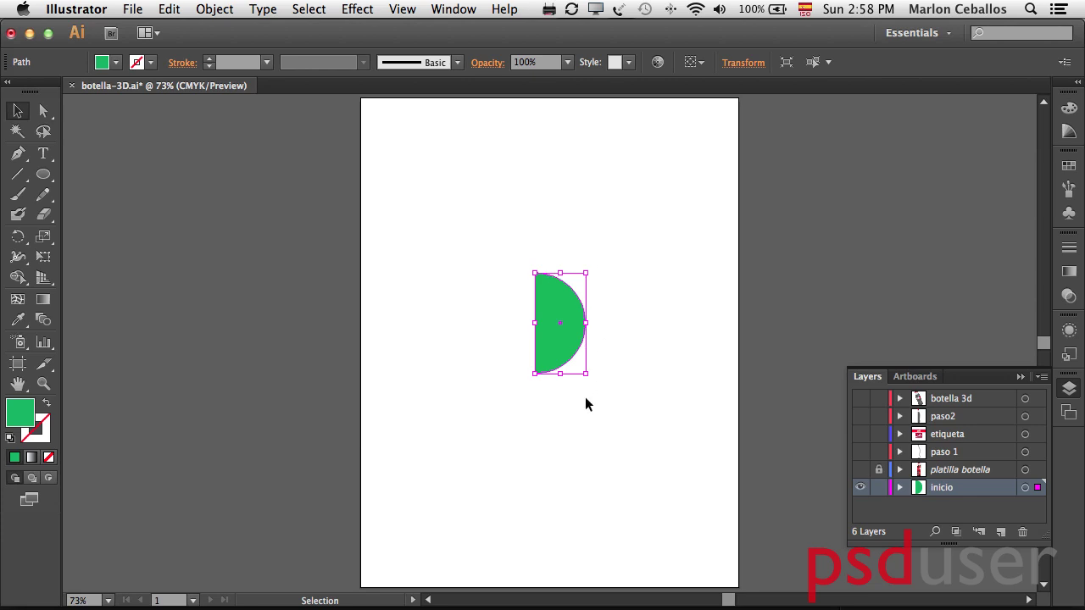
pyautogui.click(599, 277)
pyautogui.click(570, 293)
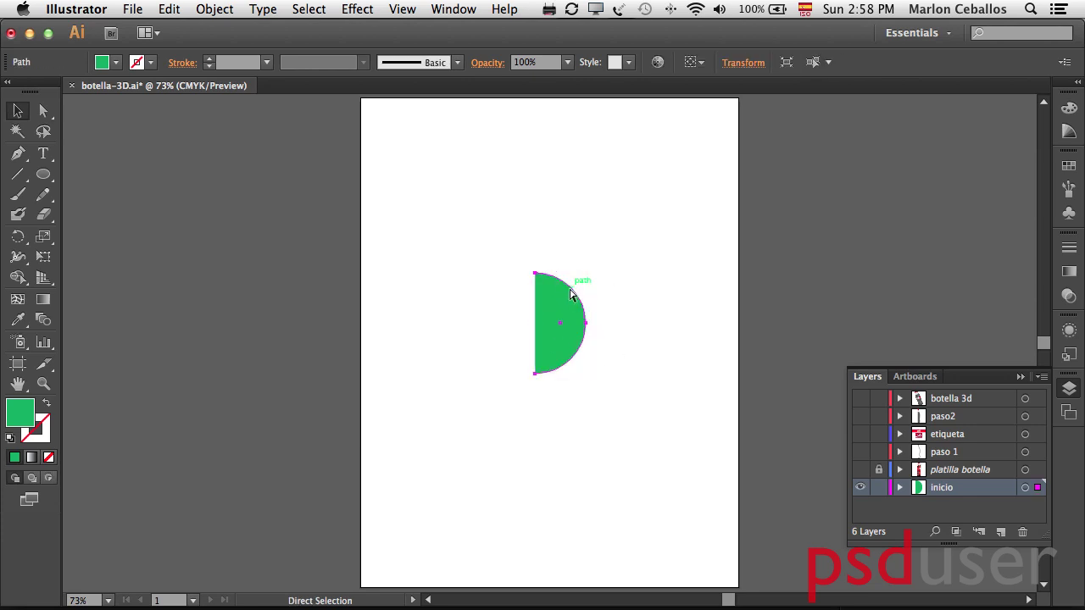
pyautogui.press('super+y')
pyautogui.press('a')
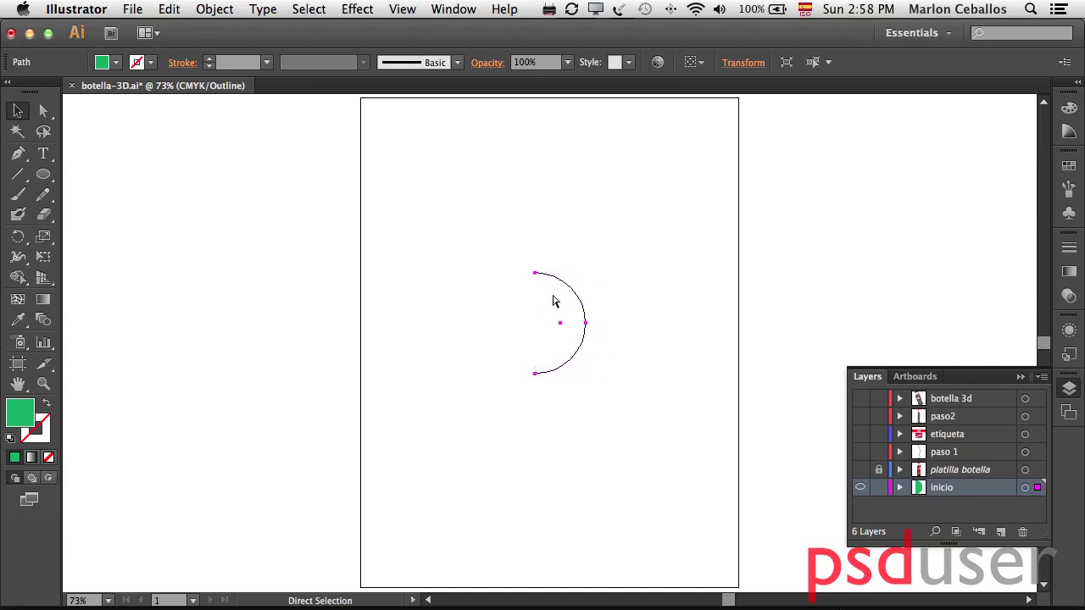
pyautogui.press('v')
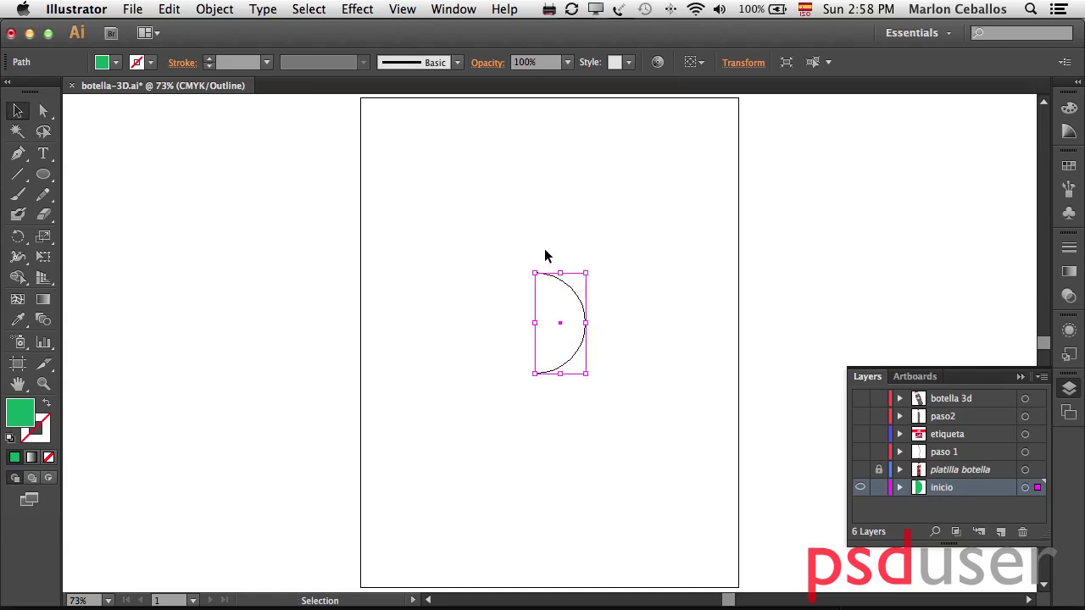
pyautogui.click(408, 6)
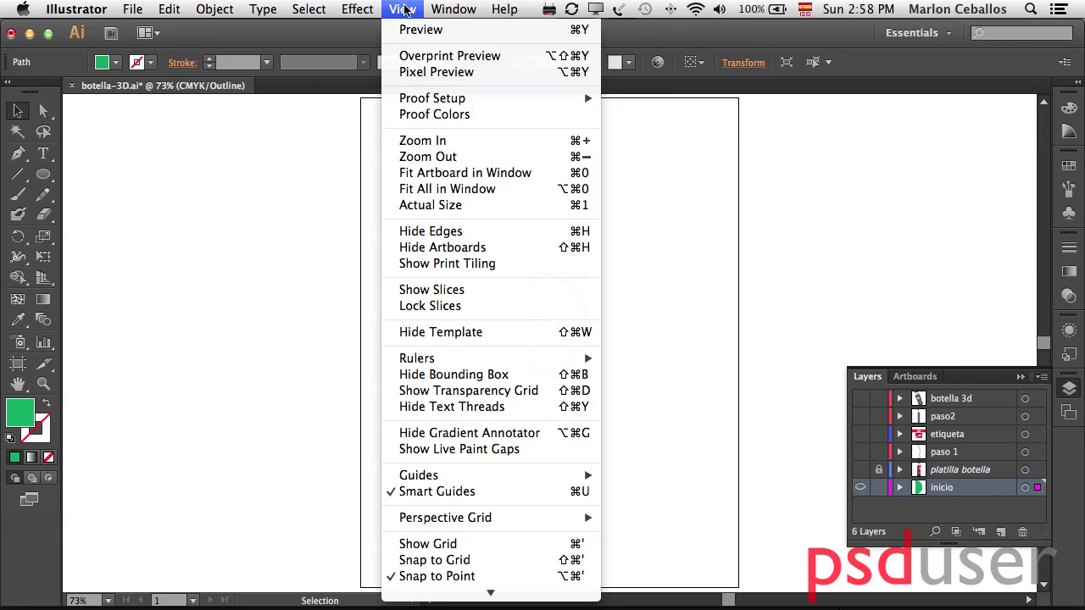
pyautogui.moveTo(373, 114)
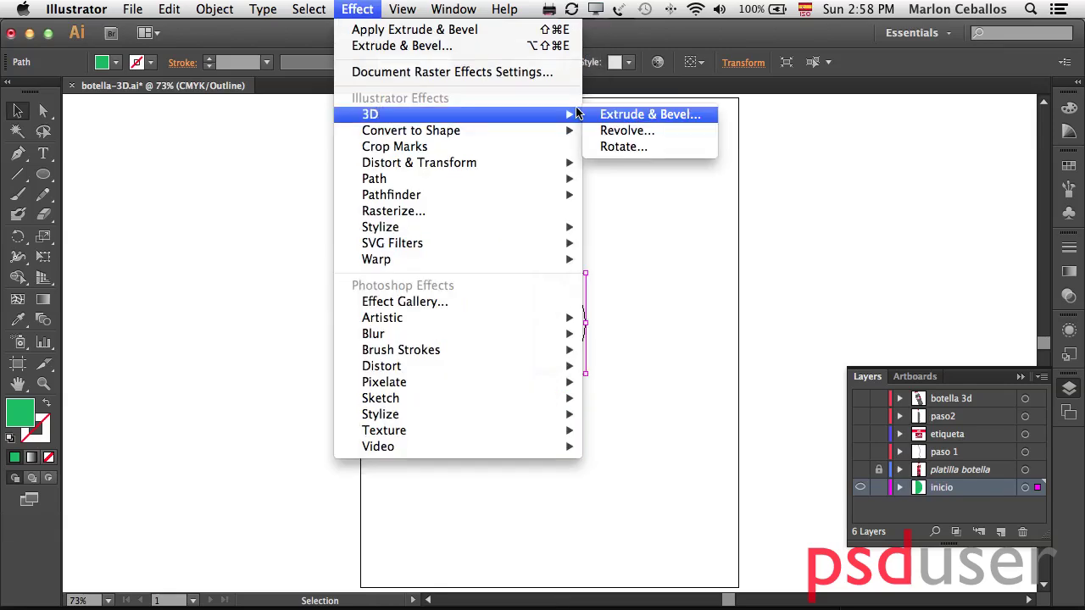
pyautogui.click(662, 131)
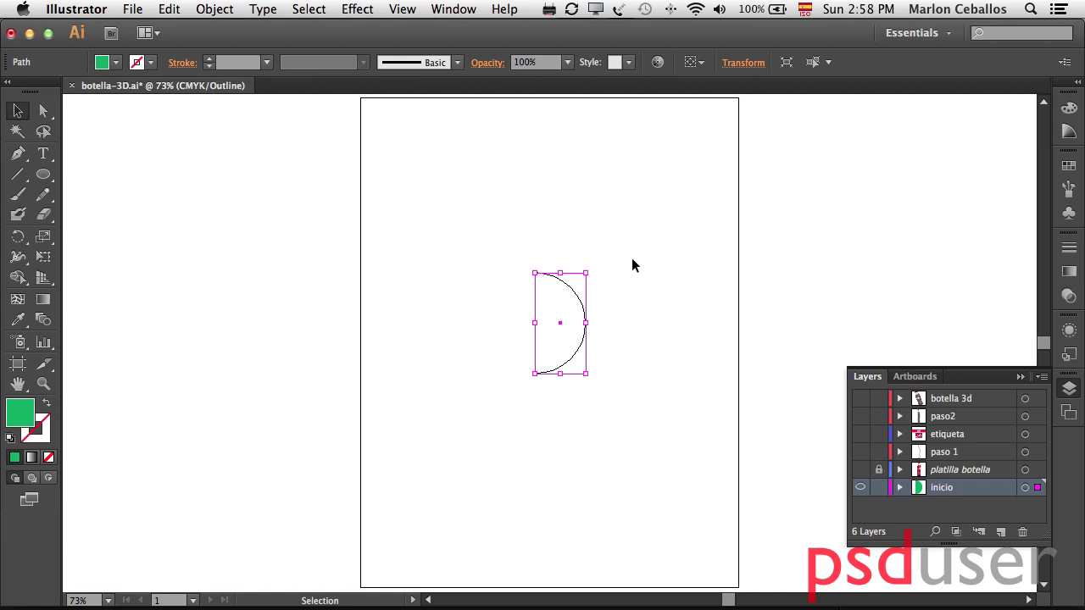
# - Return to Preview view and start a 3D Revolve on the selected green half circle, with its preview enabled
pyautogui.press('super+y')
pyautogui.click(353, 10)
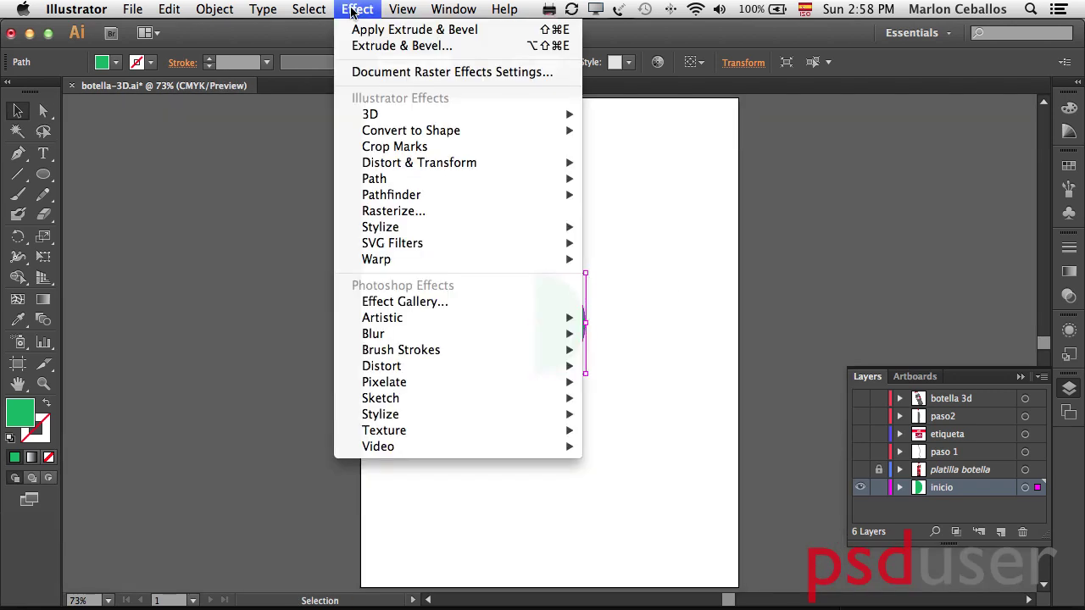
pyautogui.moveTo(563, 114)
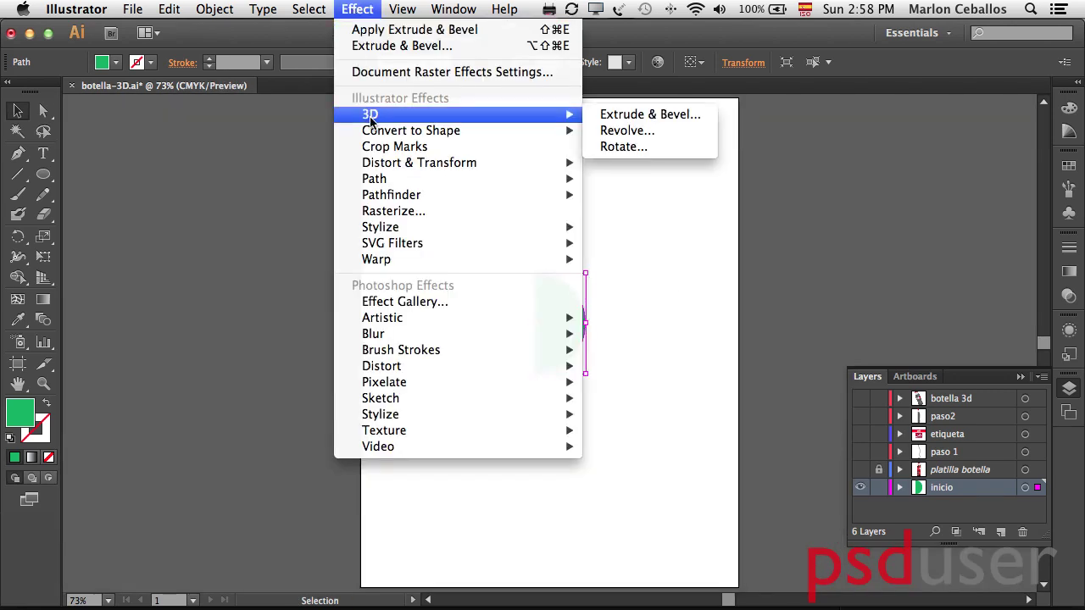
pyautogui.click(657, 134)
pyautogui.moveTo(762, 129); pyautogui.dragTo(726, 155)
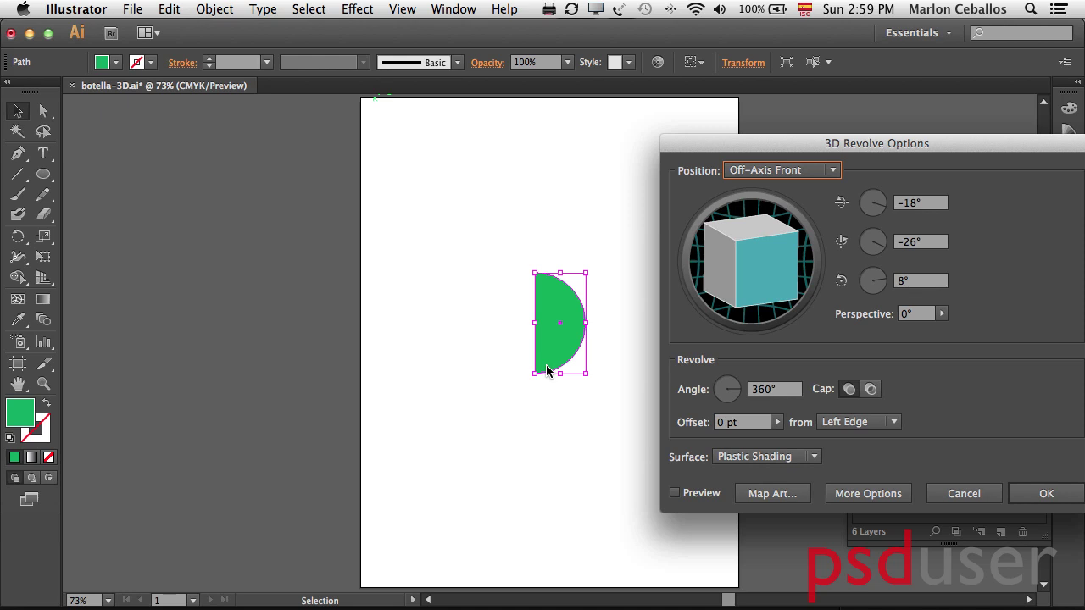
pyautogui.click(689, 497)
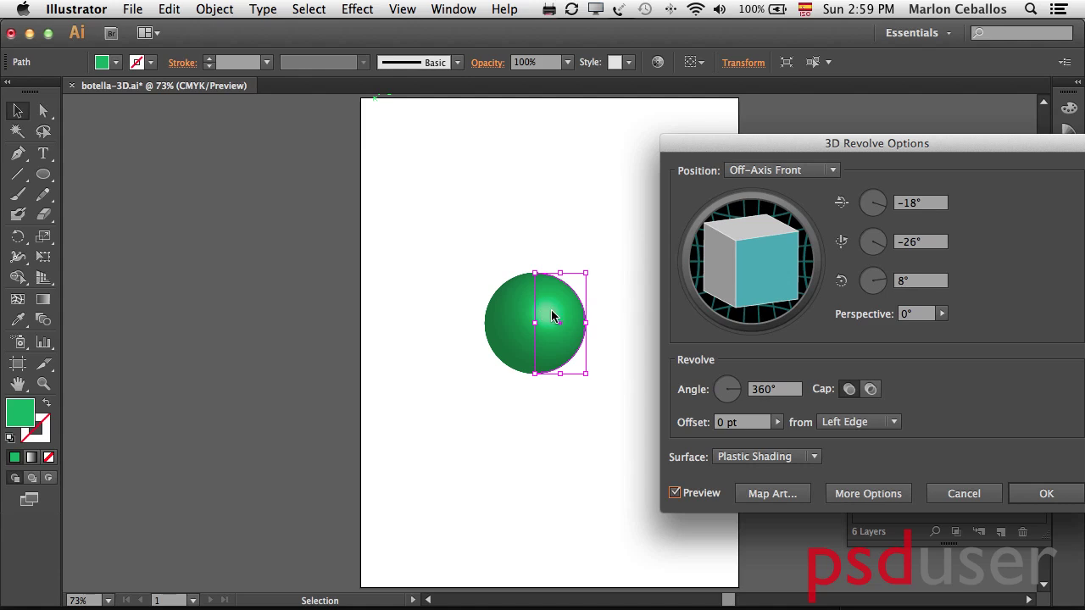
# - Set the revolve offset to 248 pt from the left edge
pyautogui.moveTo(702, 136); pyautogui.dragTo(733, 103)
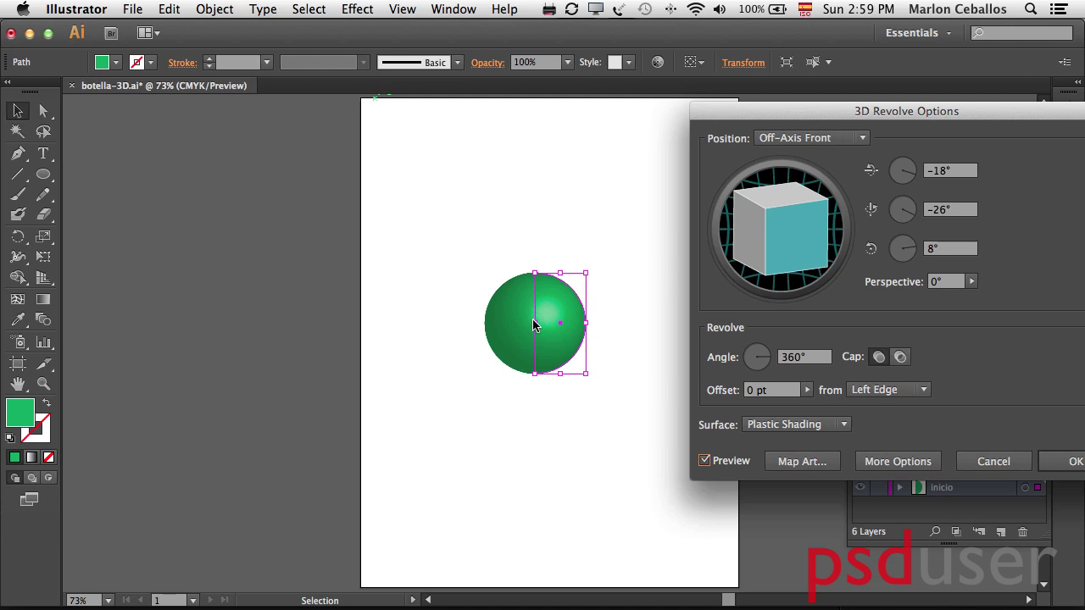
pyautogui.click(800, 390)
pyautogui.moveTo(721, 406); pyautogui.dragTo(744, 410)
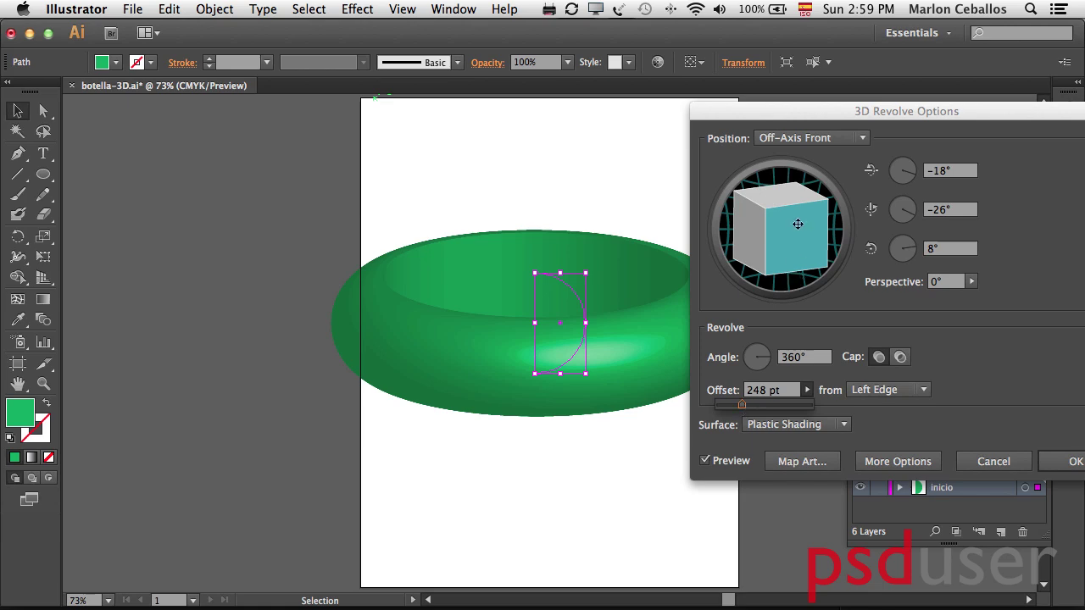
# - Rotate the revolved ring to a custom orientation of -29°, -22° and 18°, and apply the 3D Revolve effect
pyautogui.moveTo(756, 211); pyautogui.dragTo(791, 207)
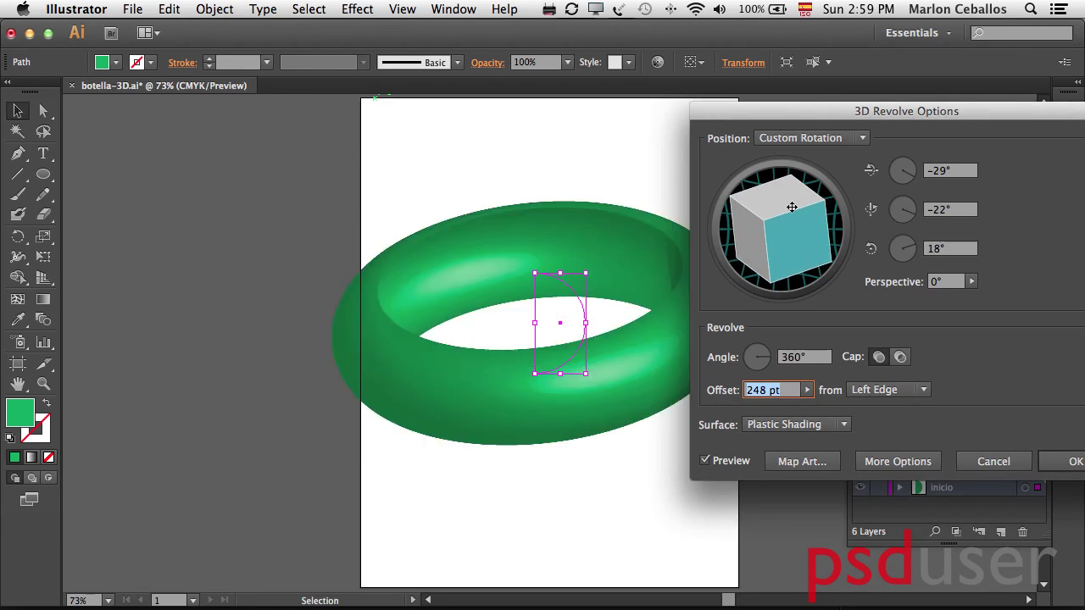
pyautogui.moveTo(794, 116)
pyautogui.mouseDown()
pyautogui.moveTo(886, 161)
pyautogui.moveTo(786, 158)
pyautogui.mouseUp()
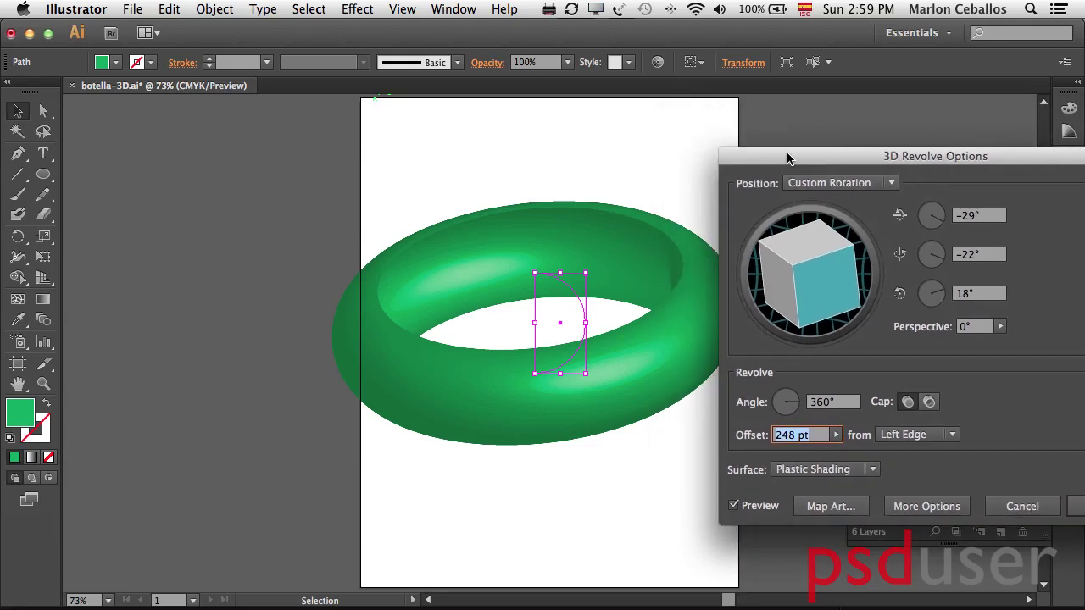
pyautogui.moveTo(928, 161); pyautogui.dragTo(869, 134)
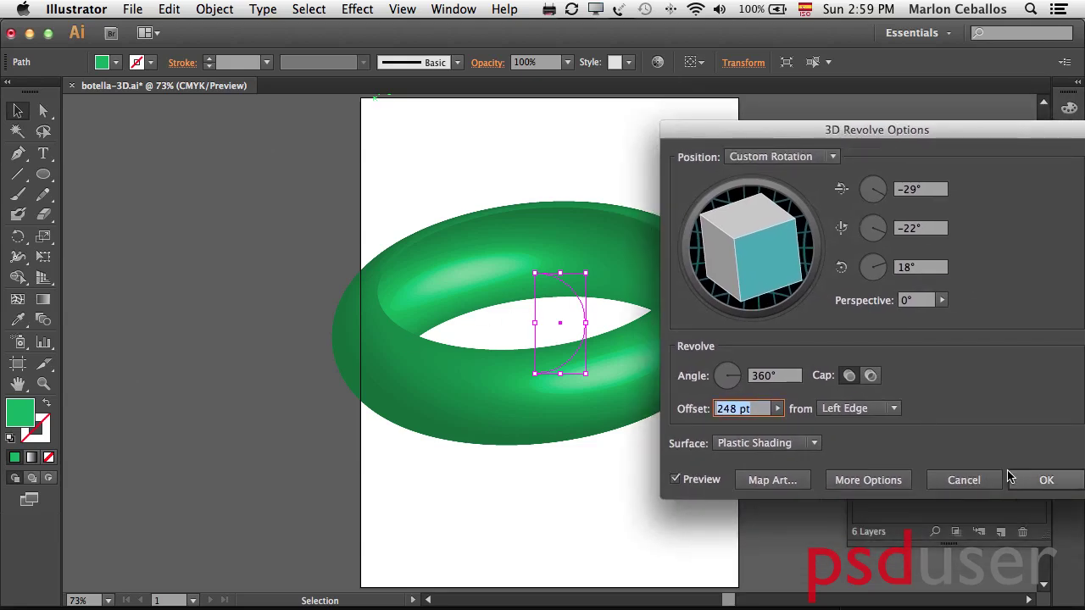
pyautogui.click(1050, 480)
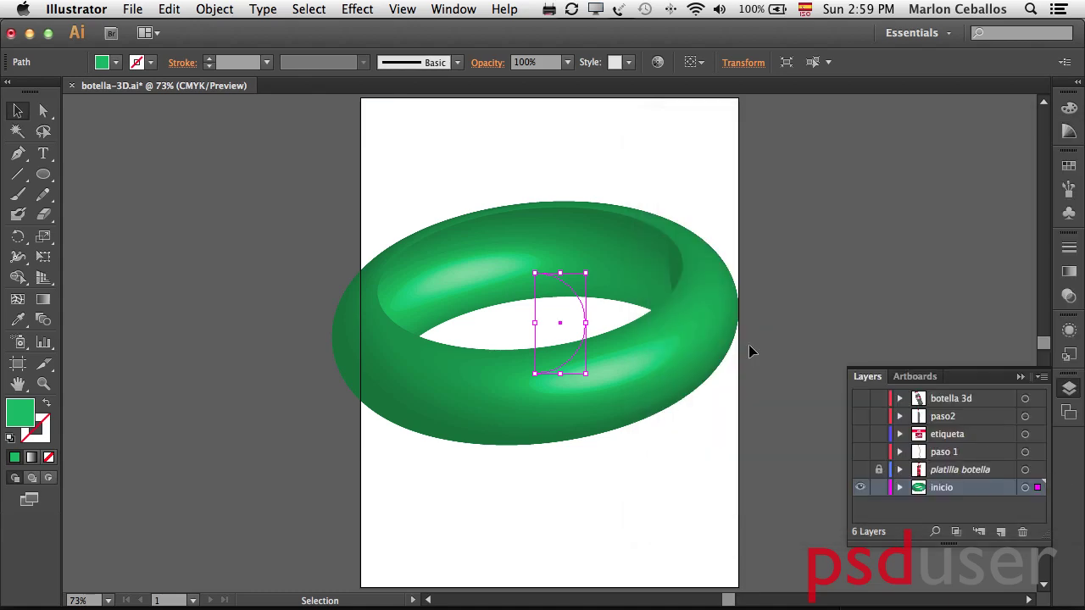
# - In Outline view, flatten the half circle's right side by moving its middle anchor inward and lengthening the end handles, and return to Preview
pyautogui.hotkey('ctrl', 'y')
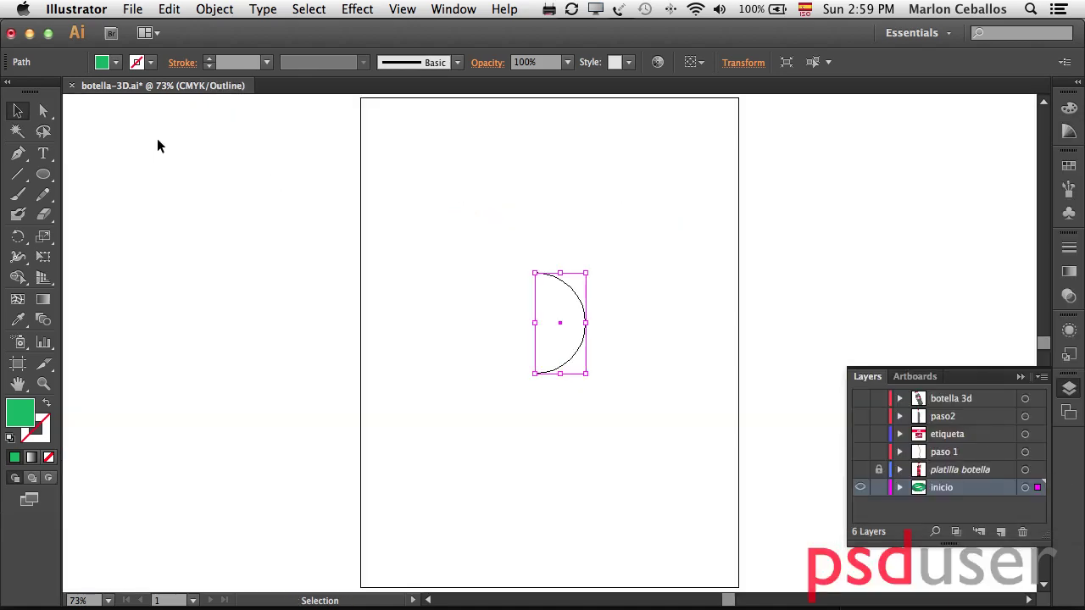
pyautogui.moveTo(44, 114); pyautogui.dragTo(83, 118)
pyautogui.click(714, 305)
pyautogui.moveTo(584, 323); pyautogui.dragTo(569, 330)
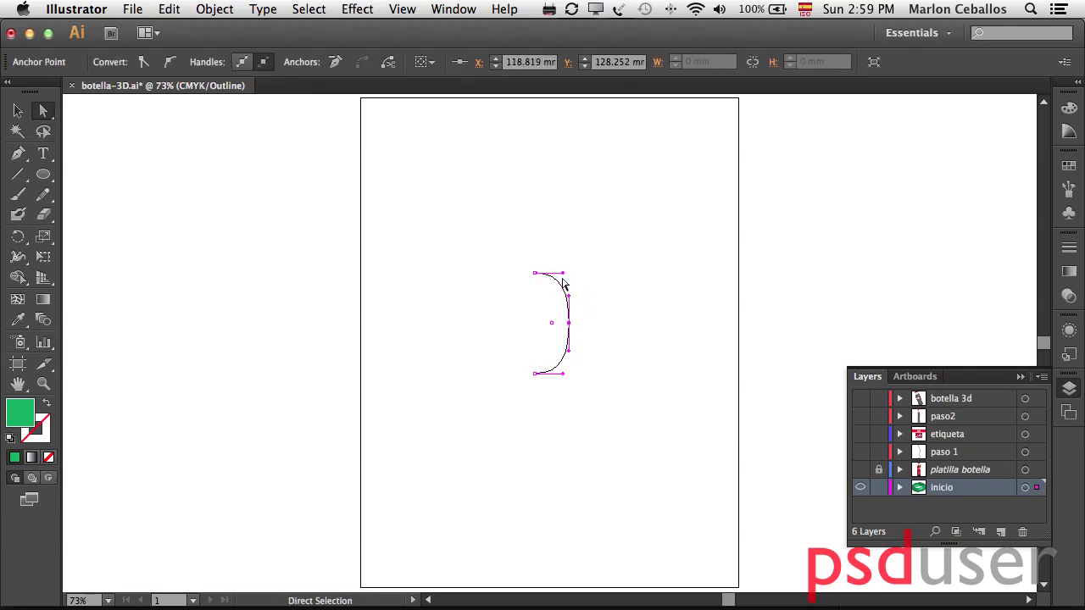
pyautogui.moveTo(563, 273); pyautogui.dragTo(579, 273)
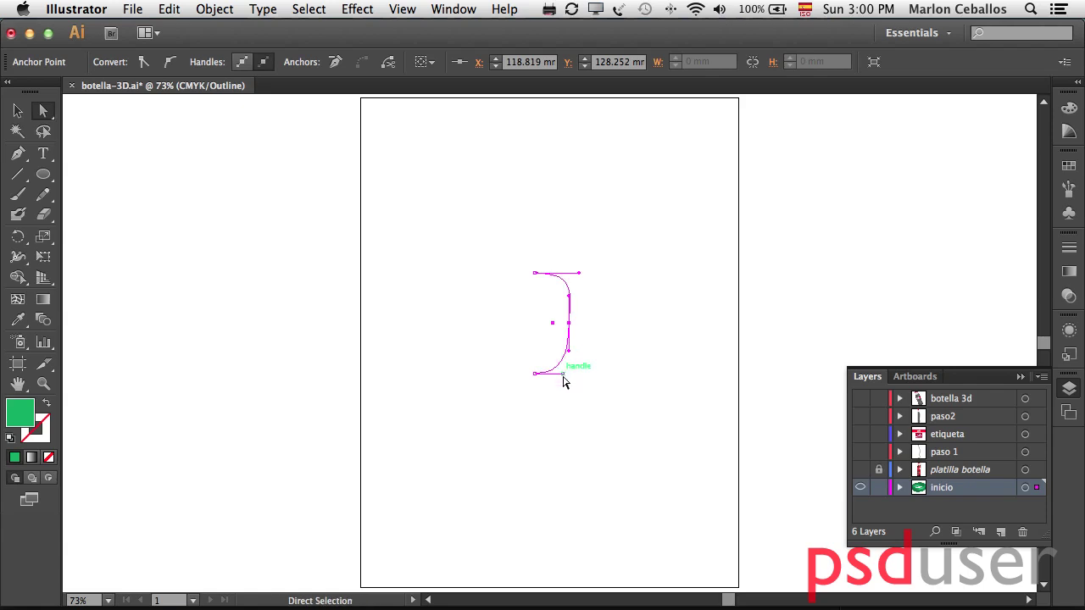
pyautogui.moveTo(562, 373); pyautogui.dragTo(577, 374)
pyautogui.click(456, 147)
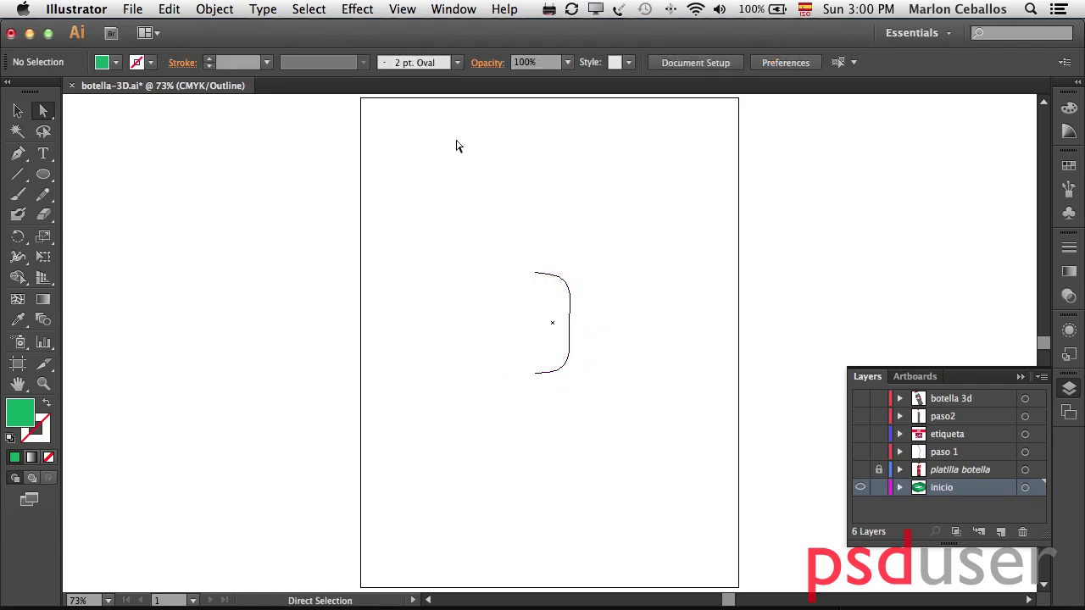
pyautogui.press('super+y')
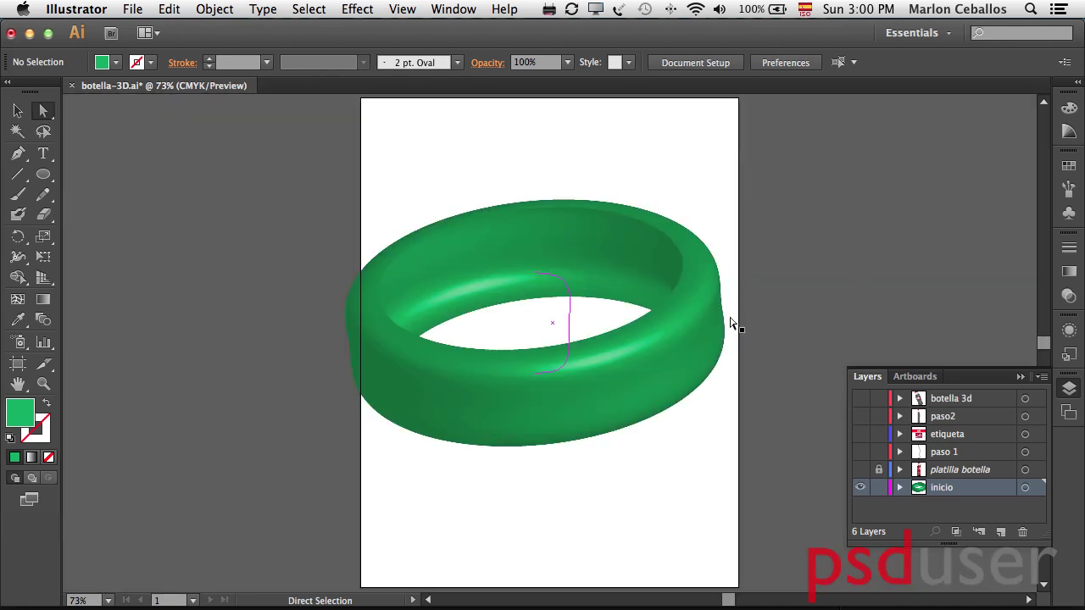
# - Replace the visible inicio layer with the platilla botella template layer and add a new layer directly above it
pyautogui.click(16, 113)
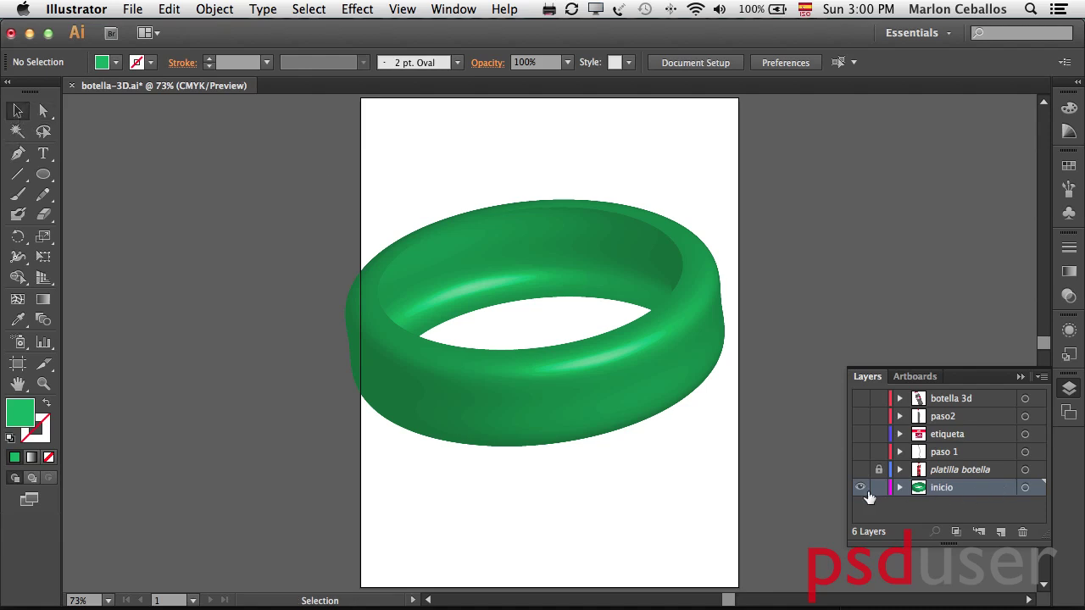
pyautogui.click(861, 488)
pyautogui.click(860, 470)
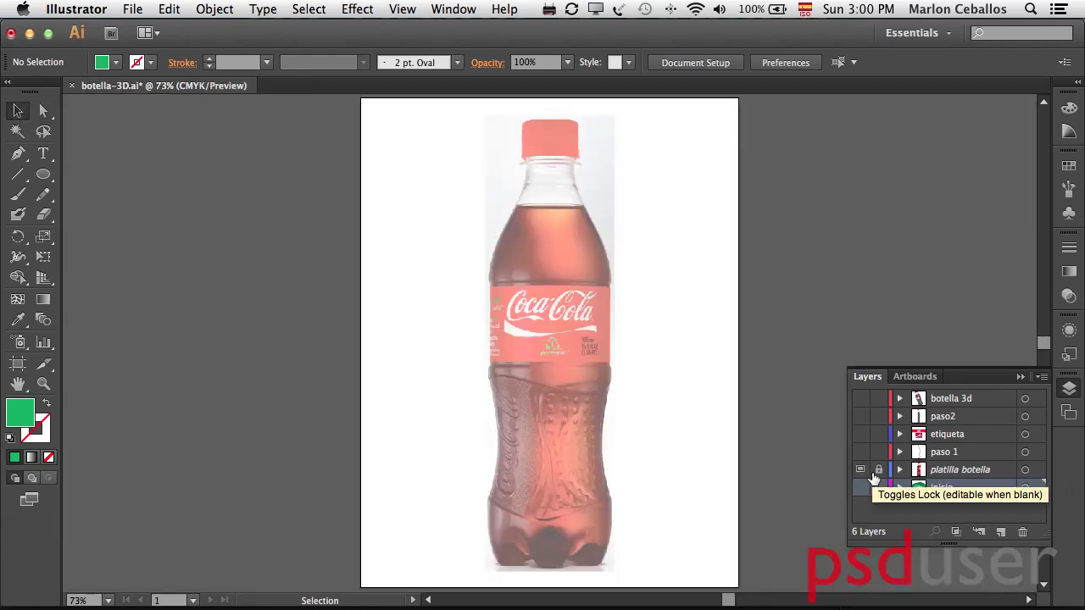
pyautogui.click(986, 471)
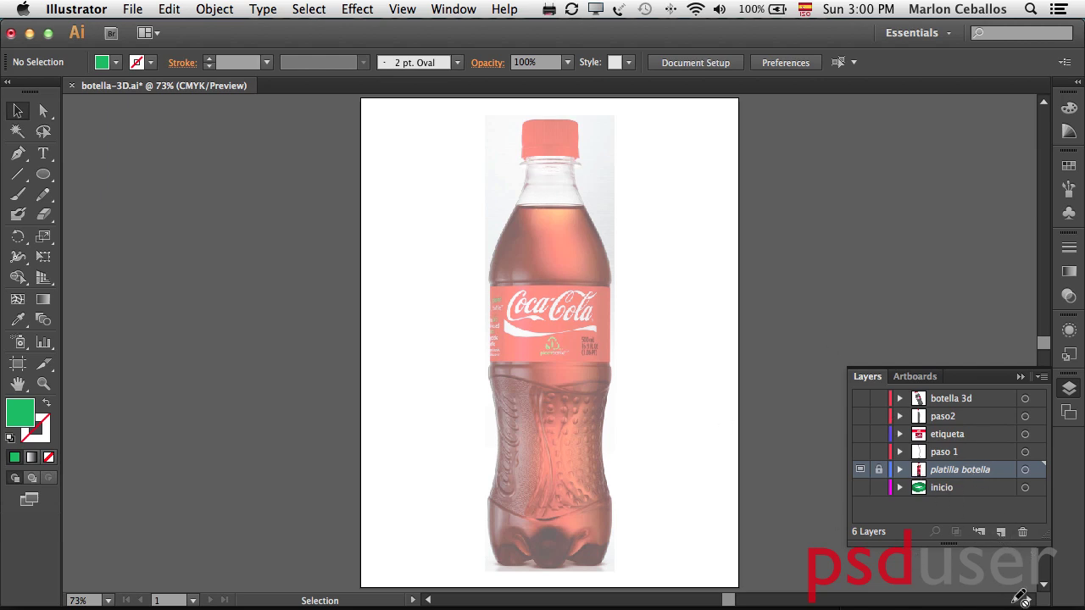
pyautogui.click(1000, 532)
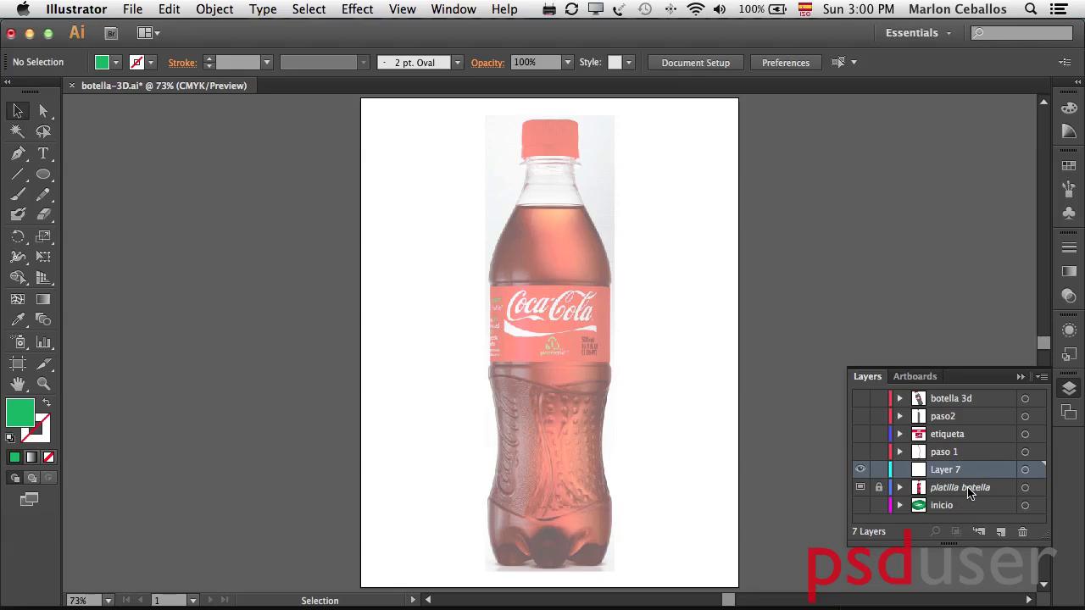
# - Trace the right contour of the bottle's cap and upper neck with the Pen tool, starting at the cap's top centre
pyautogui.moveTo(502, 106); pyautogui.dragTo(574, 168)
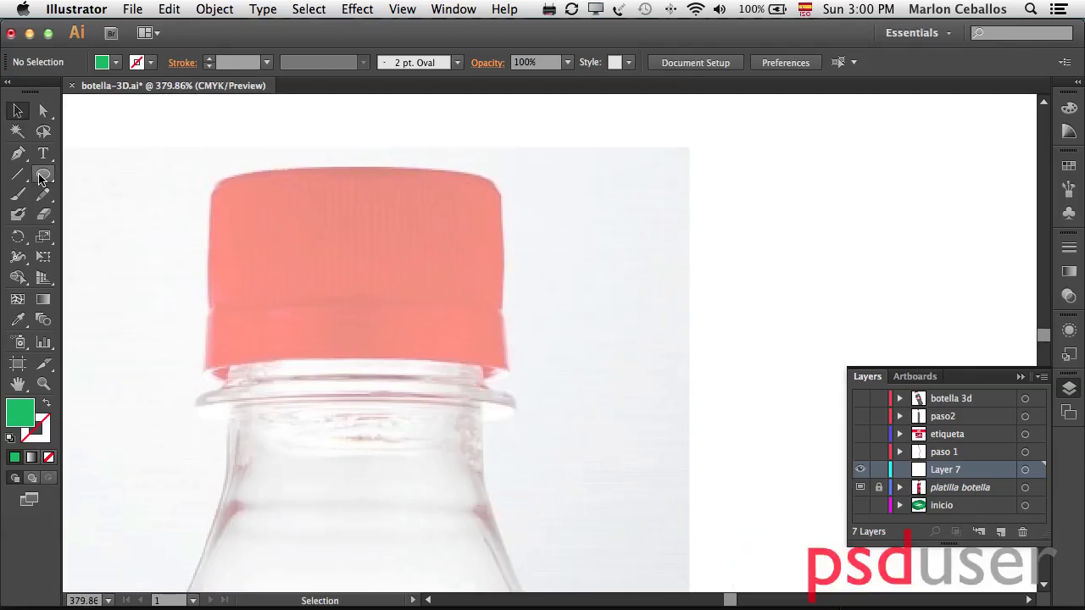
pyautogui.click(18, 153)
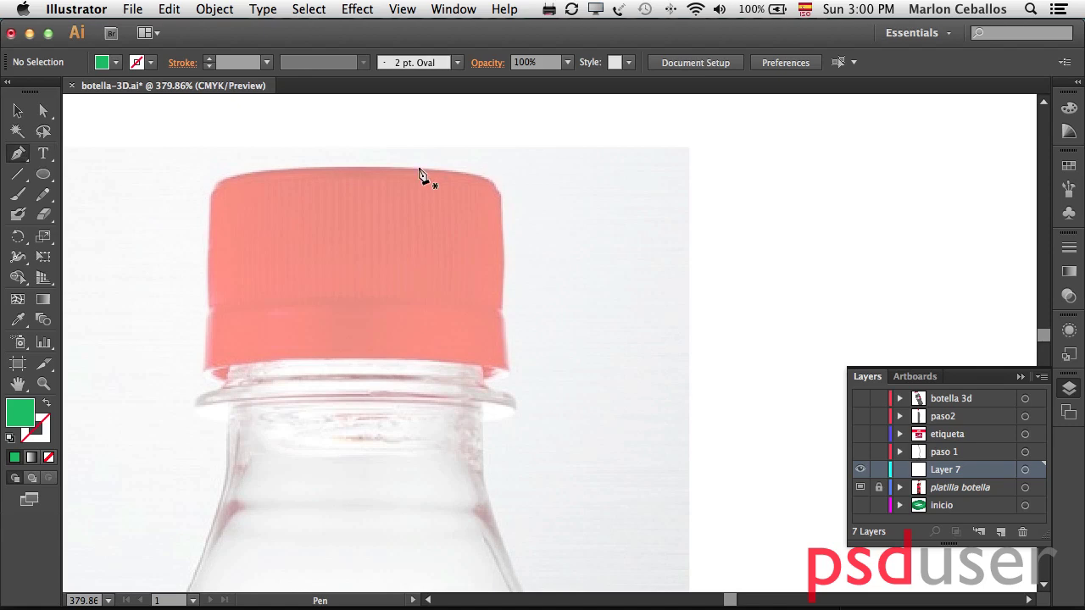
pyautogui.moveTo(353, 170); pyautogui.dragTo(494, 517)
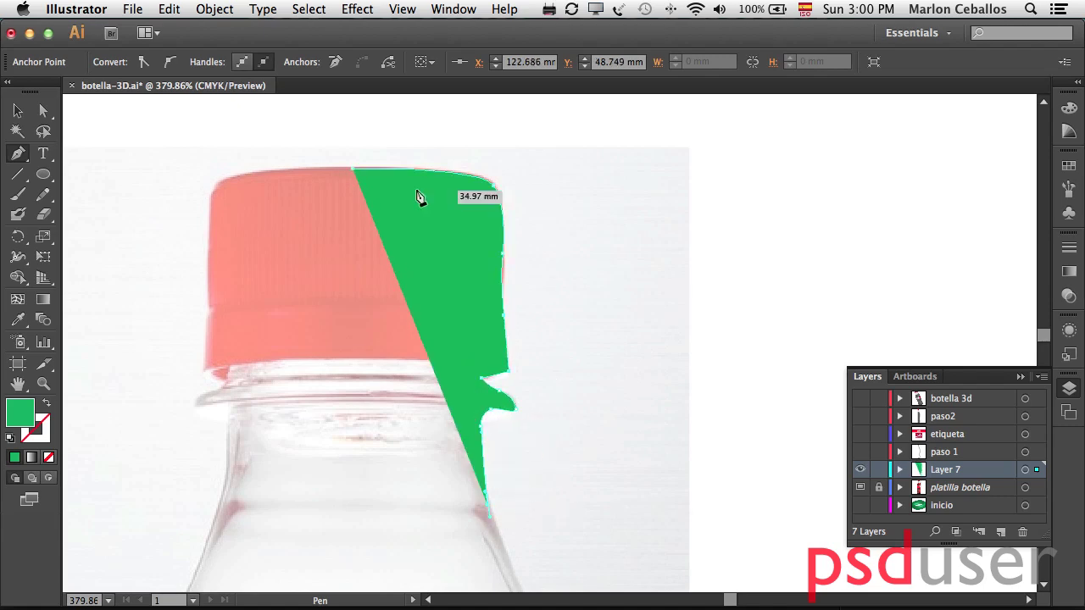
pyautogui.press('super+0')
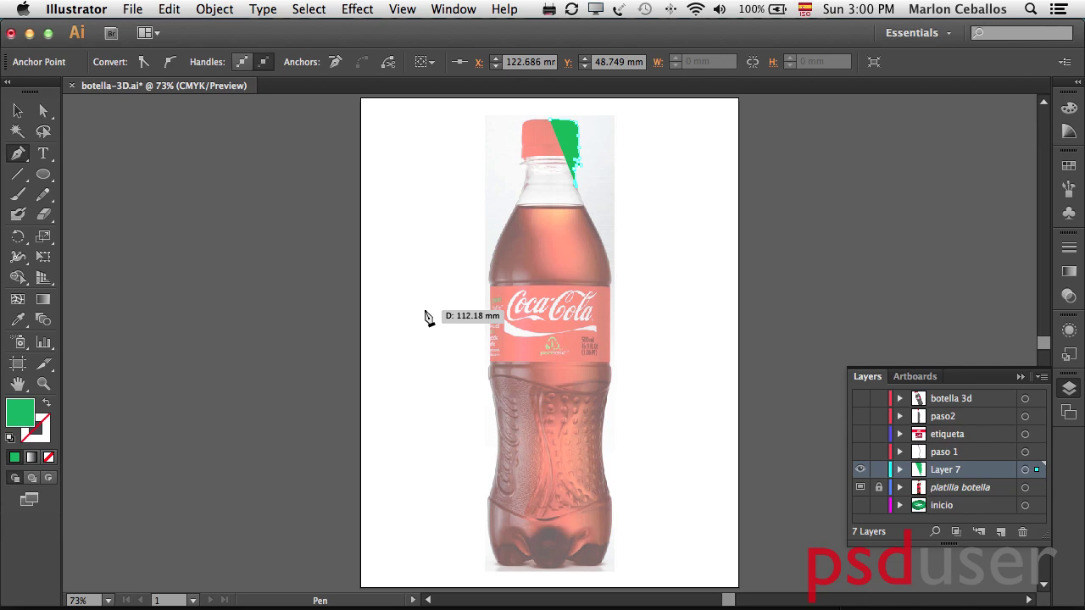
pyautogui.click(18, 111)
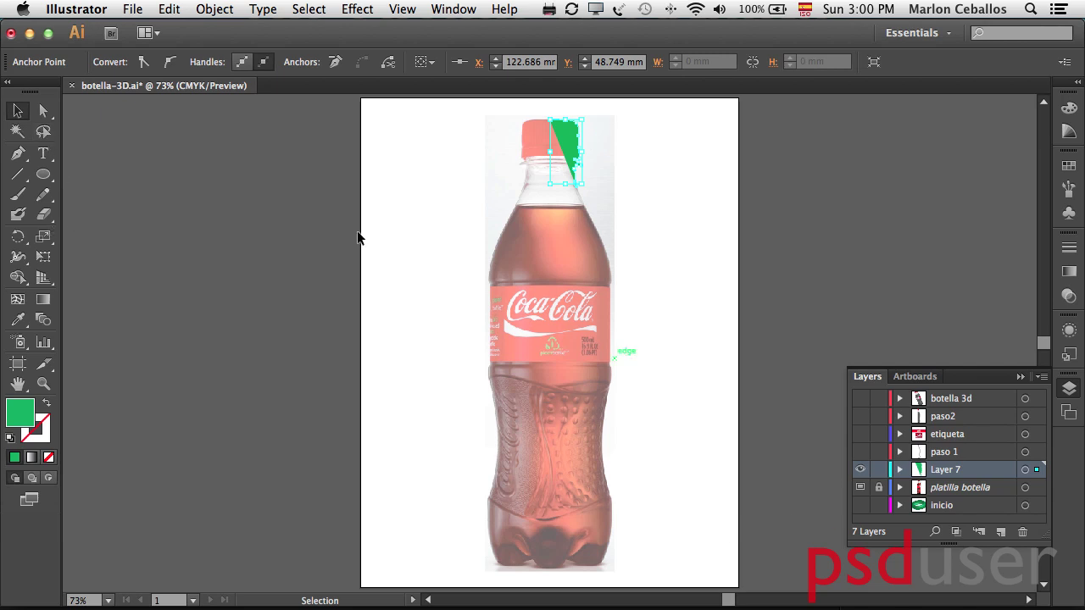
# - Hide Layer 7 and the platilla botella template, and show the paso 1 layer as the active layer
pyautogui.click(860, 470)
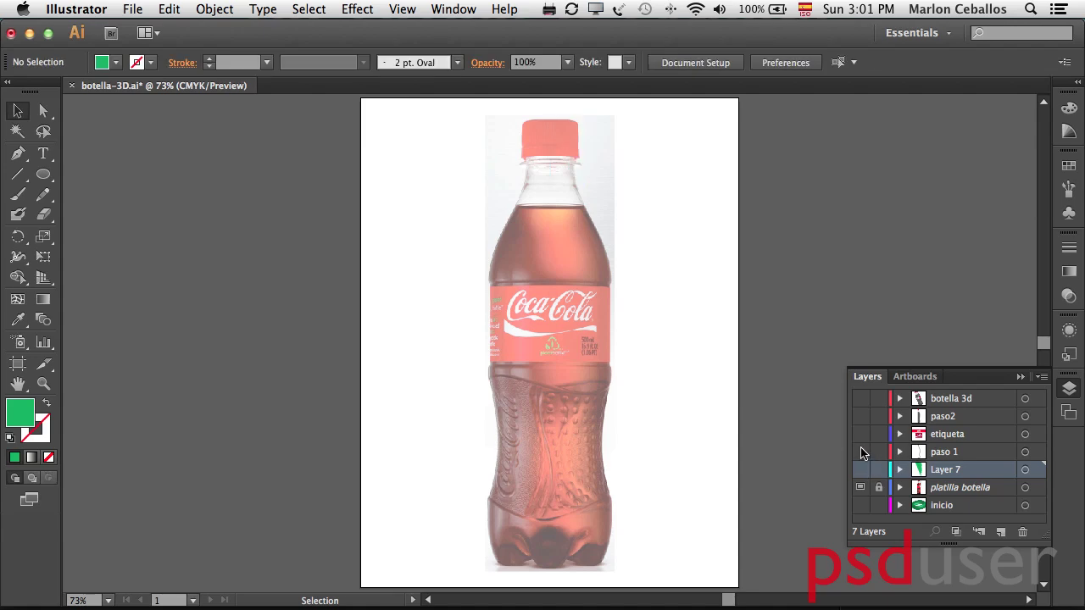
pyautogui.click(860, 451)
pyautogui.click(860, 487)
pyautogui.click(965, 457)
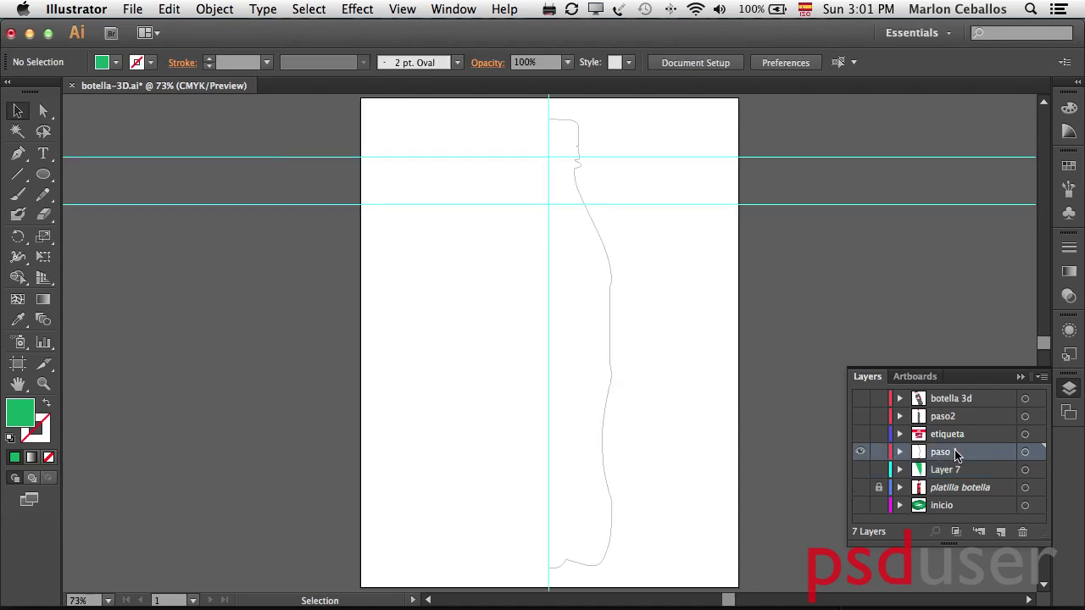
# - Expand the fill and stroke of the half-bottle profile on the paso 1 layer, and reselect the expanded group
pyautogui.click(580, 134)
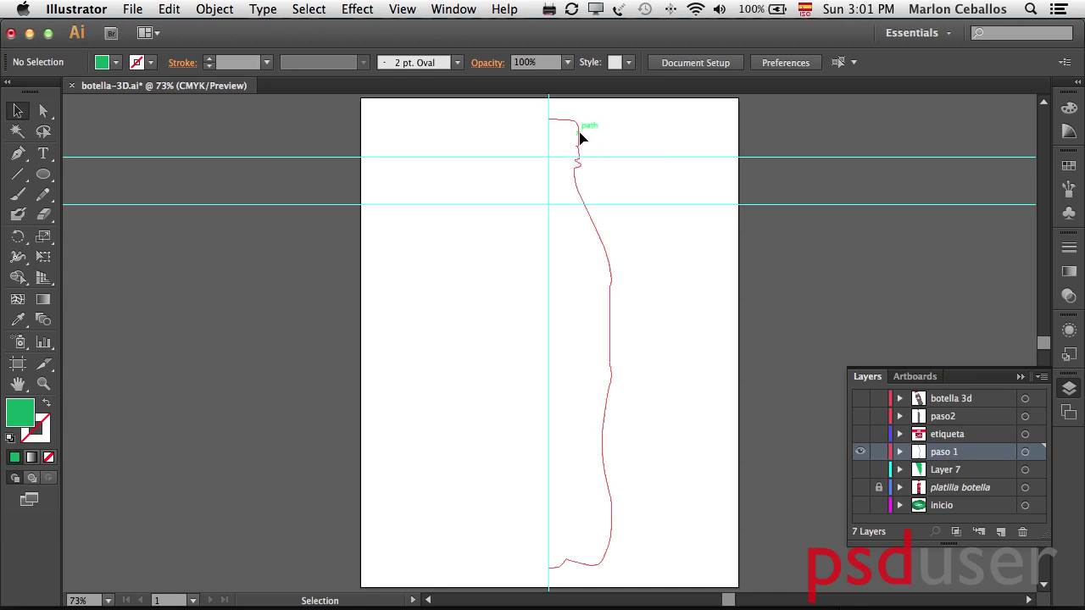
pyautogui.moveTo(580, 134); pyautogui.dragTo(618, 133)
pyautogui.hotkey('ctrl', 'z')
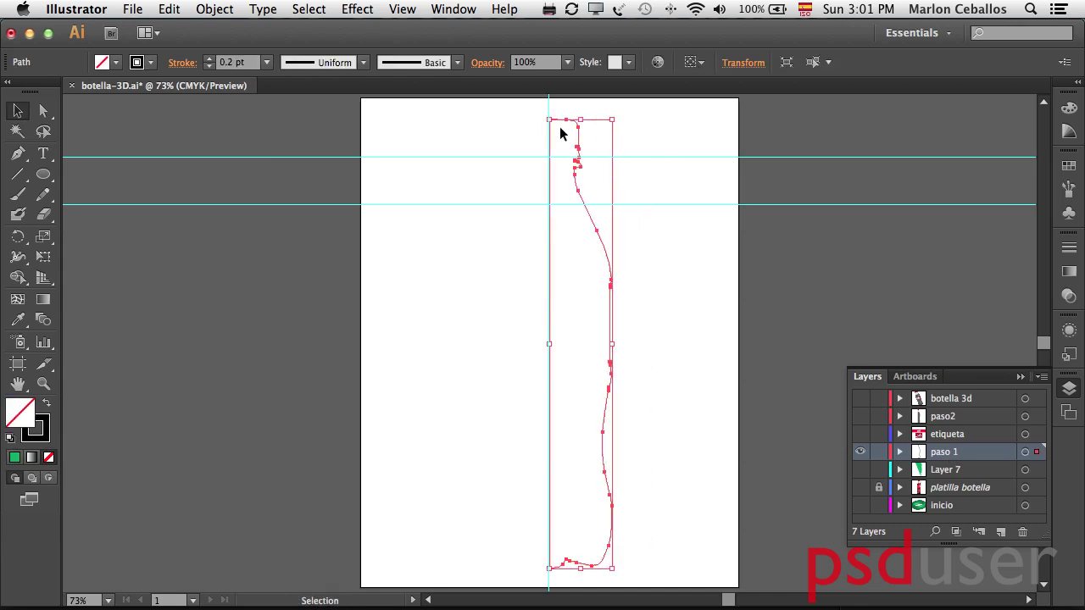
pyautogui.click(215, 9)
pyautogui.click(218, 179)
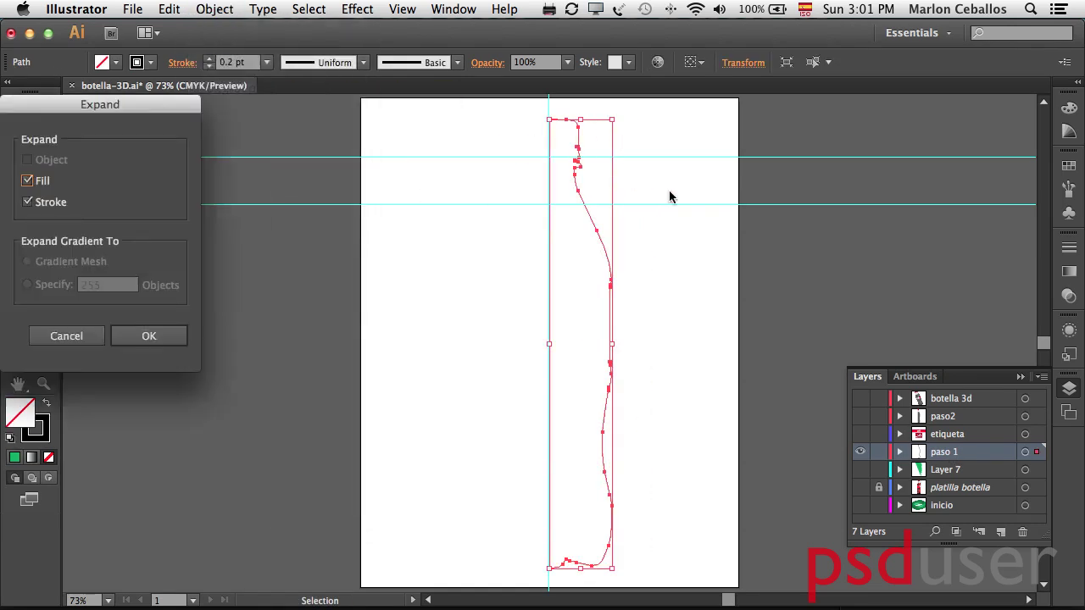
pyautogui.click(124, 335)
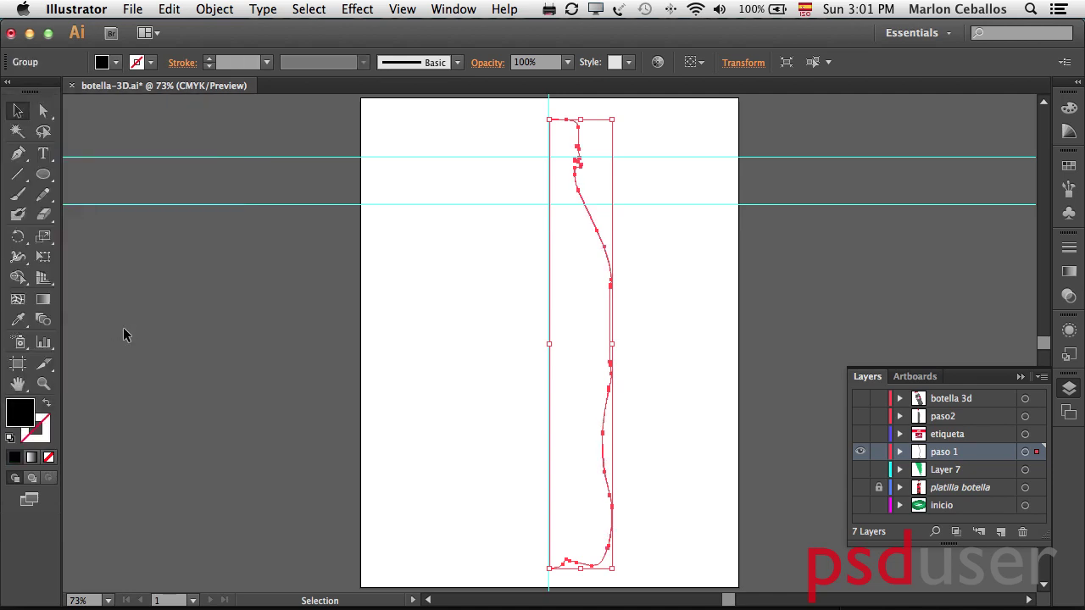
pyautogui.click(840, 366)
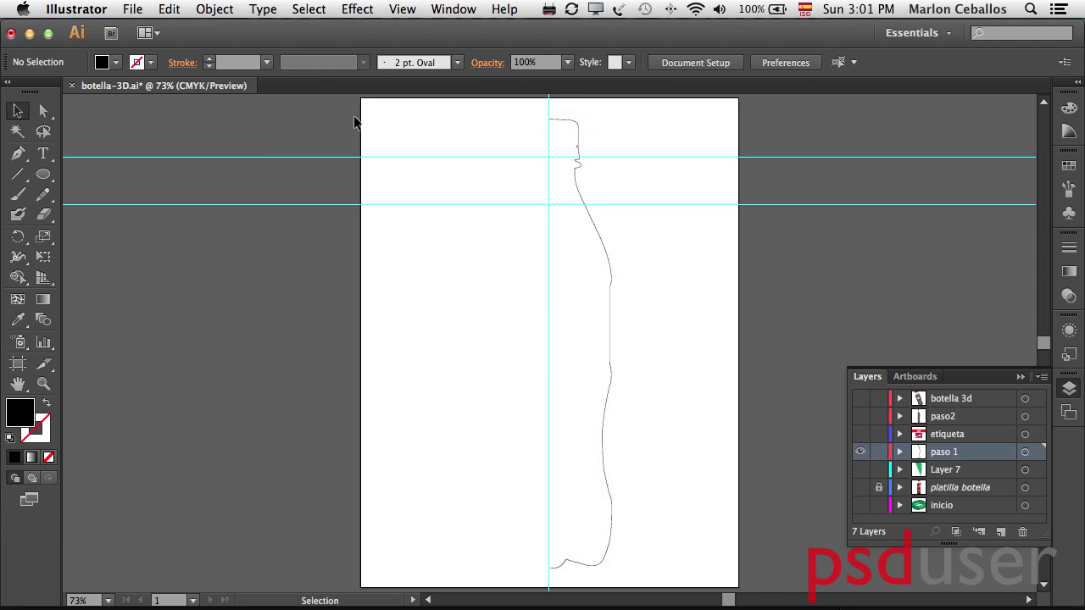
pyautogui.click(559, 126)
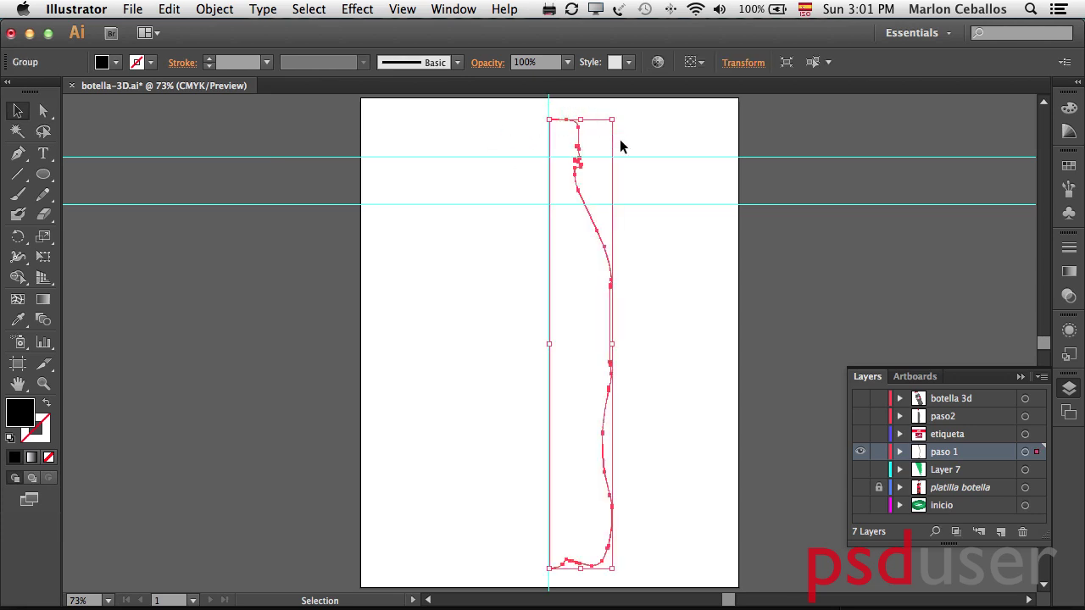
# - Deselect the profile, view the botella 3d and paso2 layers one at a time, and return to the paso 1 layer
pyautogui.click(658, 260)
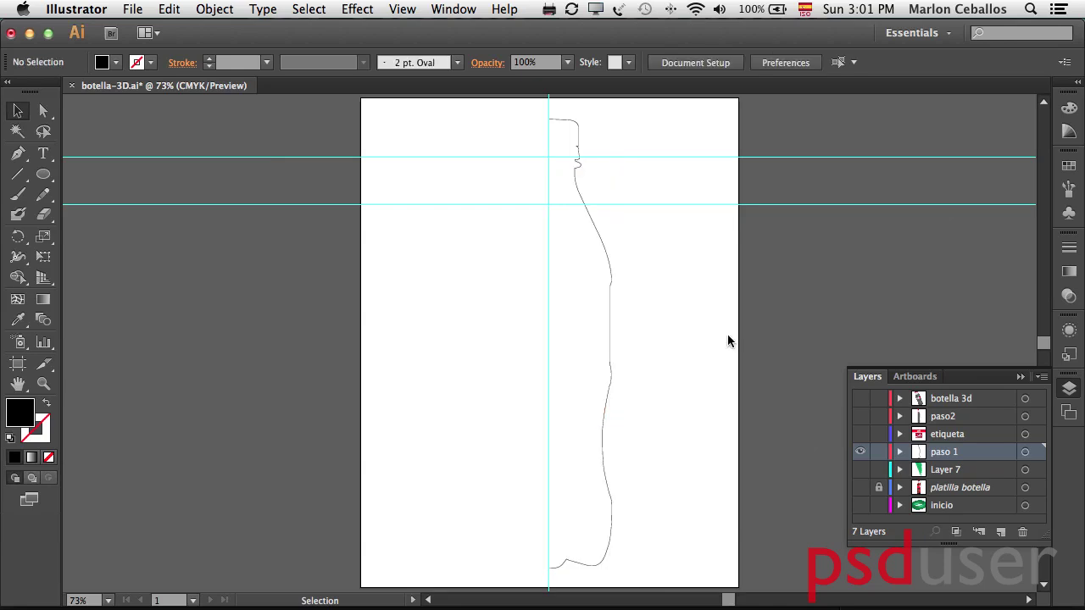
pyautogui.click(857, 451)
pyautogui.click(861, 399)
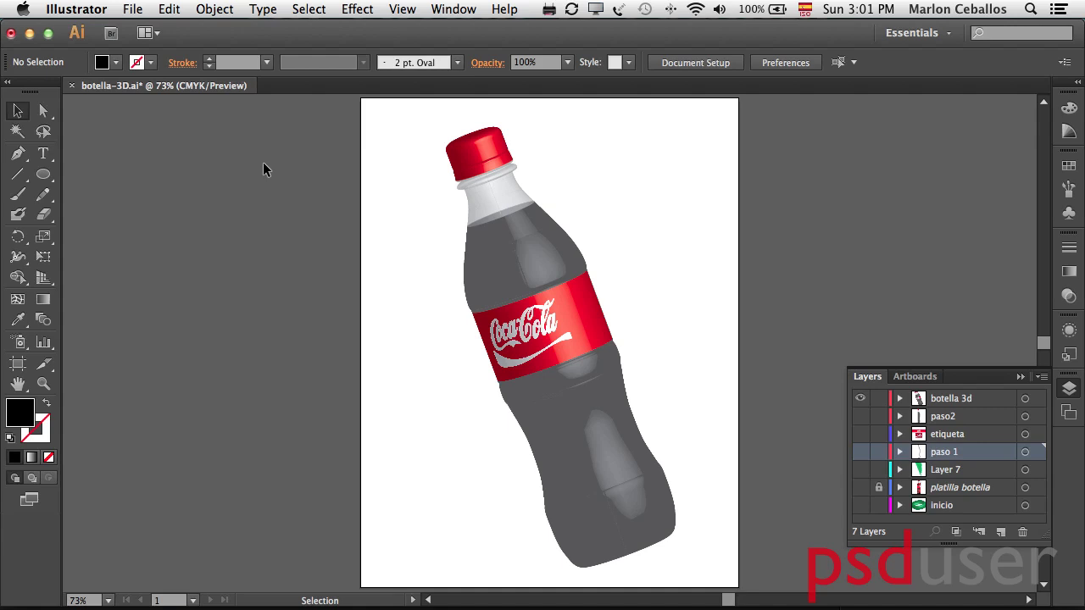
pyautogui.click(860, 400)
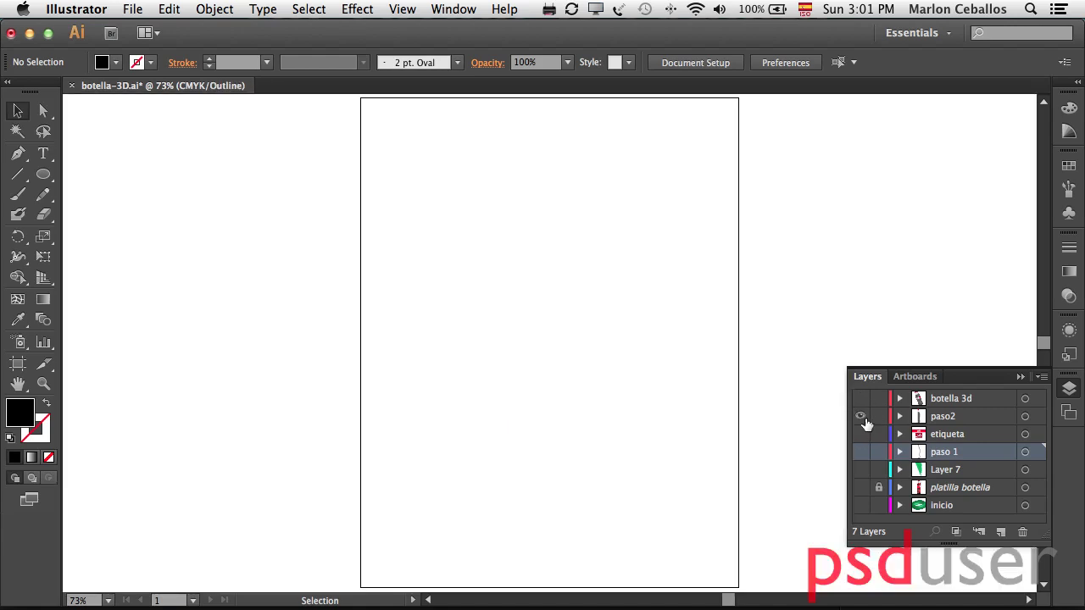
pyautogui.click(861, 416)
pyautogui.click(861, 416)
pyautogui.click(861, 451)
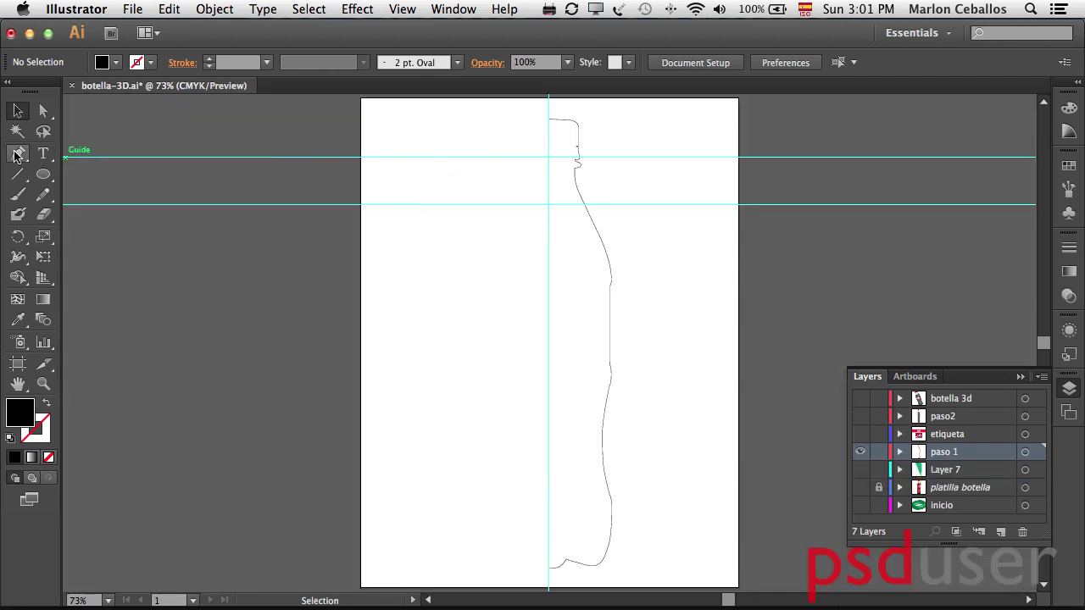
# - Draw a straight horizontal line with the Pen tool along the upper guide, across the base of the cap, at about Y 33.8 mm
pyautogui.click(579, 123)
pyautogui.press('a')
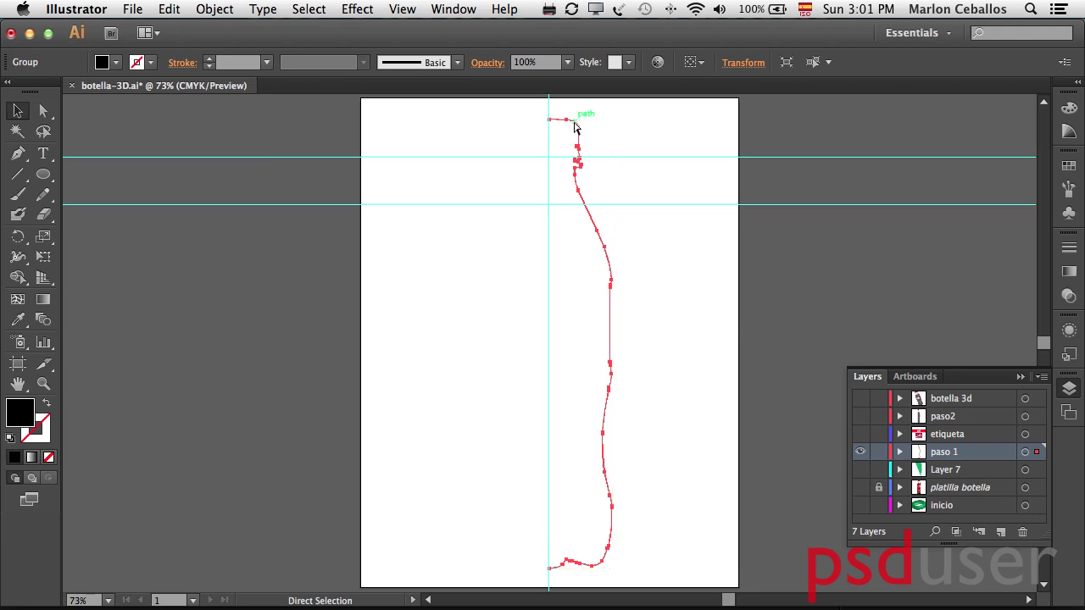
pyautogui.press('v')
pyautogui.press('p')
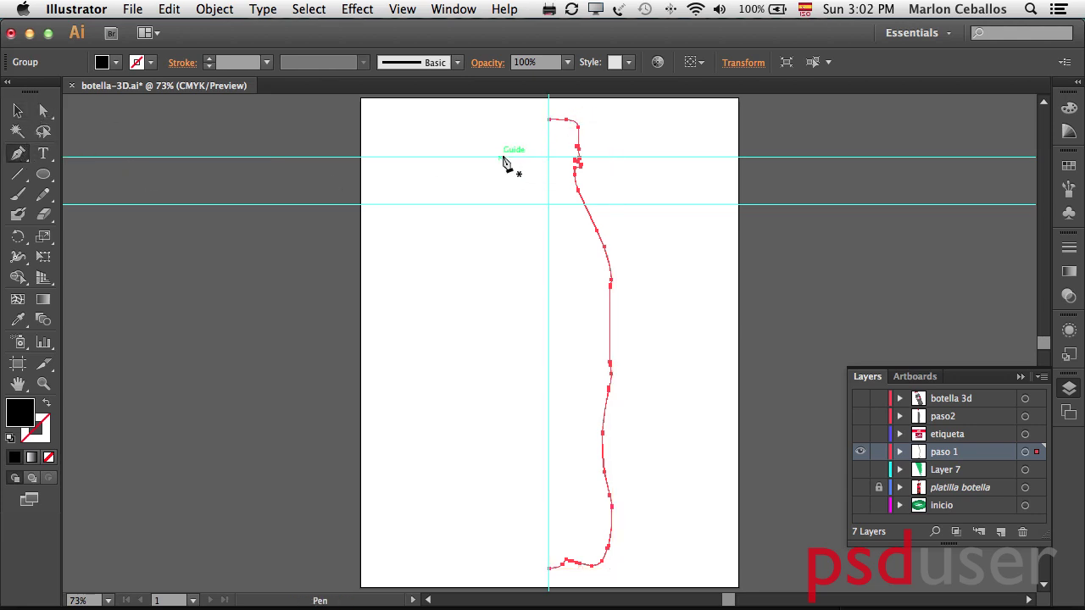
pyautogui.click(499, 158)
pyautogui.click(612, 158)
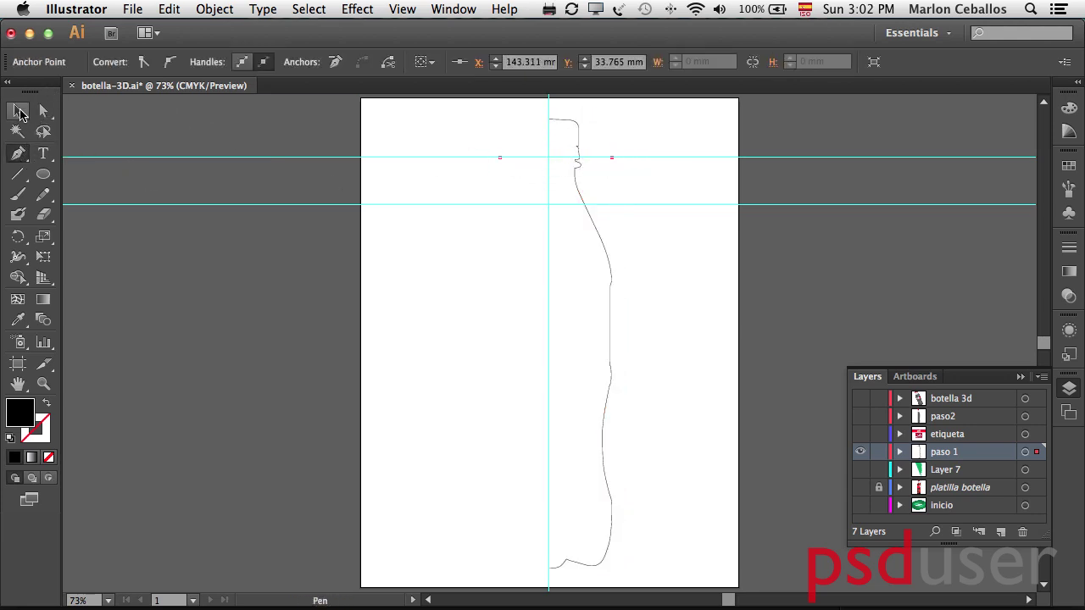
pyautogui.click(17, 111)
# - Hide the guides and duplicate the horizontal cutting line downward so the copy crosses the lower neck of the profile
pyautogui.click(410, 10)
pyautogui.moveTo(469, 480)
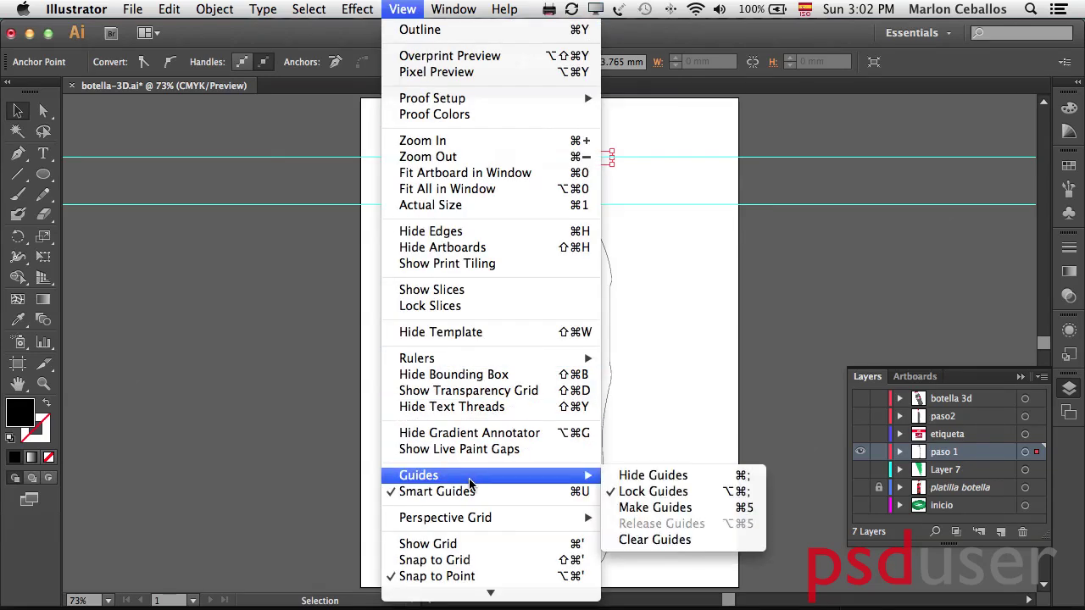
pyautogui.click(671, 507)
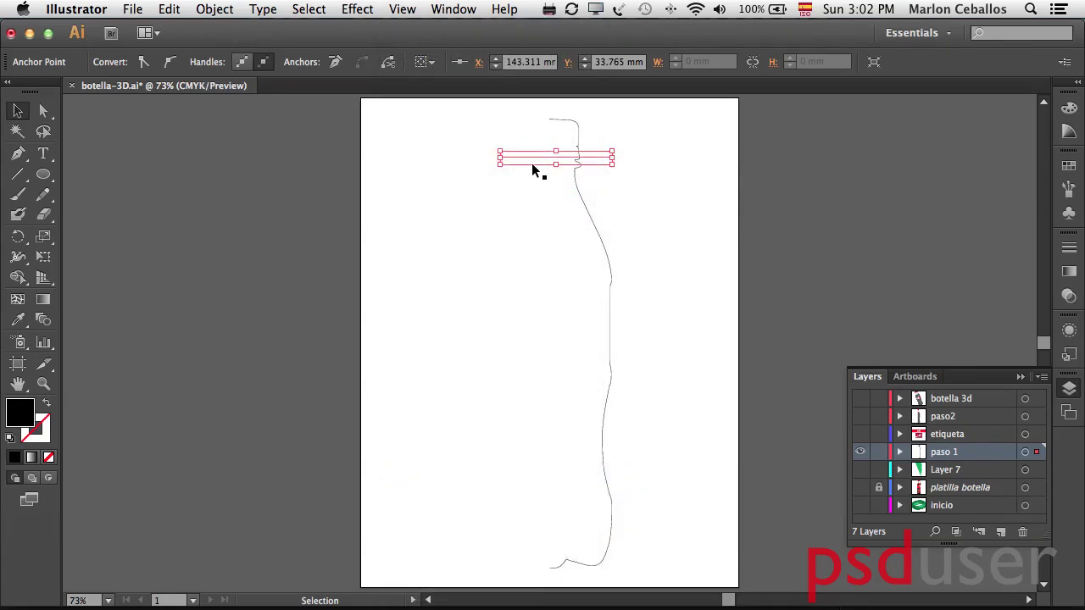
pyautogui.moveTo(531, 157); pyautogui.dragTo(531, 183)
pyautogui.click(680, 172)
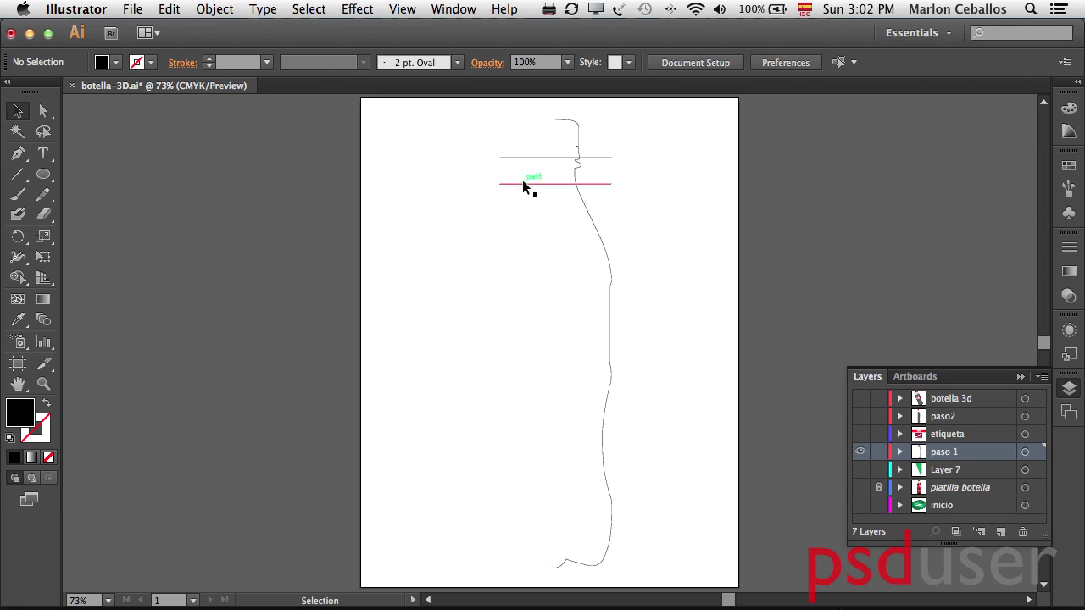
pyautogui.moveTo(528, 183); pyautogui.dragTo(533, 196)
# - Select the profile with both cutting lines and split it using the Divide operation of Pathfinder
pyautogui.moveTo(464, 129); pyautogui.dragTo(649, 321)
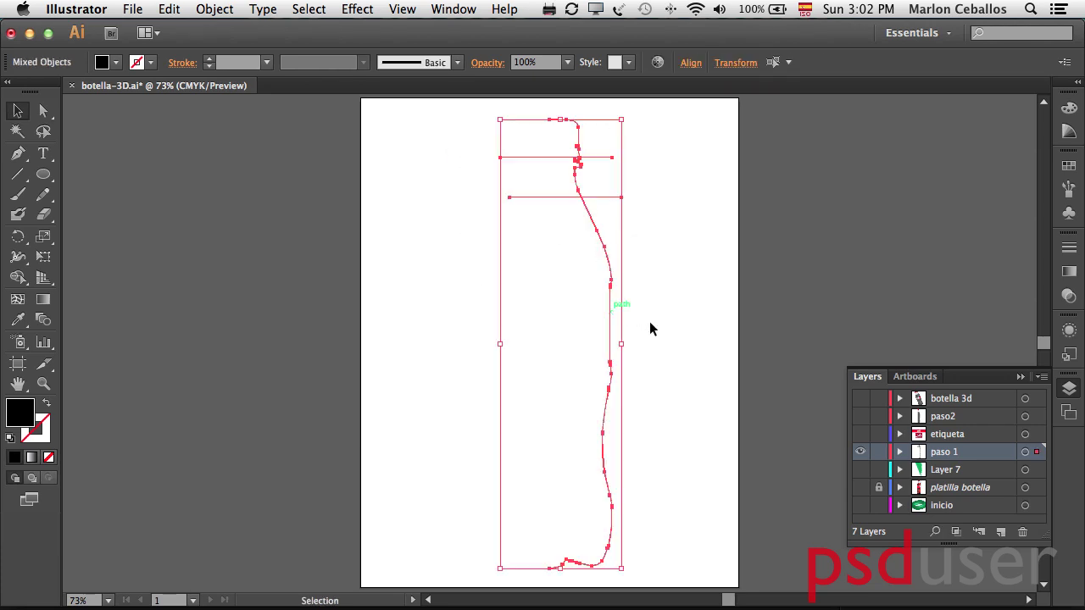
pyautogui.click(455, 9)
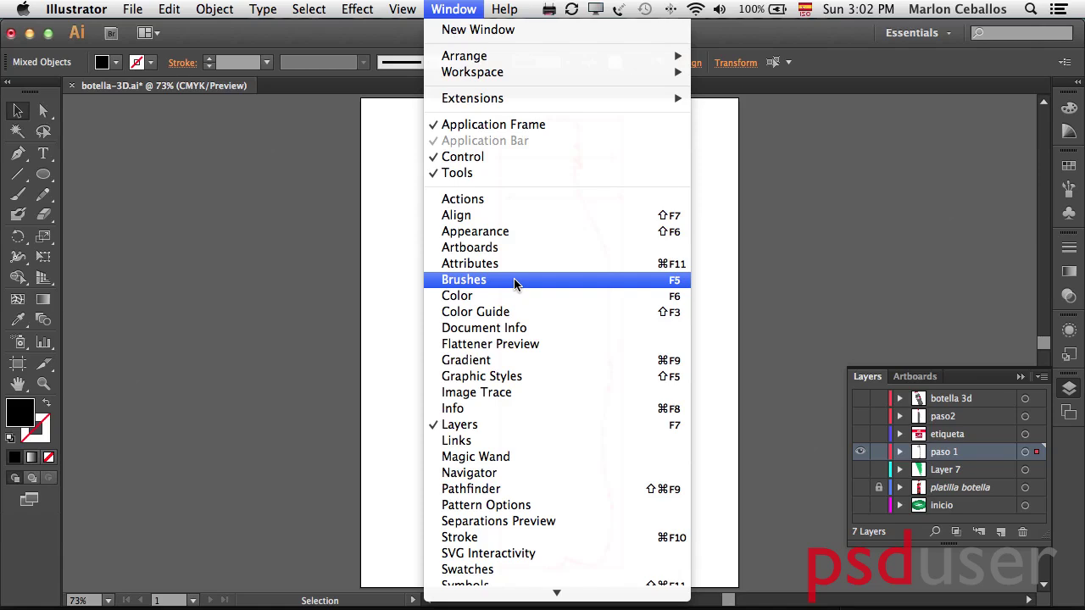
pyautogui.click(484, 489)
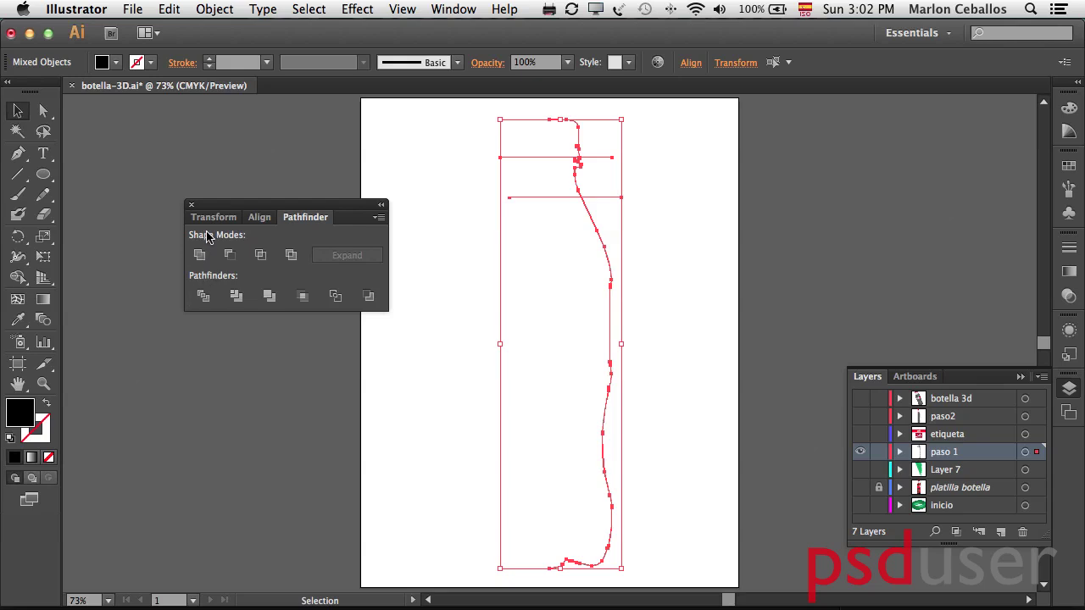
pyautogui.click(208, 297)
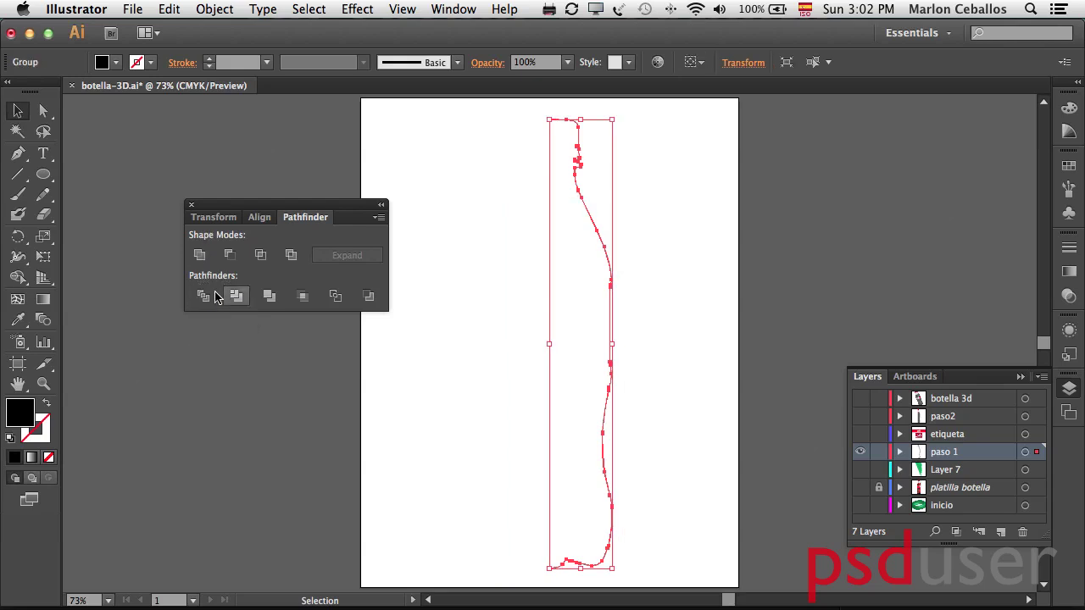
# - Move the cap and neck segments away from the body profile using the Group Selection tool
pyautogui.click(279, 135)
pyautogui.moveTo(44, 112); pyautogui.dragTo(89, 131)
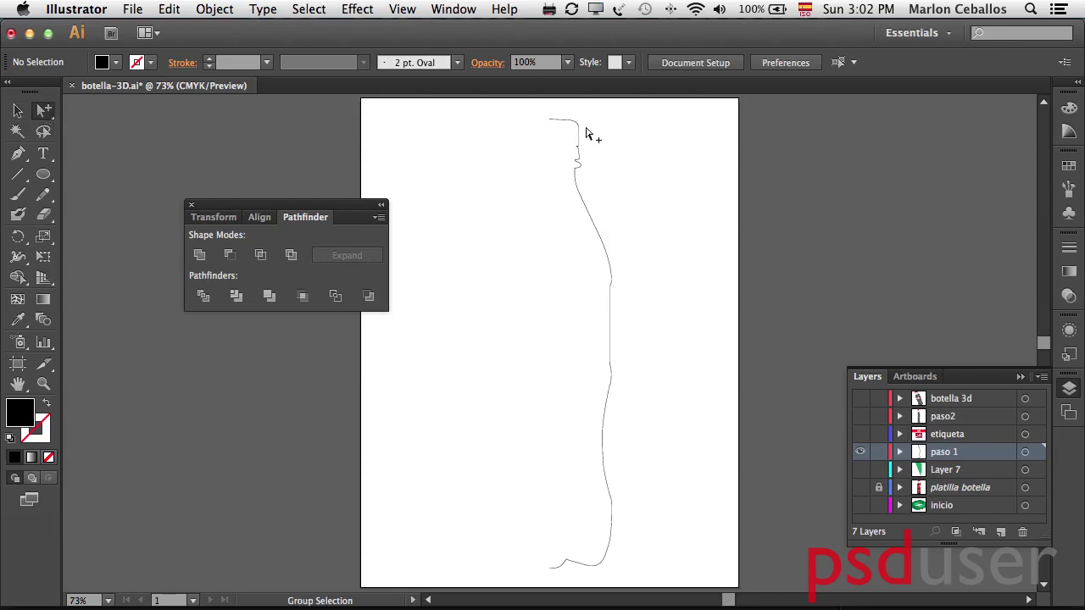
pyautogui.moveTo(578, 126); pyautogui.dragTo(536, 119)
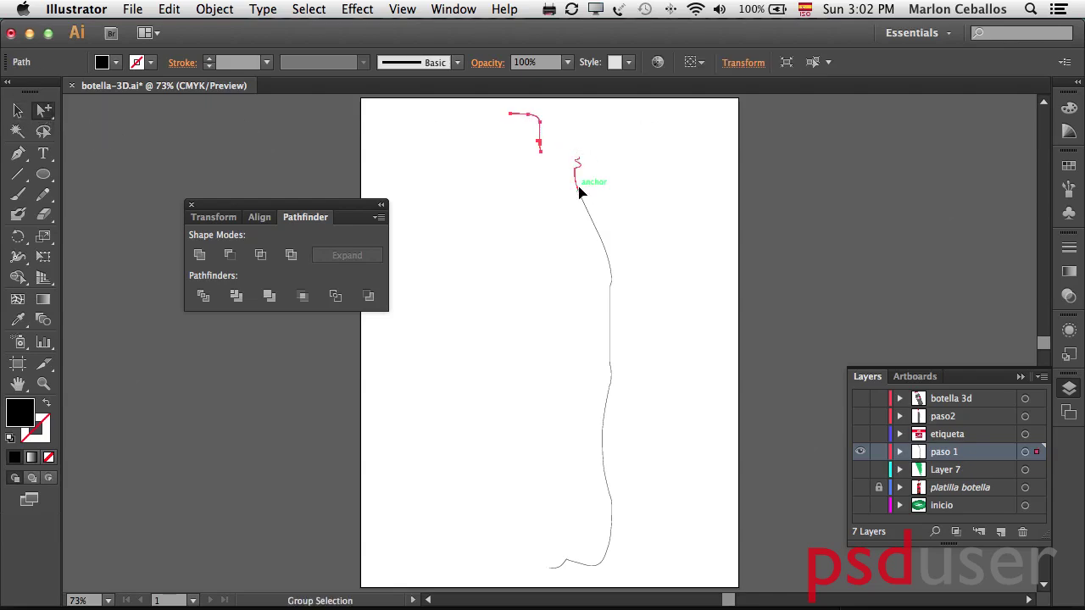
pyautogui.moveTo(579, 191); pyautogui.dragTo(620, 184)
# - Draw a straight horizontal line with the Pen tool across the cap segment's open base, from below its top start point to its lower end
pyautogui.press('super+space')
pyautogui.moveTo(482, 103); pyautogui.dragTo(585, 180)
pyautogui.click(18, 153)
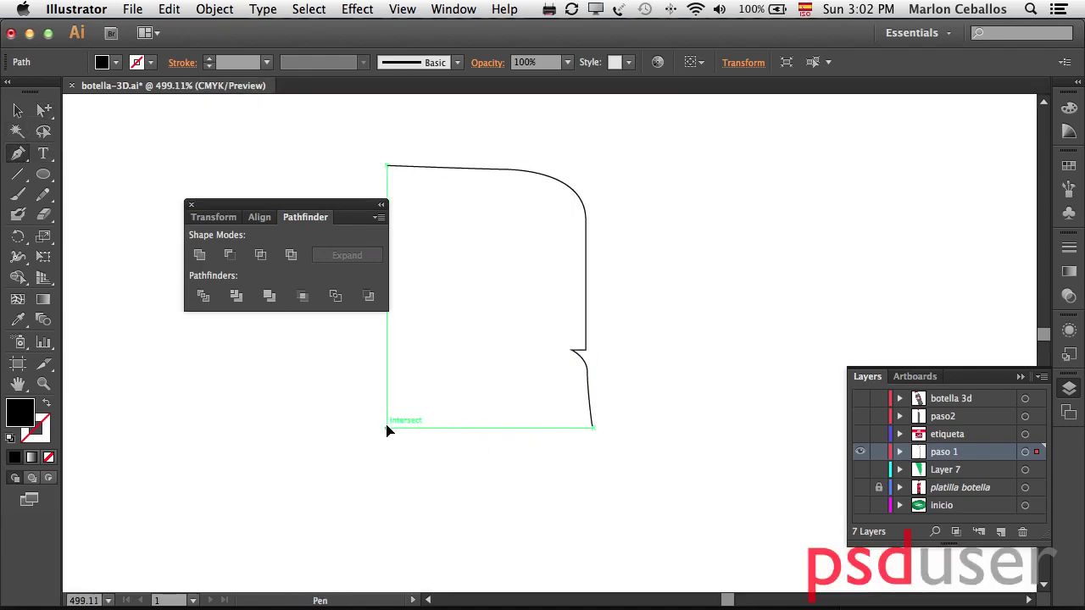
pyautogui.click(387, 428)
pyautogui.click(592, 428)
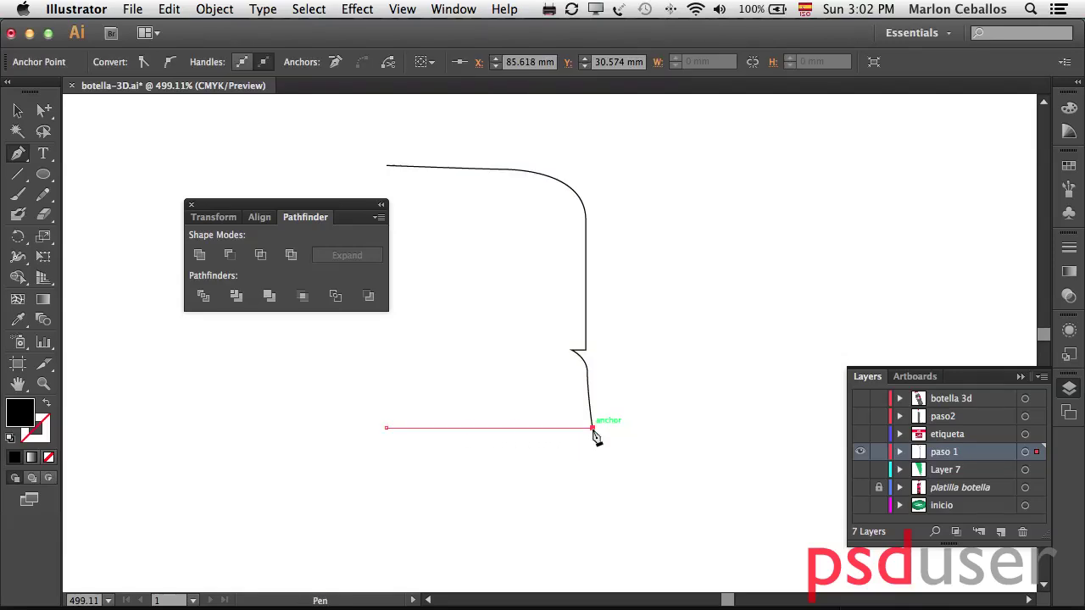
pyautogui.press('v')
pyautogui.click(643, 164)
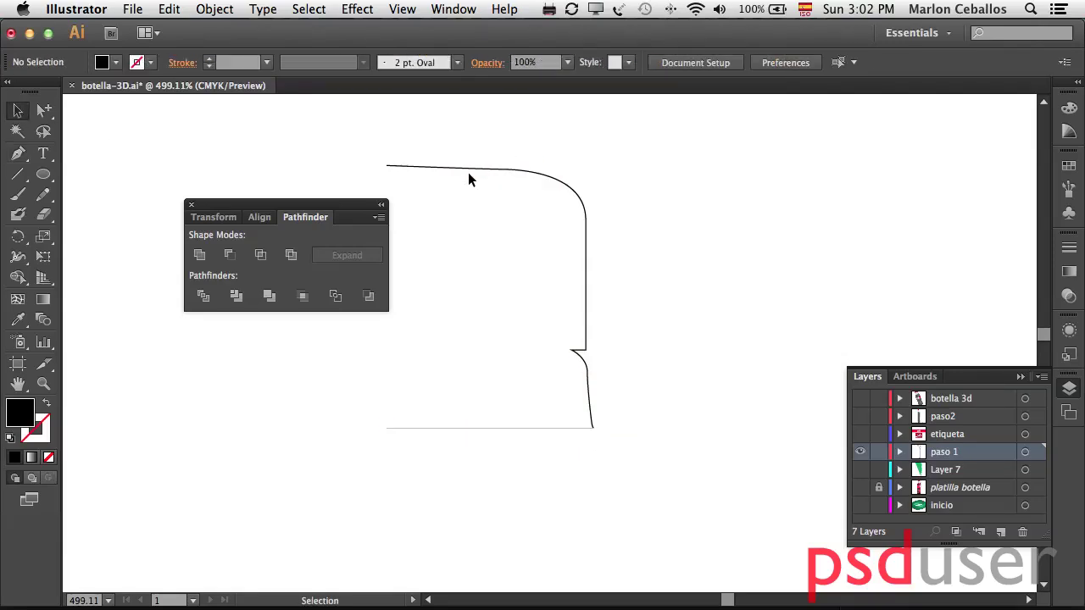
pyautogui.click(550, 428)
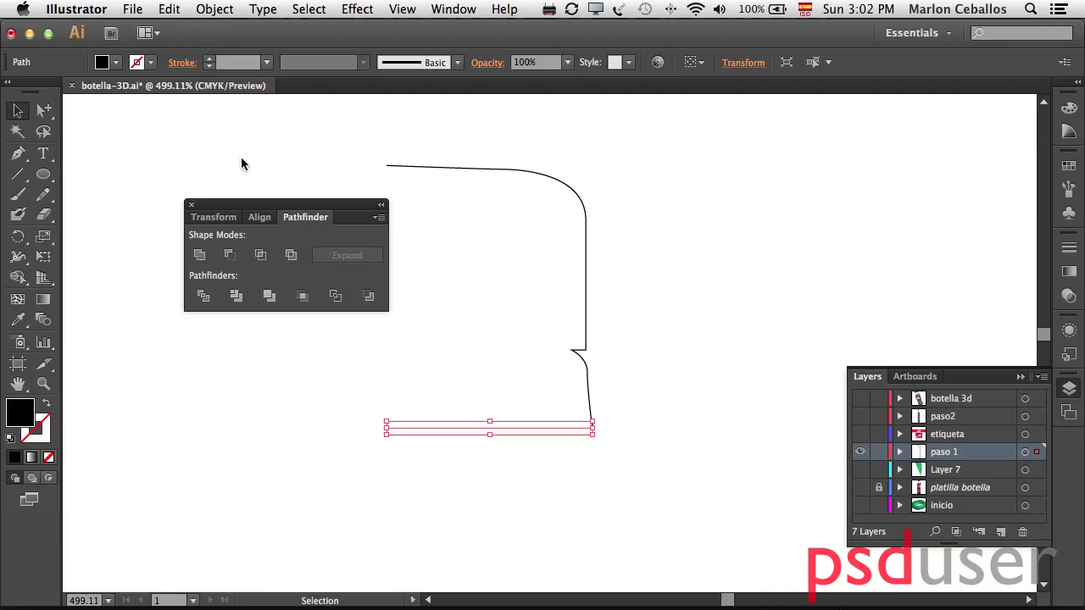
pyautogui.click(689, 366)
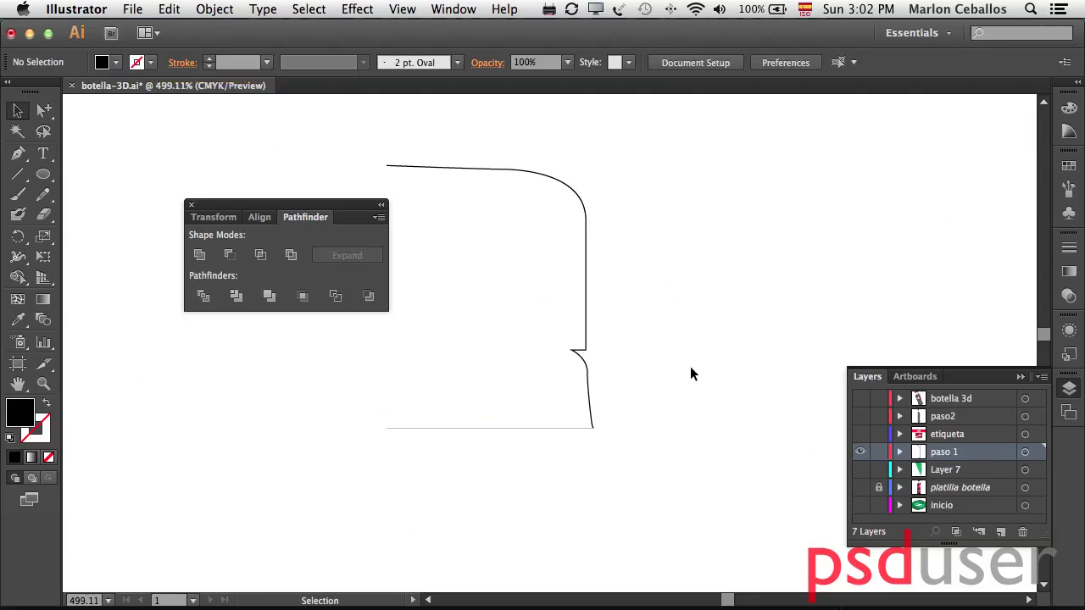
pyautogui.moveTo(351, 205); pyautogui.dragTo(313, 200)
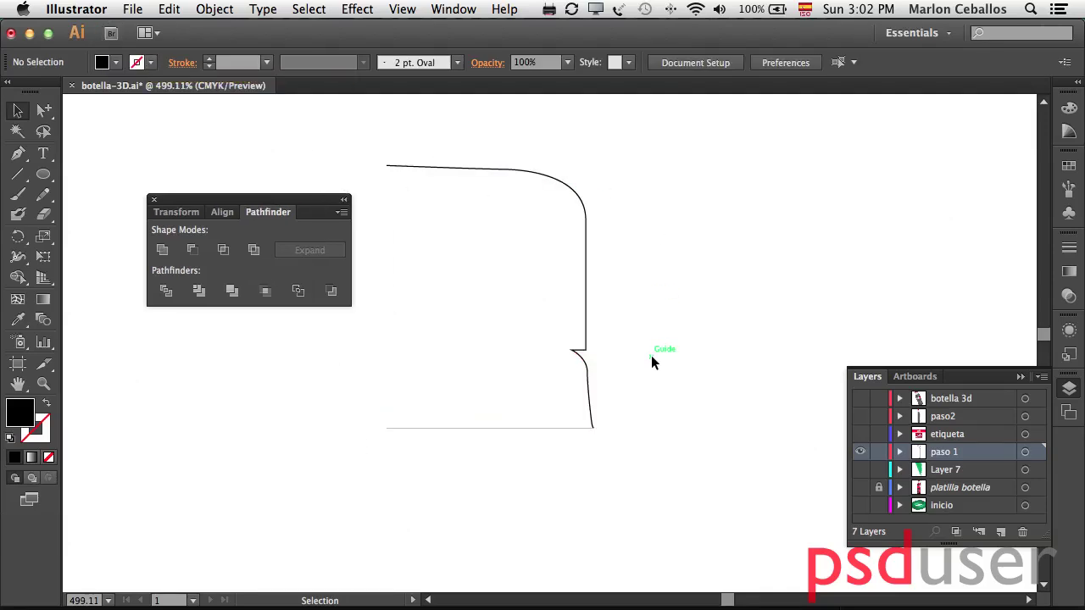
pyautogui.press('super+0')
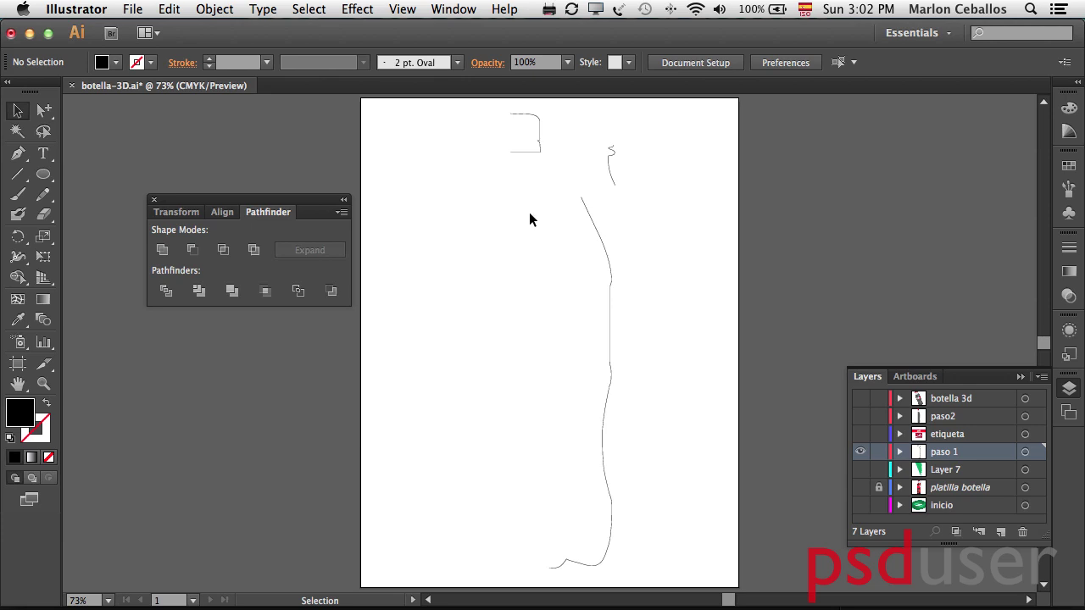
# - Hide the paso 1 layer, show the paso2 layer, and switch to Outline view
pyautogui.click(860, 455)
pyautogui.click(861, 416)
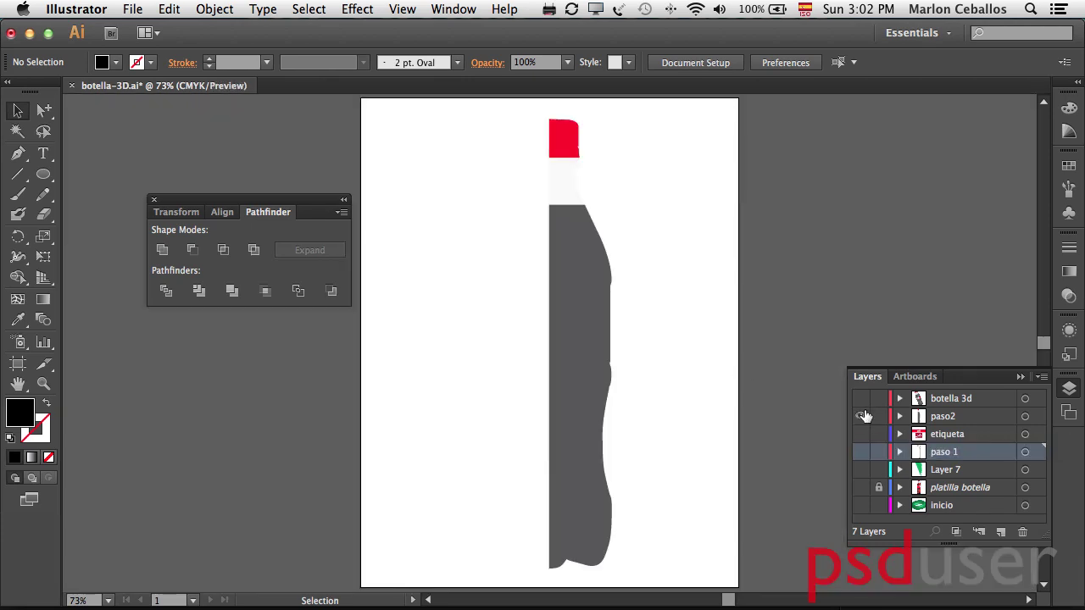
pyautogui.press('super+y')
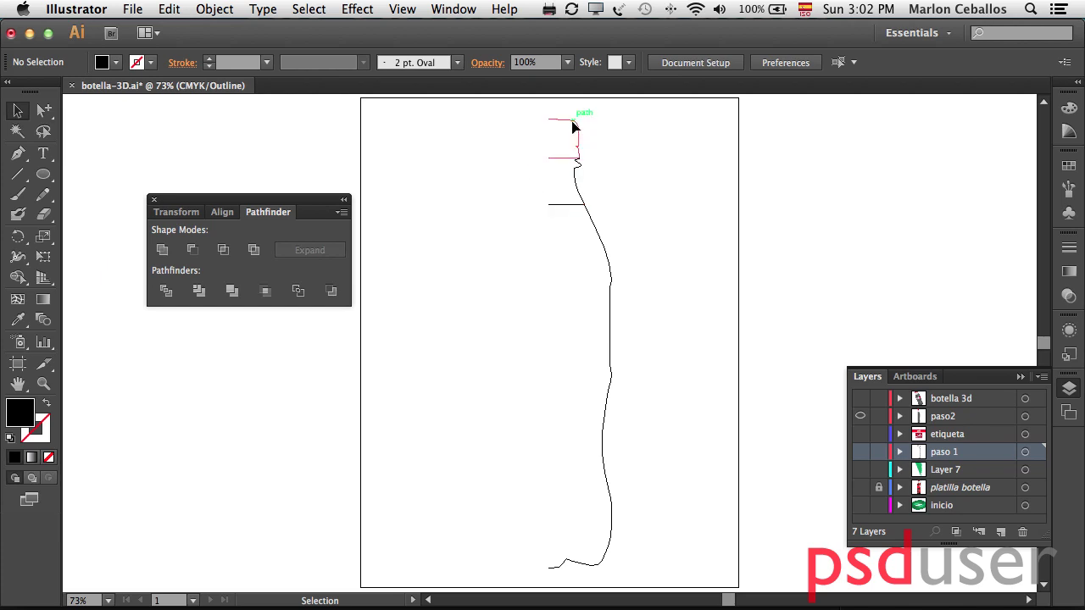
# - Move the cap, neck and body shapes of the paso2 layer apart from one another
pyautogui.moveTo(572, 127); pyautogui.dragTo(613, 126)
pyautogui.moveTo(578, 177); pyautogui.dragTo(662, 200)
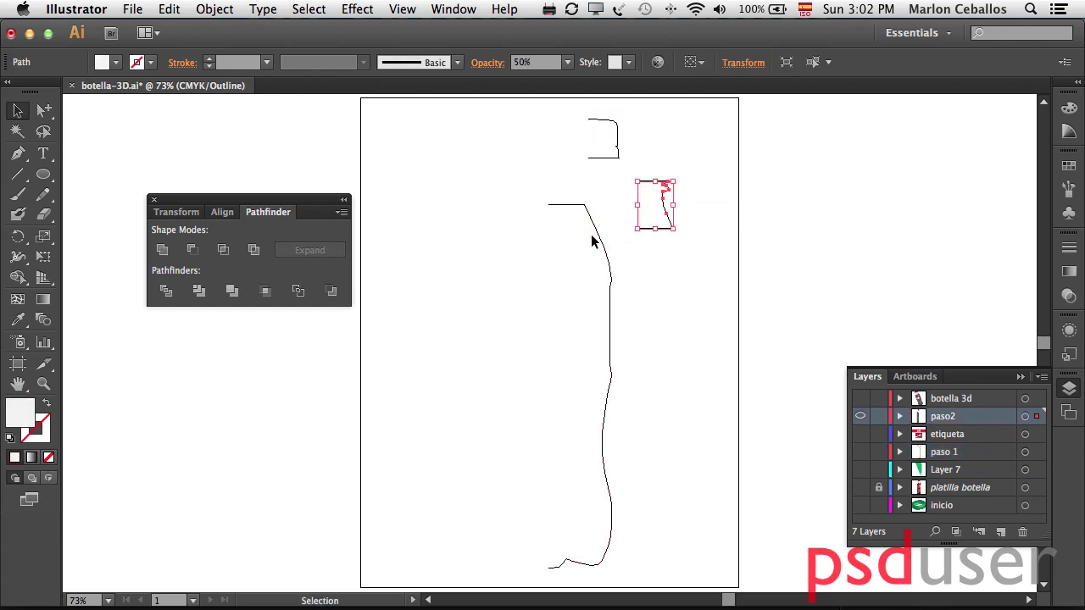
pyautogui.moveTo(592, 242); pyautogui.dragTo(639, 293)
pyautogui.click(750, 230)
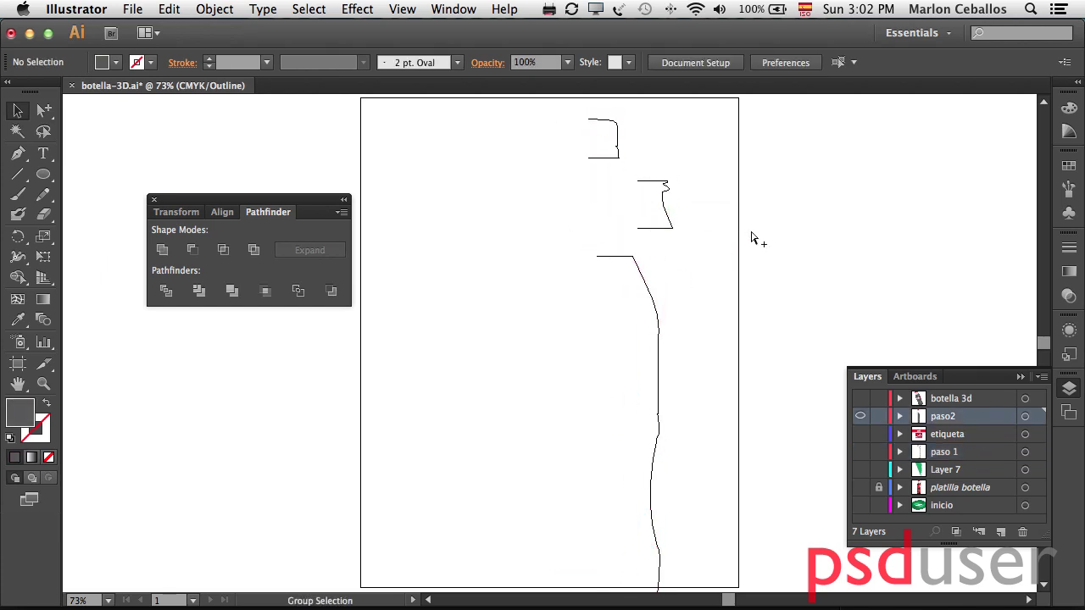
# - Undo the moves of the cap, neck and body shapes and return to Preview mode
pyautogui.hotkey('ctrl', 'z')
pyautogui.hotkey('ctrl', 'z')
pyautogui.hotkey('ctrl', 'z')
pyautogui.hotkey('ctrl', 'z')
pyautogui.hotkey('ctrl', 'z')
pyautogui.hotkey('ctrl', 'z')
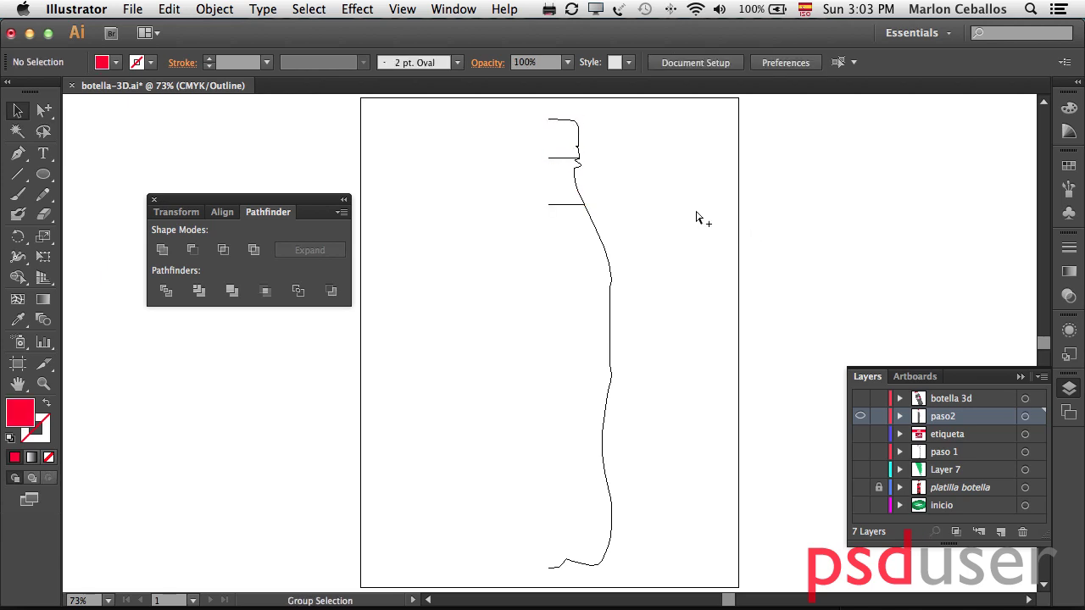
pyautogui.hotkey('ctrl', 'y')
# - Select the cap, neck and body shapes in turn to examine their fill and opacity
pyautogui.click(566, 136)
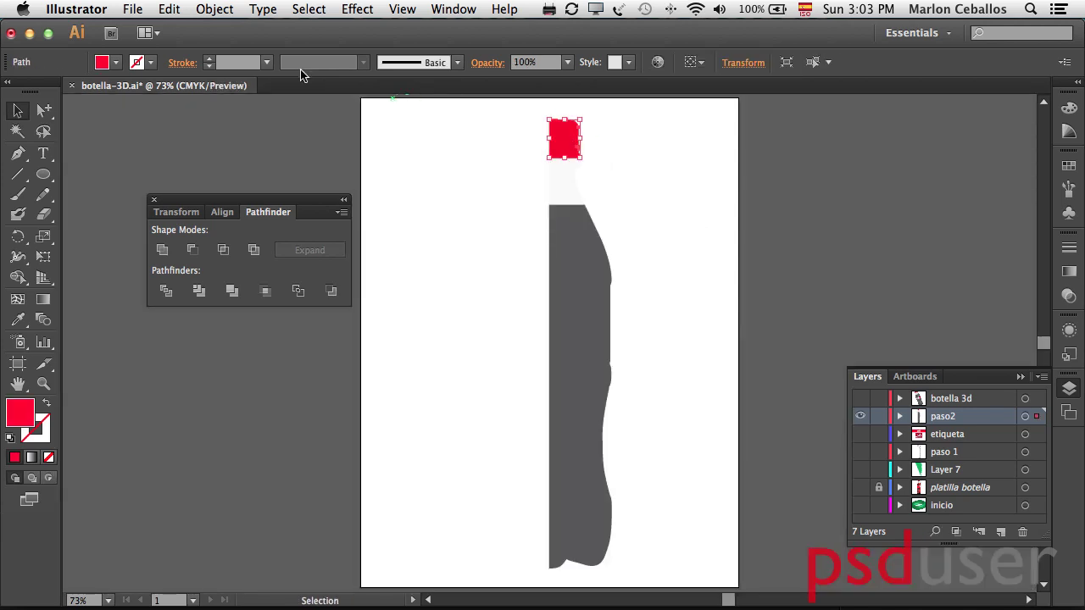
pyautogui.click(571, 191)
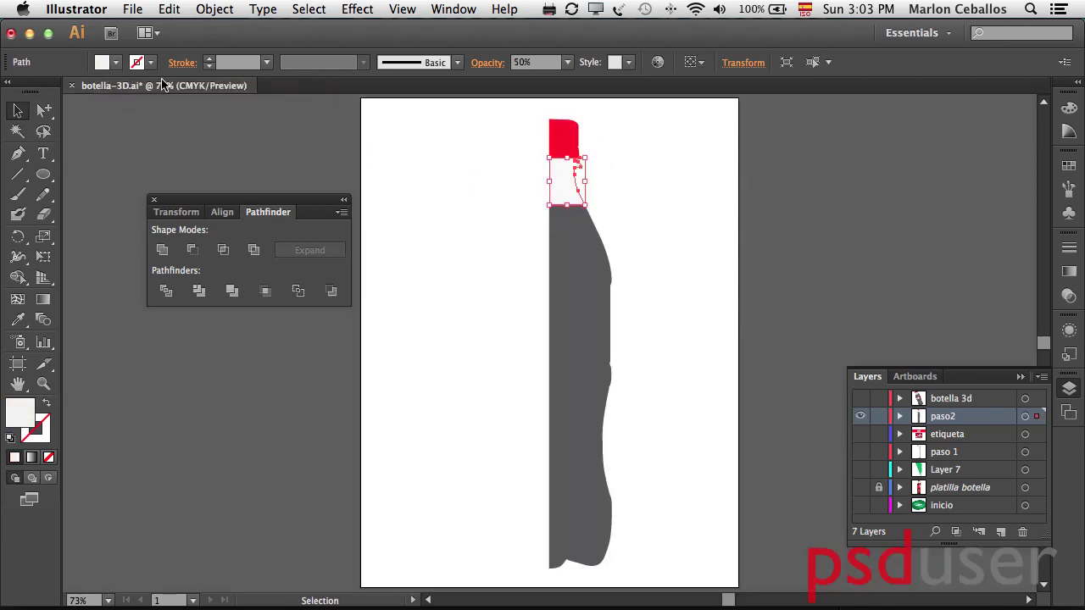
pyautogui.click(584, 257)
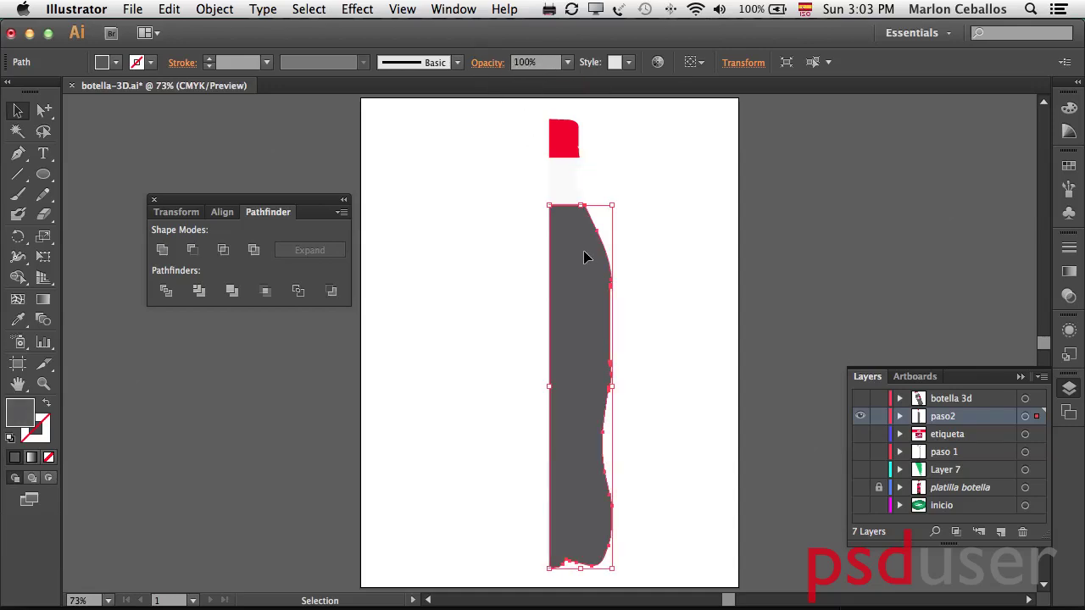
pyautogui.click(476, 148)
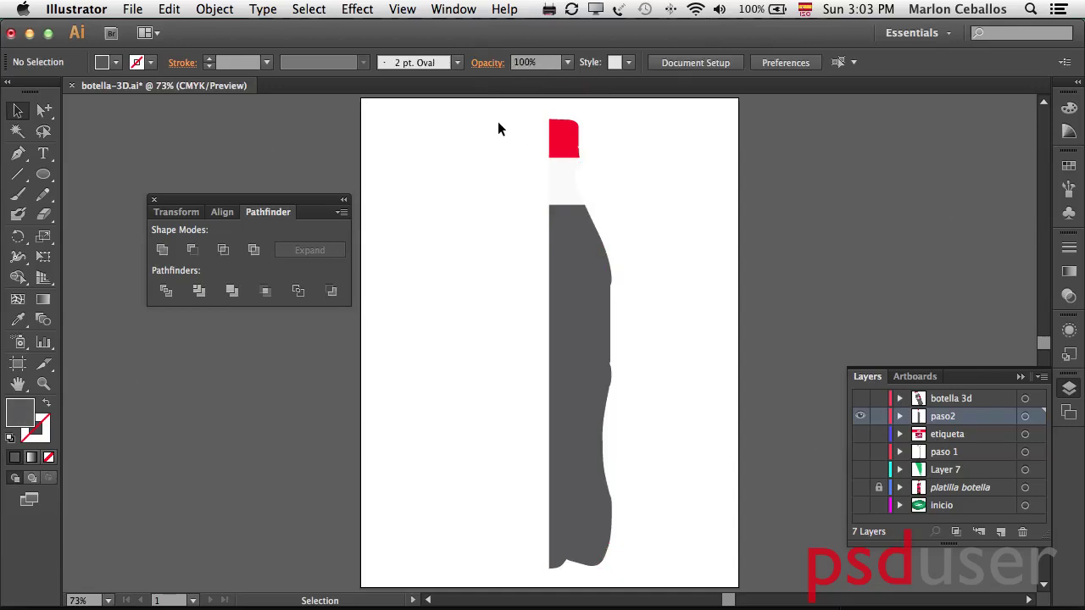
# - Select the cap, neck and body shapes of the half profile together and clear the workspace around them
pyautogui.moveTo(498, 123); pyautogui.dragTo(653, 521)
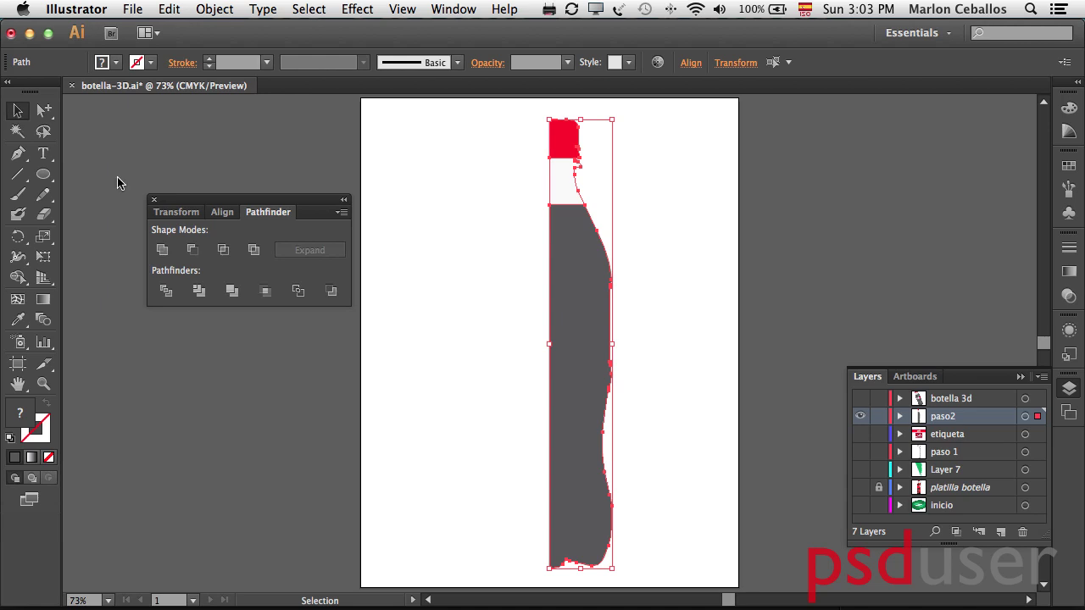
pyautogui.click(153, 199)
pyautogui.click(1069, 389)
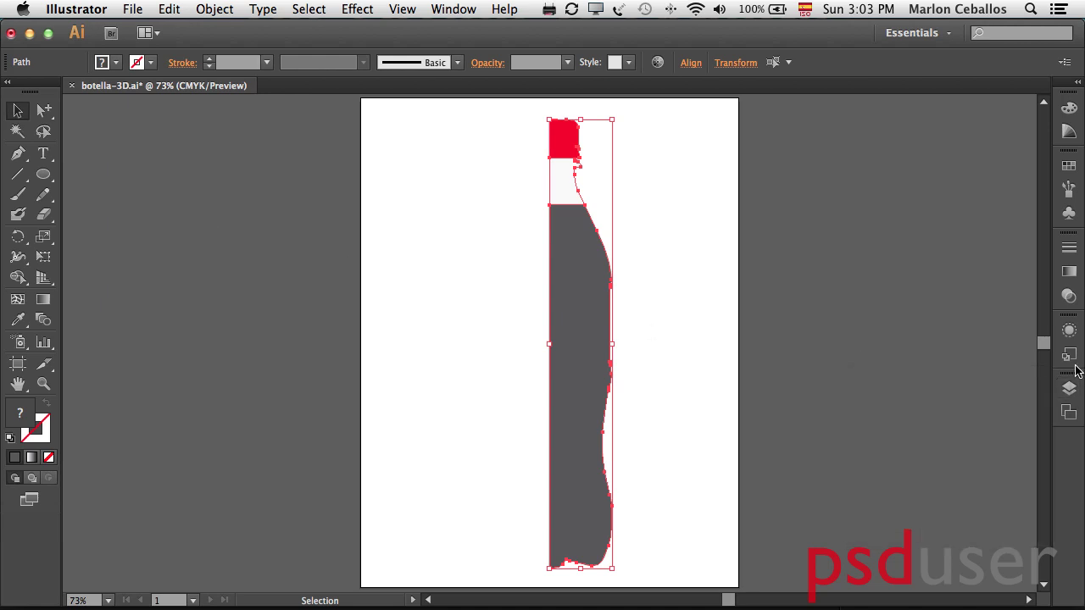
# - Try a previewed 3D Revolve effect with custom rotations on the ungrouped cap, neck and body shapes
pyautogui.click(357, 8)
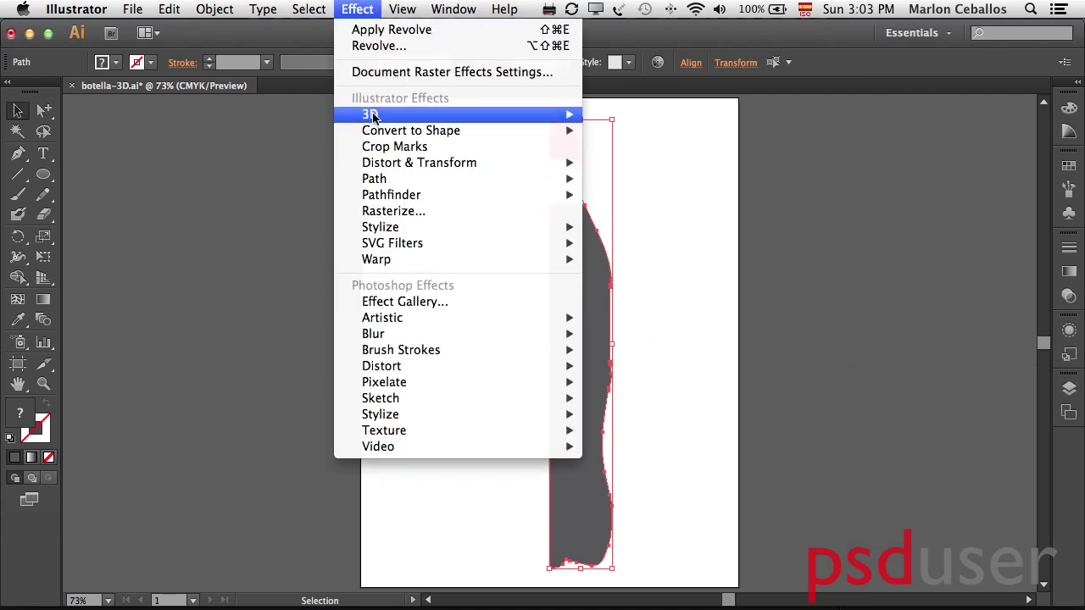
pyautogui.moveTo(373, 113)
pyautogui.click(646, 131)
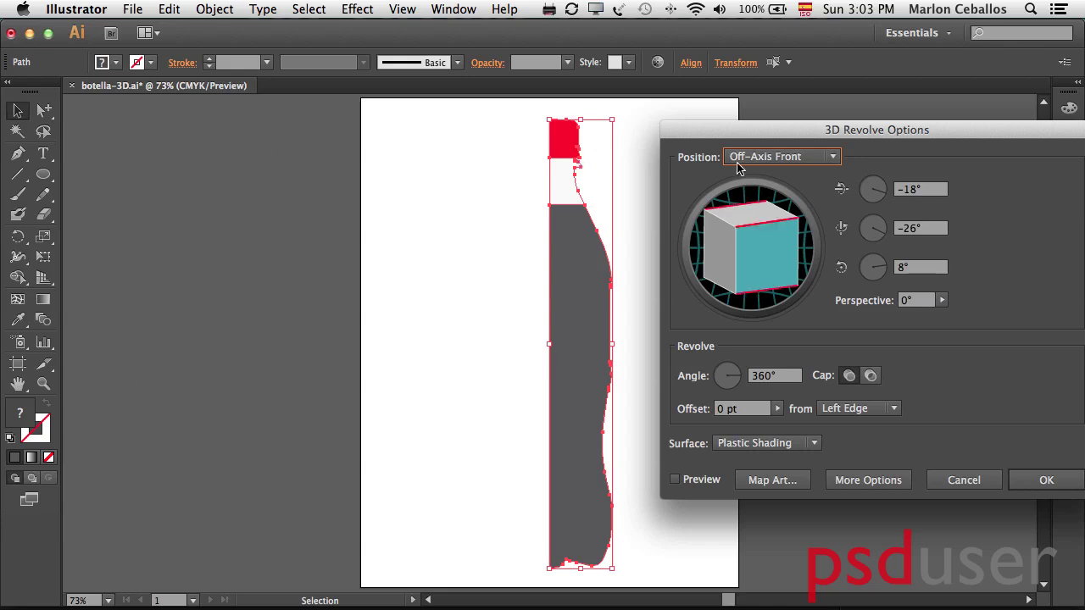
pyautogui.click(700, 480)
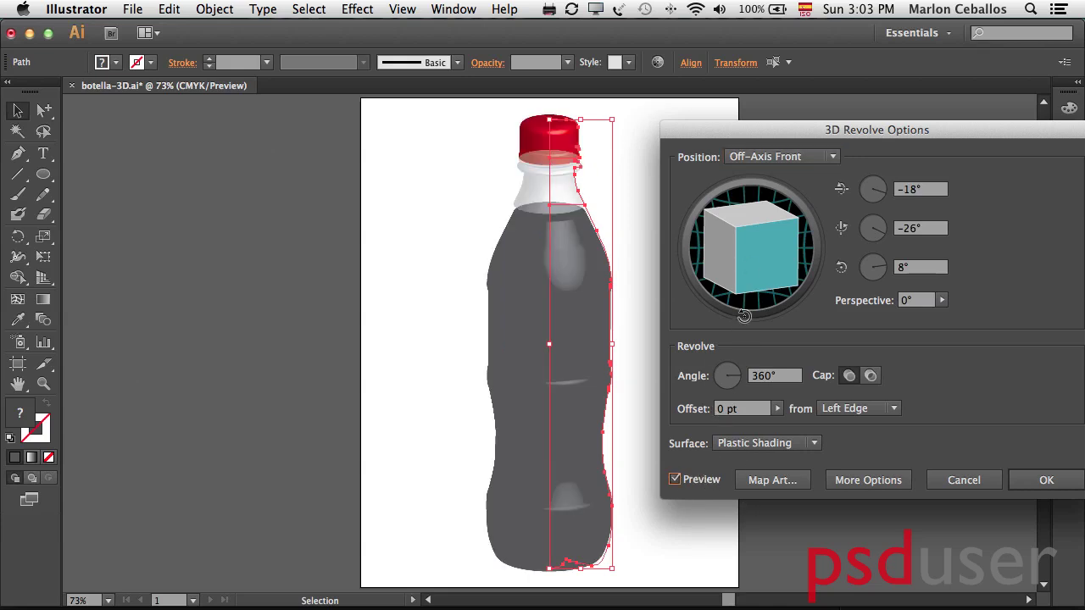
pyautogui.moveTo(775, 272); pyautogui.dragTo(712, 241)
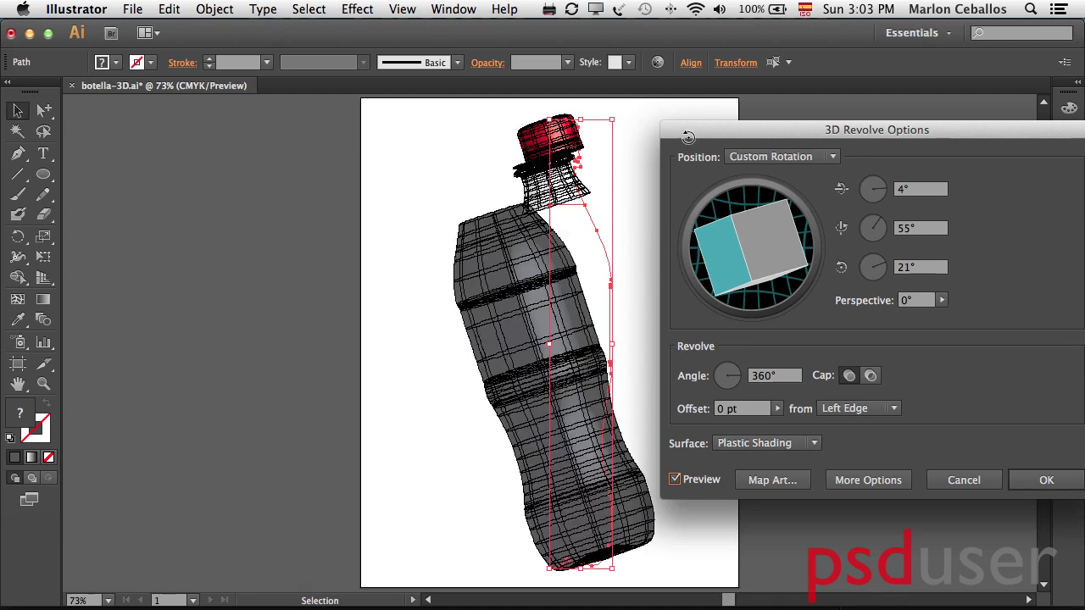
pyautogui.moveTo(745, 196); pyautogui.dragTo(756, 215)
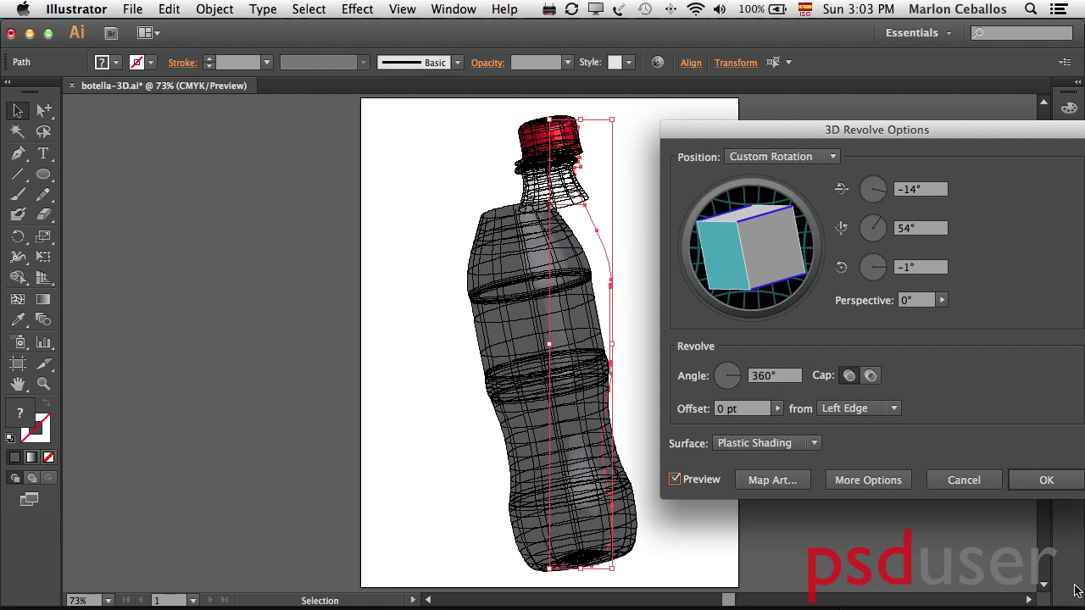
pyautogui.click(983, 479)
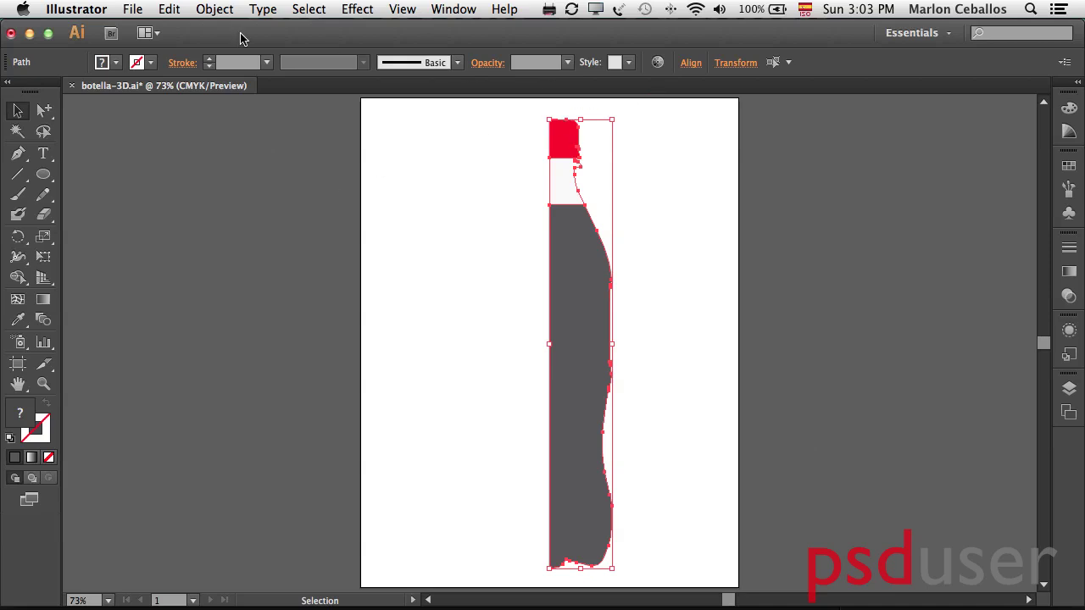
# - Group the cap, neck and body shapes and apply a 3D Revolve effect with a custom rotation of -13°, -5° and 28°
pyautogui.click(215, 9)
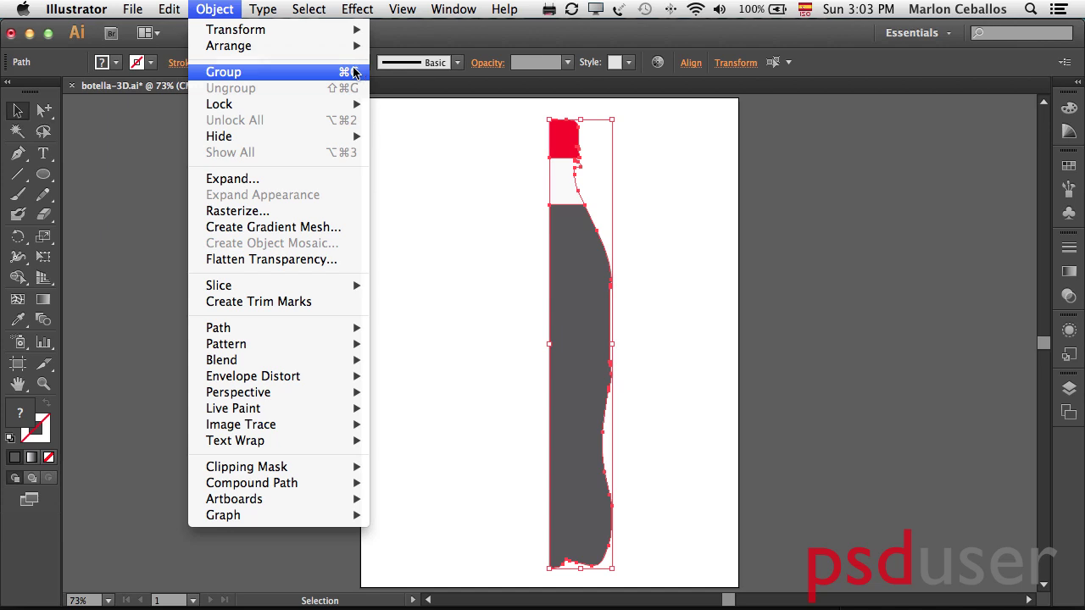
pyautogui.click(227, 74)
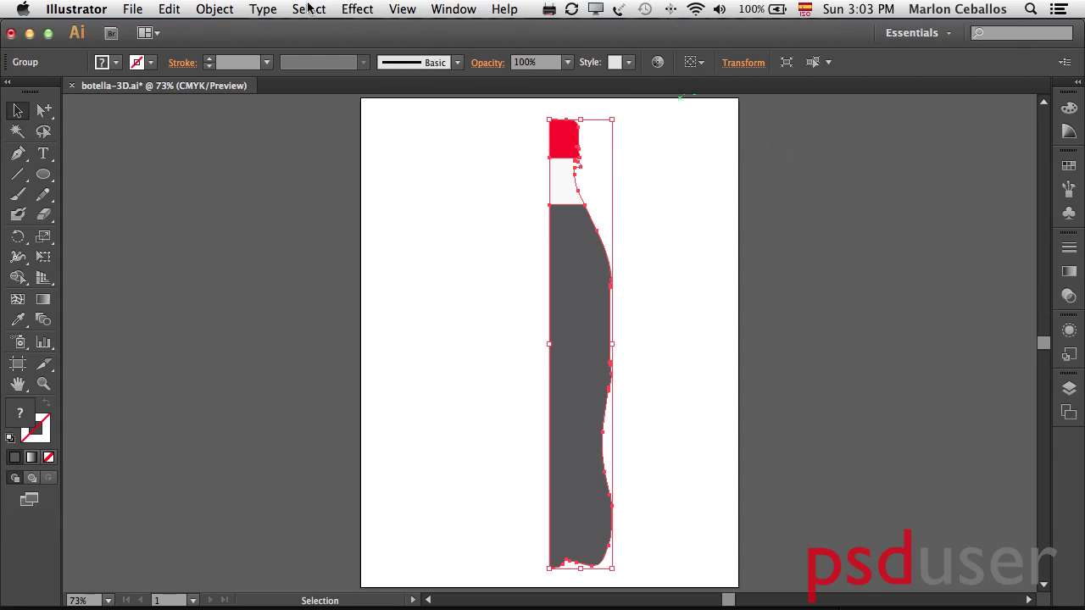
pyautogui.click(355, 10)
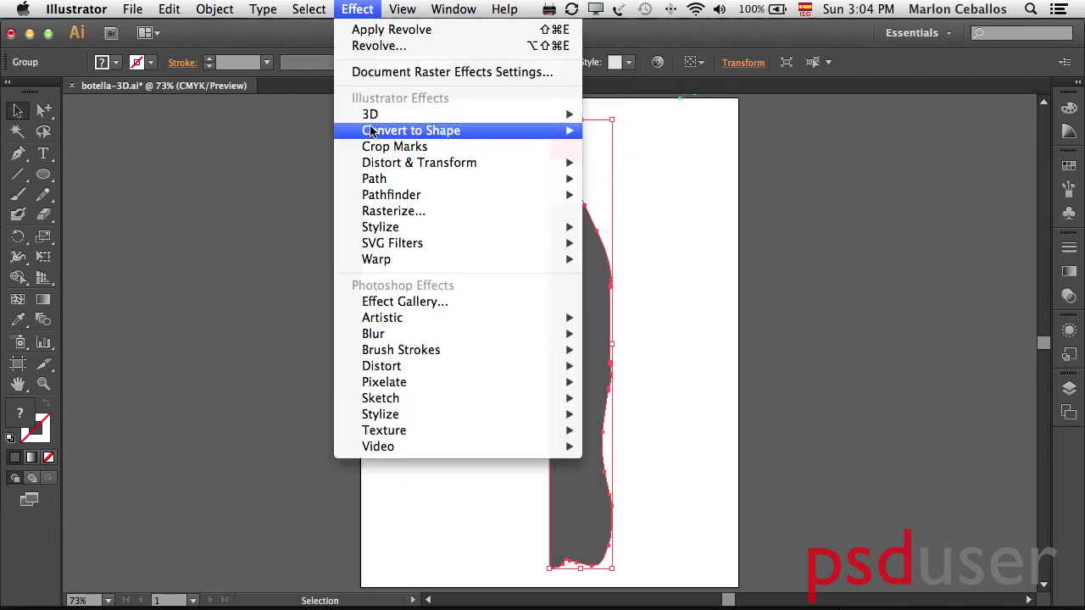
pyautogui.moveTo(373, 115)
pyautogui.click(702, 133)
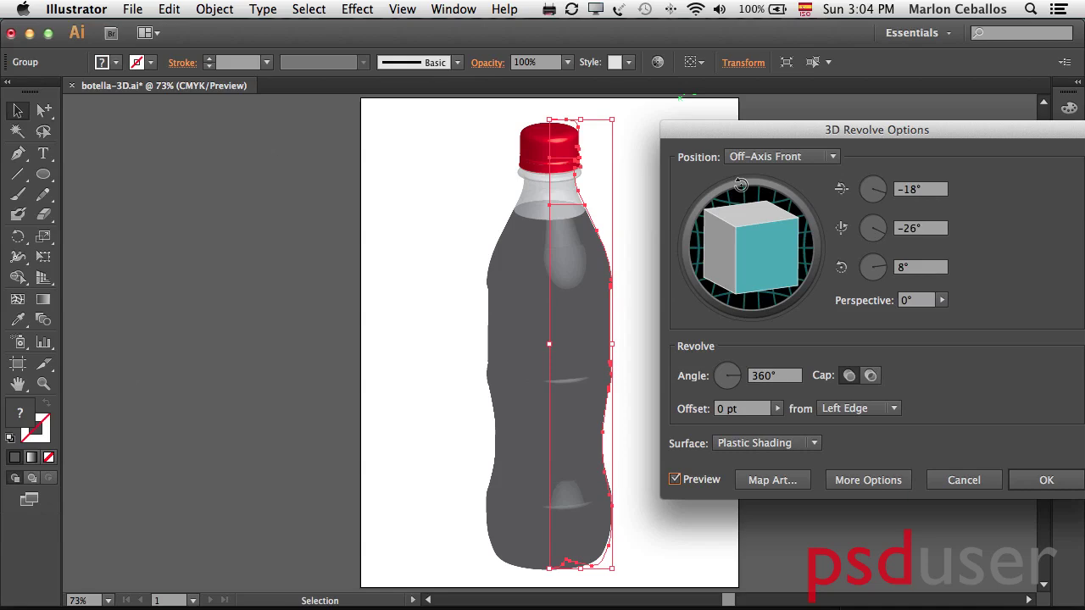
pyautogui.moveTo(739, 184); pyautogui.dragTo(727, 223)
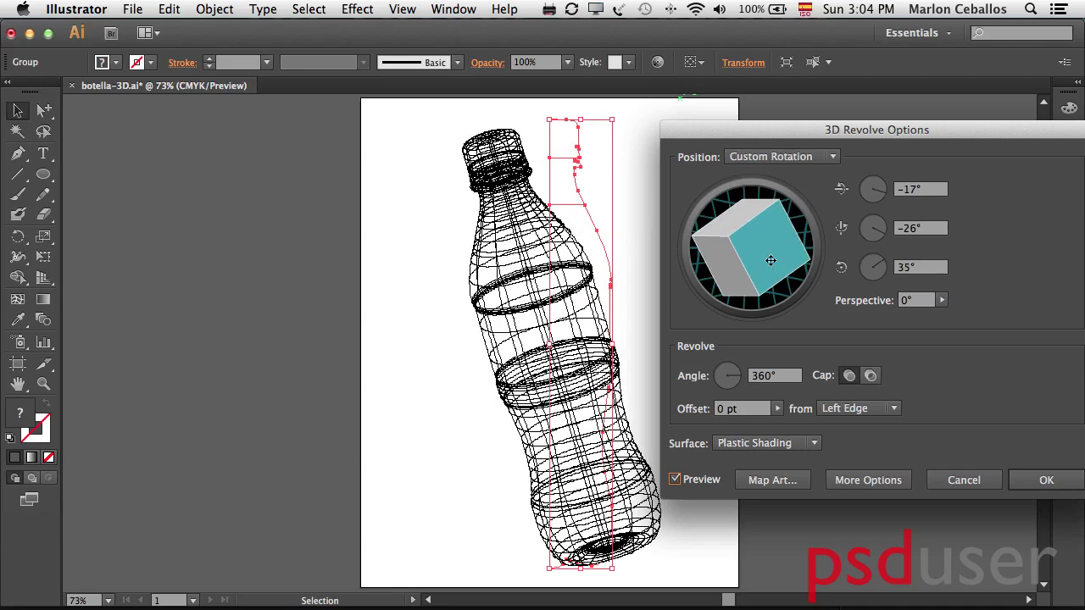
pyautogui.moveTo(767, 261); pyautogui.dragTo(749, 268)
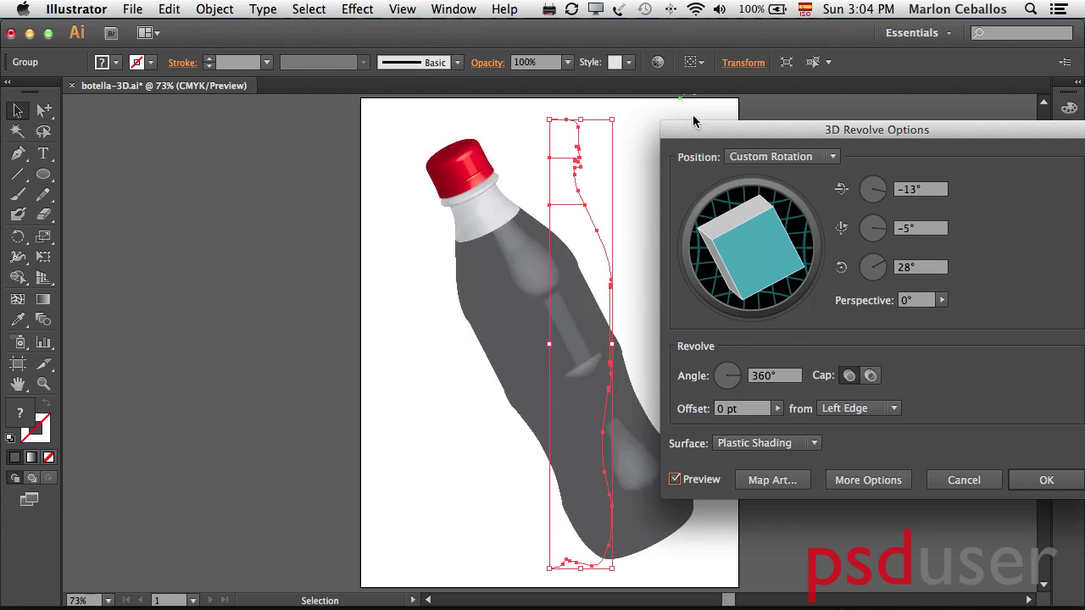
pyautogui.moveTo(693, 123); pyautogui.dragTo(720, 105)
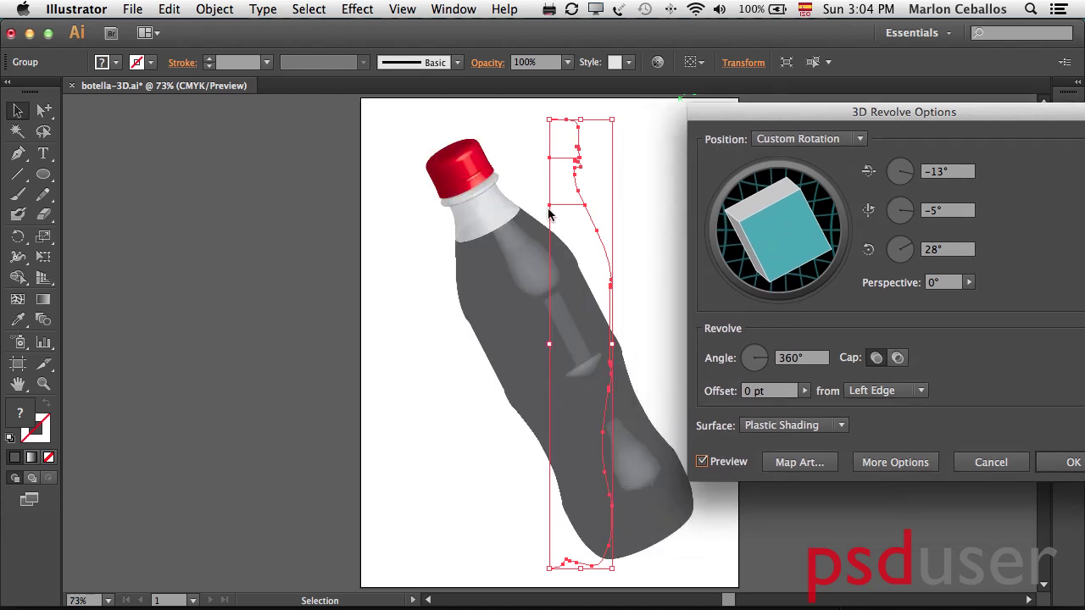
pyautogui.click(1073, 464)
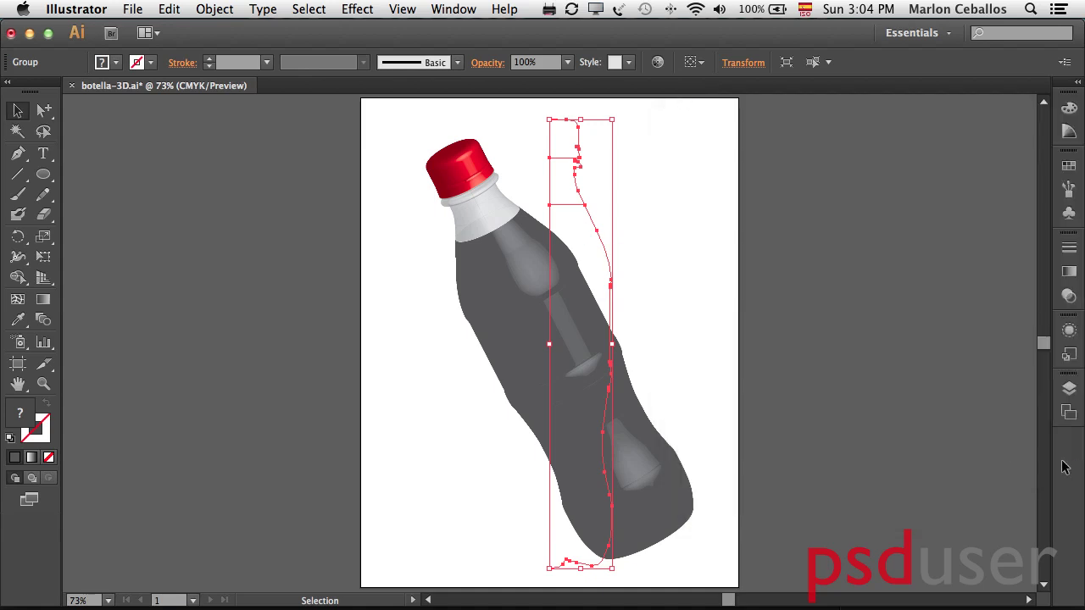
pyautogui.click(383, 218)
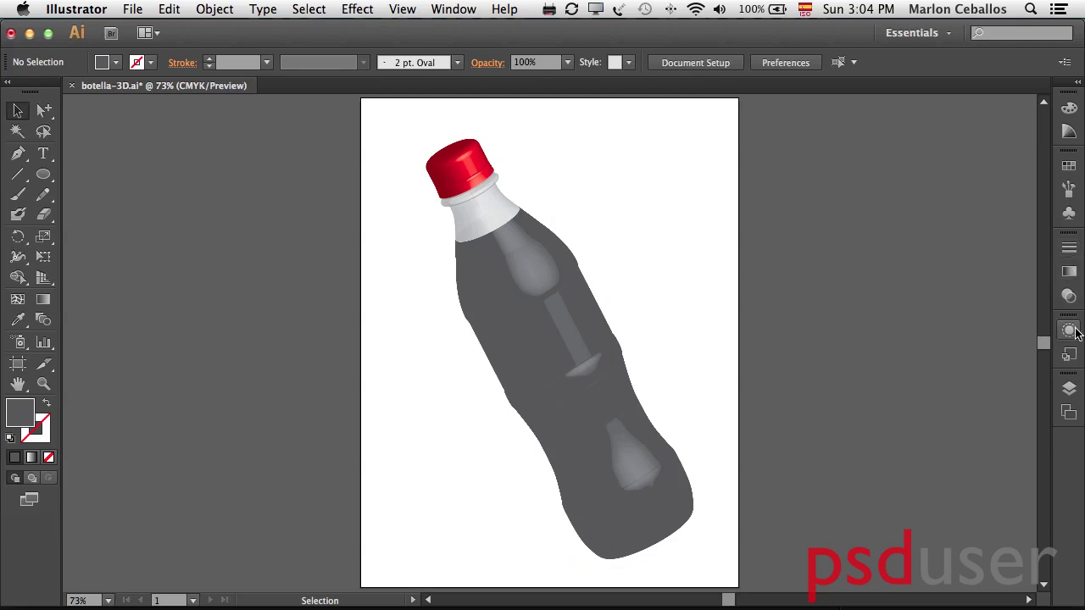
# - Hide the paso2 layer and show the etiqueta layer
pyautogui.click(1070, 396)
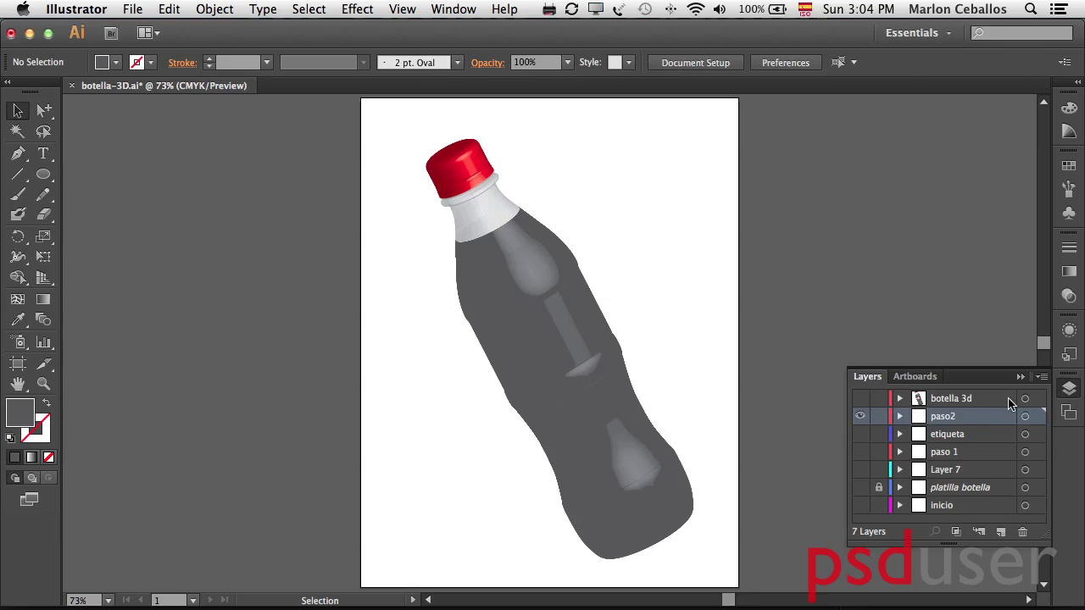
pyautogui.click(860, 425)
pyautogui.click(860, 434)
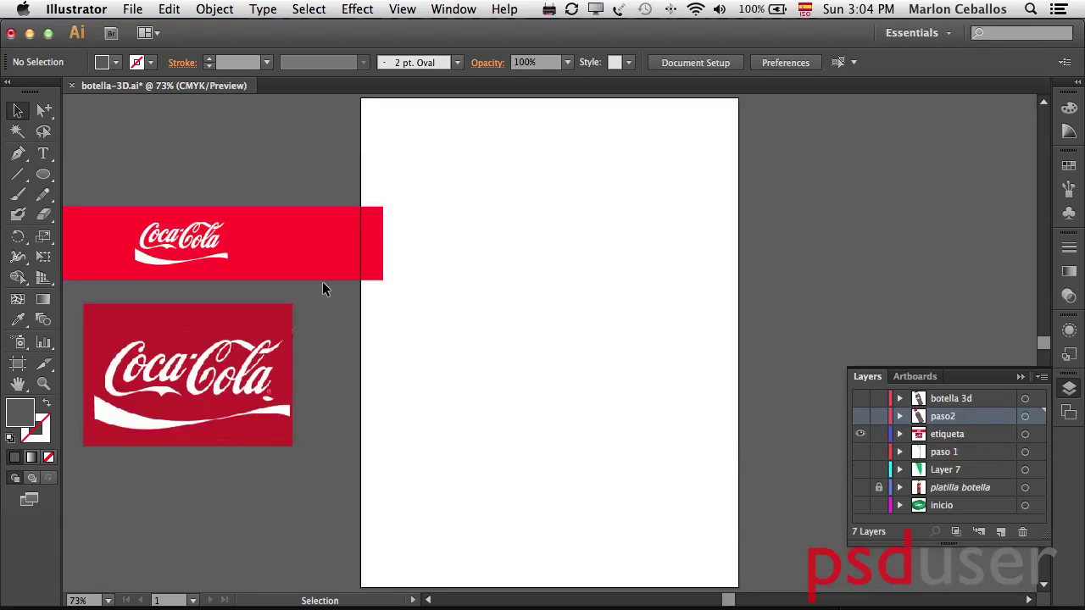
# - Image-trace the embedded Coca-Cola logo picture with the Black and White Logo preset and place it below the red label
pyautogui.moveTo(164, 317); pyautogui.dragTo(512, 217)
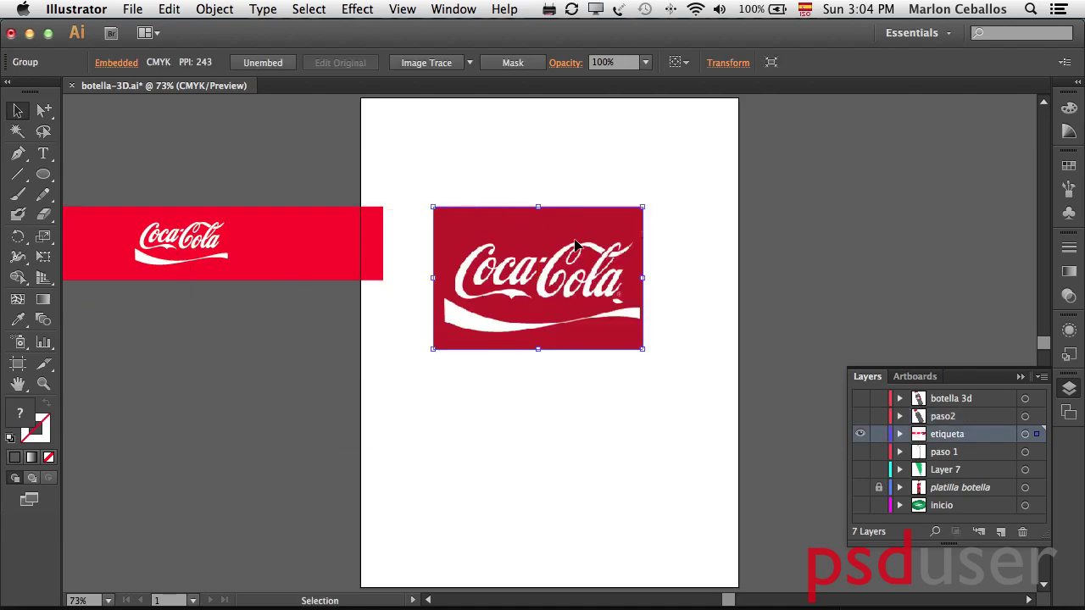
pyautogui.click(440, 67)
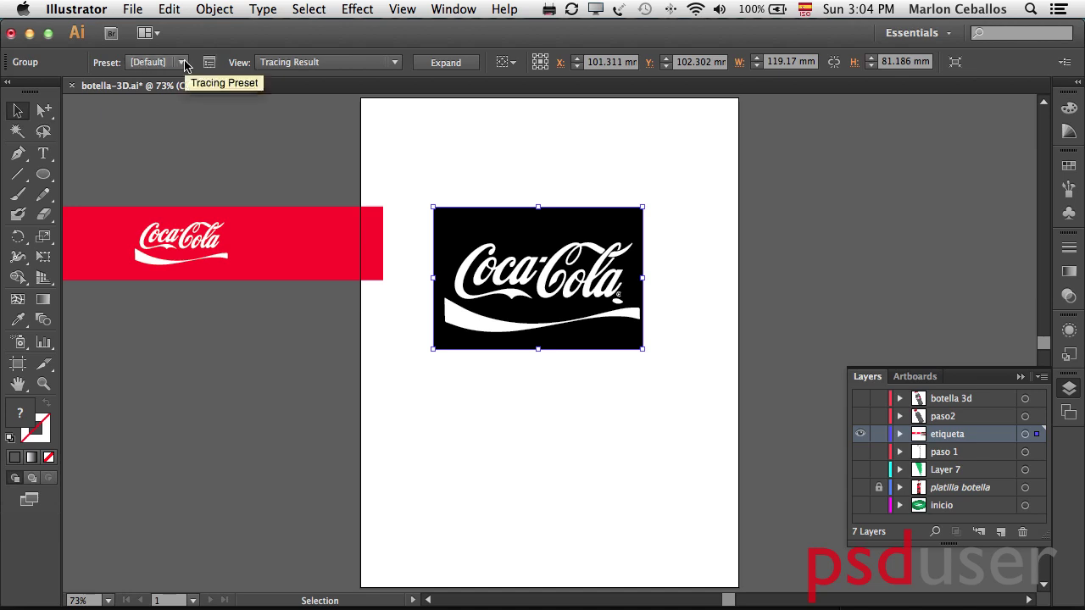
pyautogui.click(179, 63)
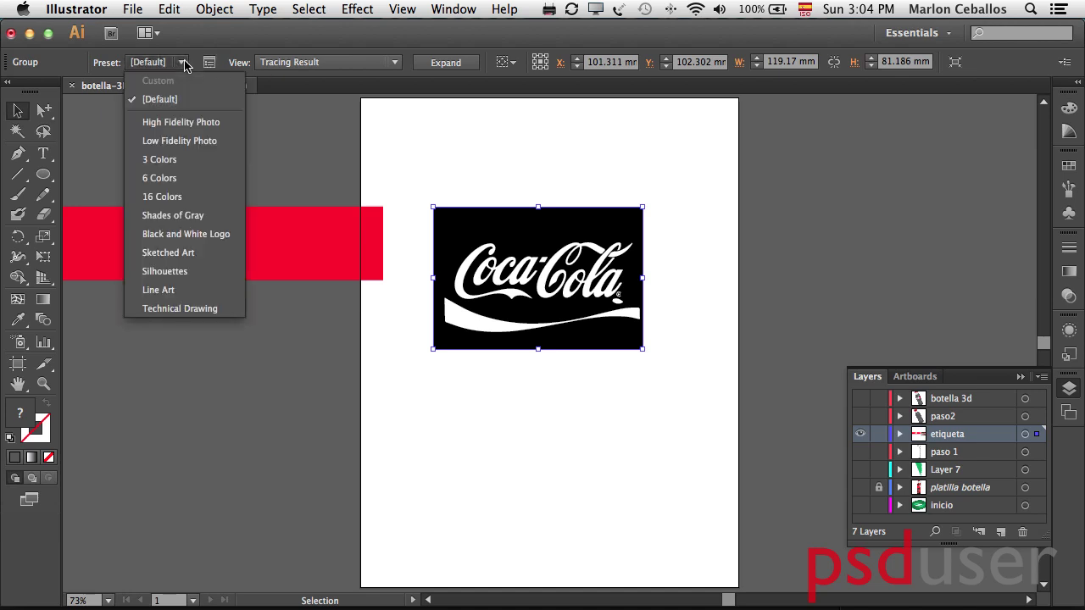
pyautogui.click(181, 234)
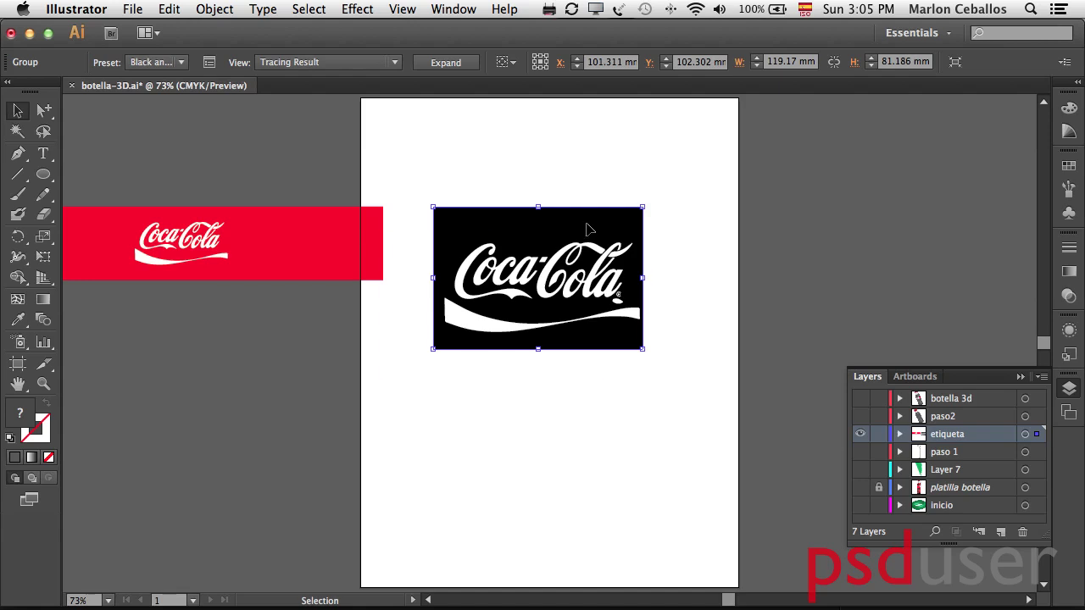
pyautogui.moveTo(590, 229)
pyautogui.mouseDown()
pyautogui.moveTo(317, 351)
pyautogui.moveTo(243, 353)
pyautogui.mouseUp()
pyautogui.click(363, 164)
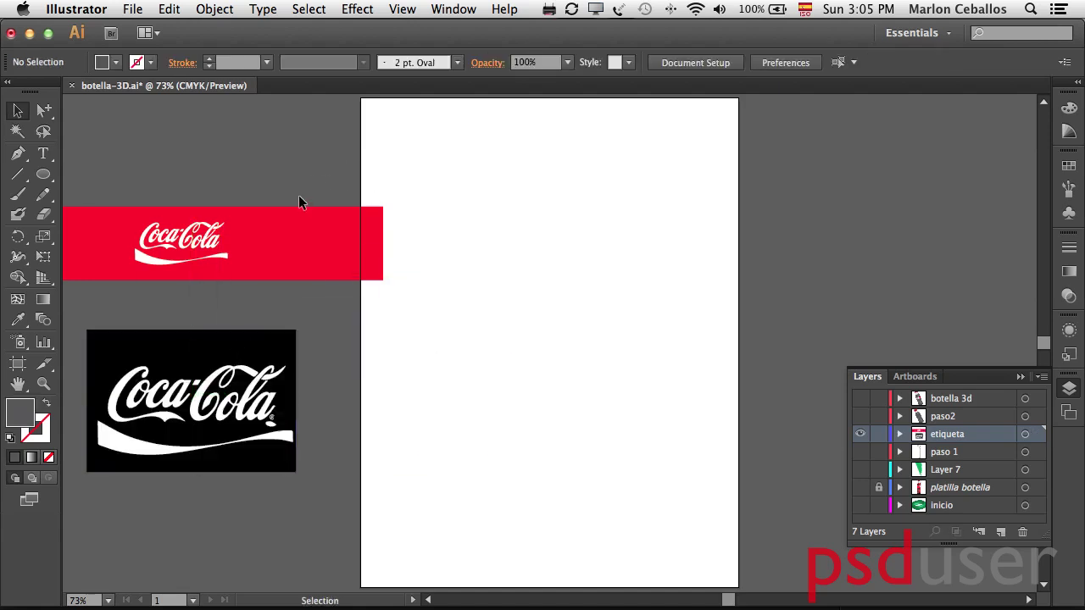
# - Try to register the red Coca-Cola label as a new symbol and return the label to its original place
pyautogui.click(1069, 211)
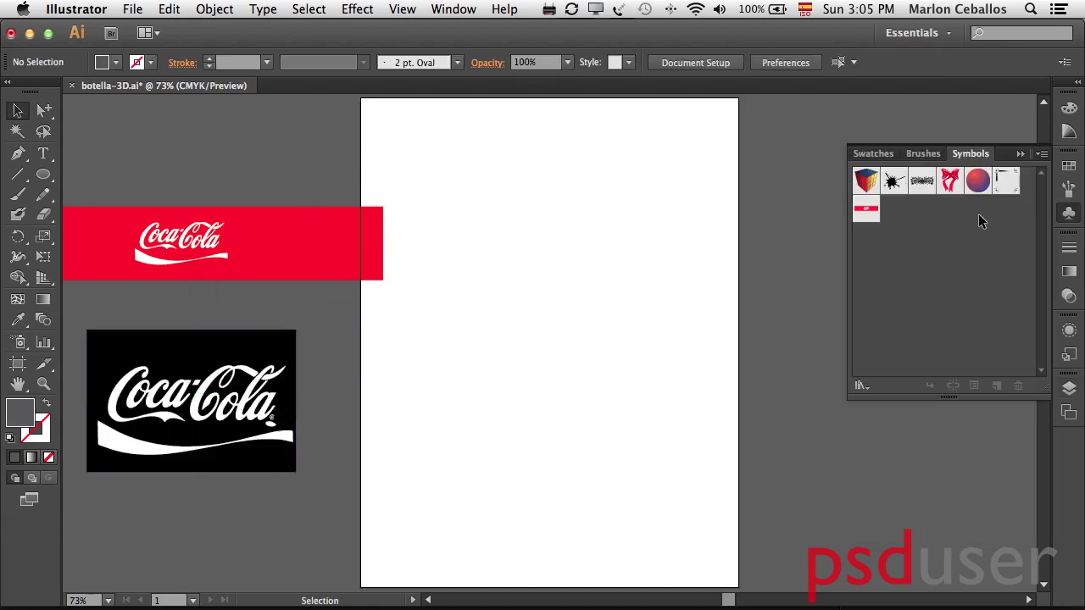
pyautogui.moveTo(489, 174); pyautogui.dragTo(140, 310)
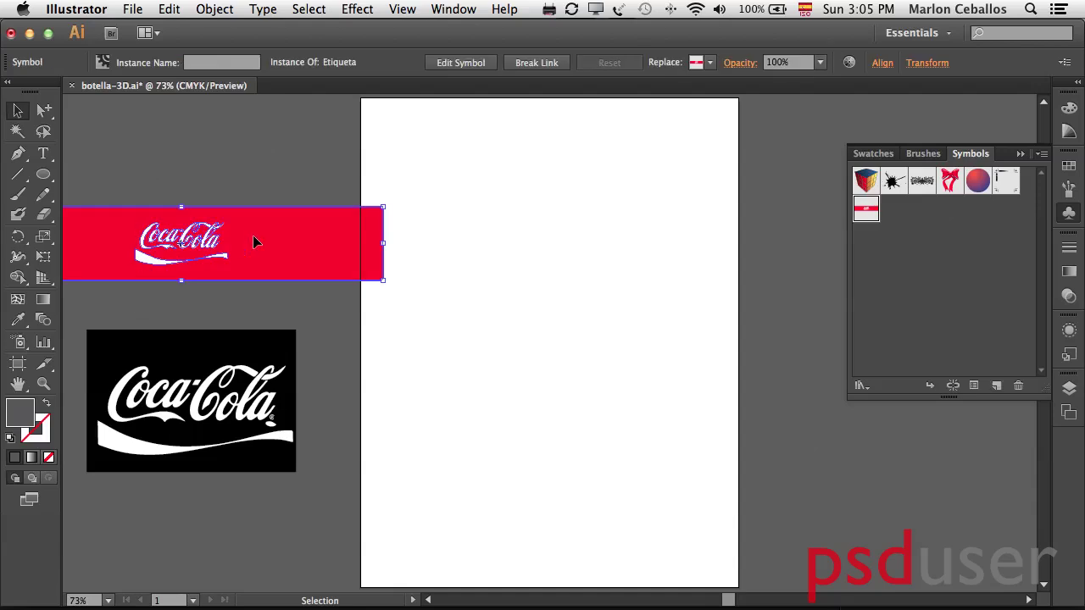
pyautogui.moveTo(254, 237); pyautogui.dragTo(868, 210)
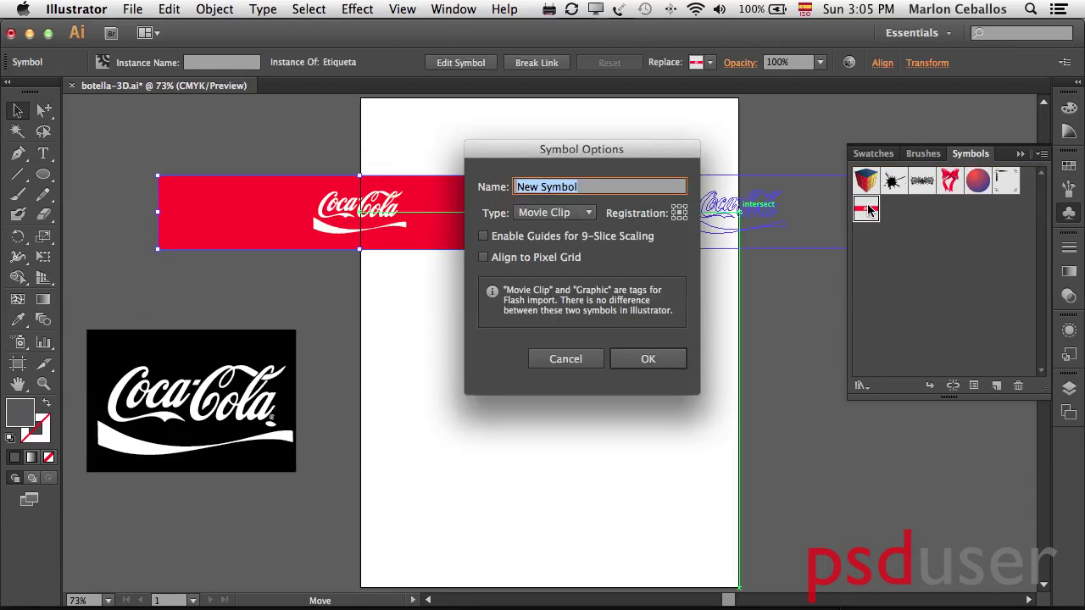
pyautogui.click(567, 362)
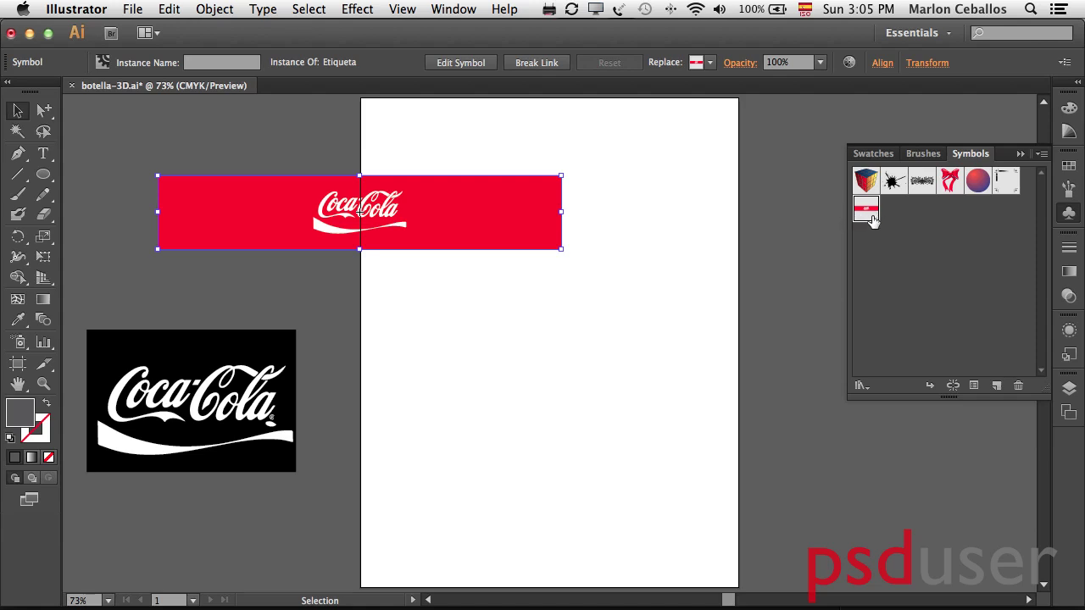
pyautogui.moveTo(559, 206); pyautogui.dragTo(383, 237)
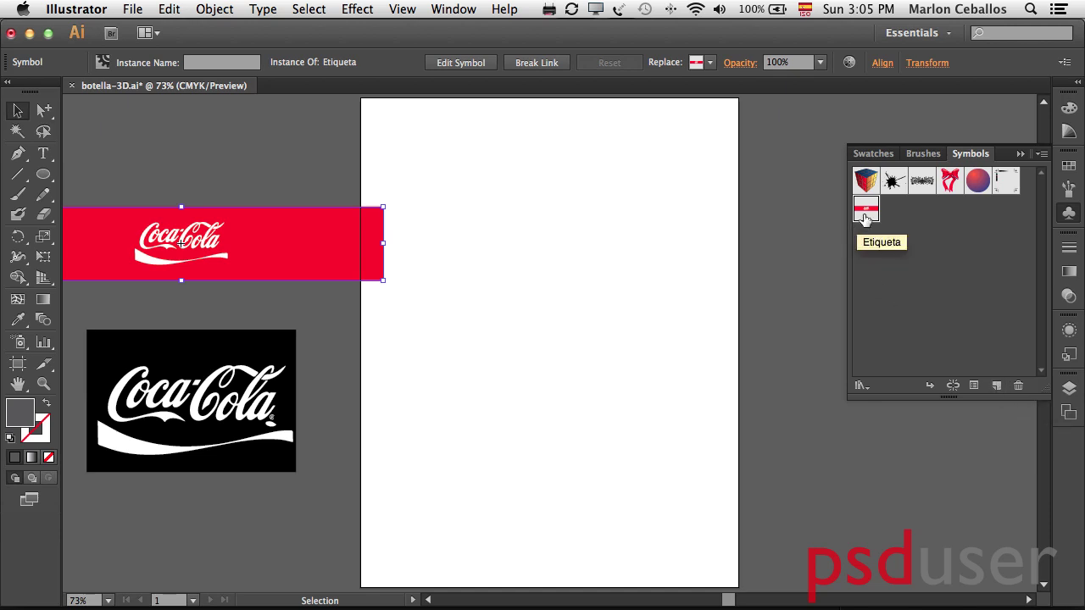
pyautogui.click(237, 136)
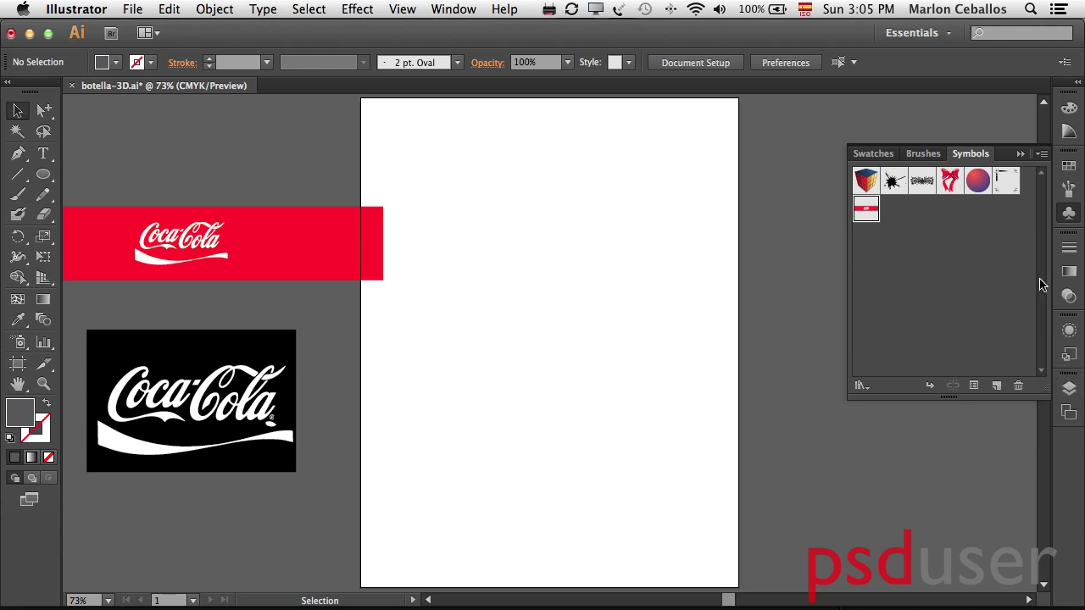
# - Hide the etiqueta layer and show the paso2 layer
pyautogui.click(1069, 389)
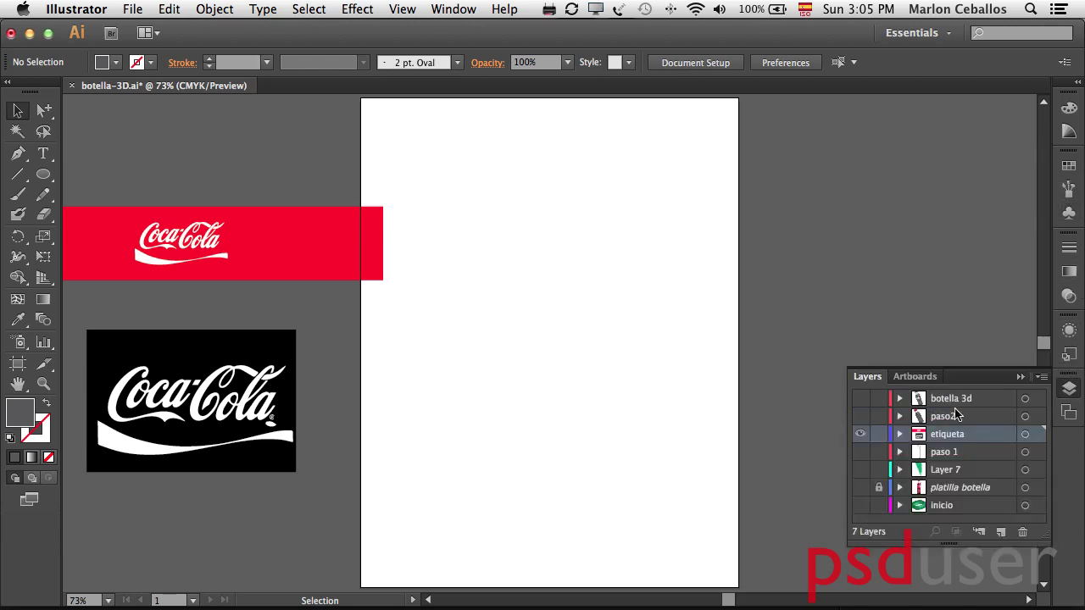
pyautogui.click(860, 433)
pyautogui.click(861, 416)
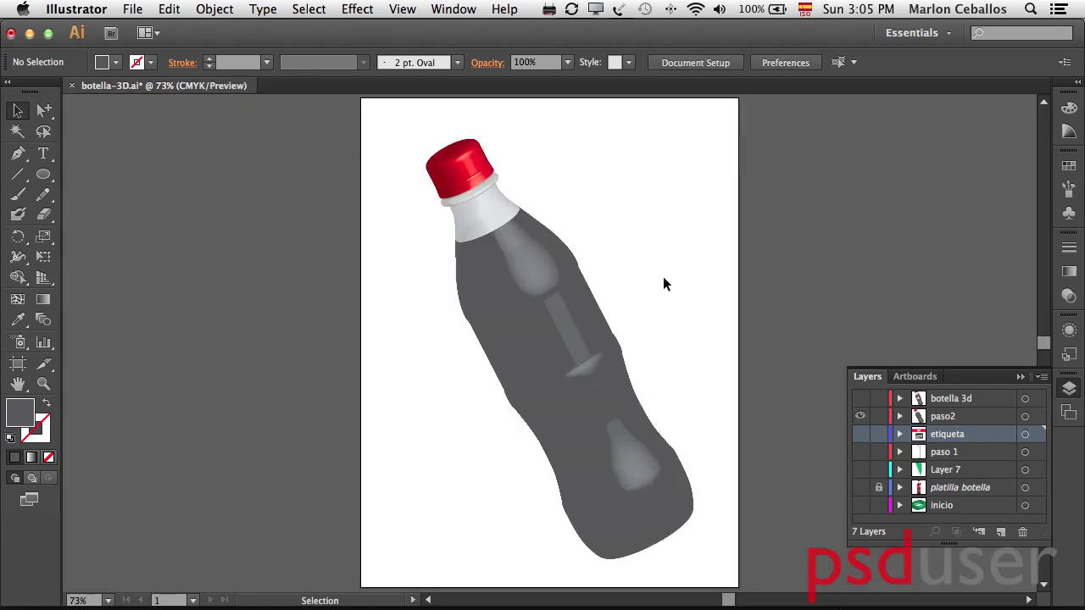
# - Select the bottle group and reopen its 3D Revolve effect settings with the preview on
pyautogui.click(541, 263)
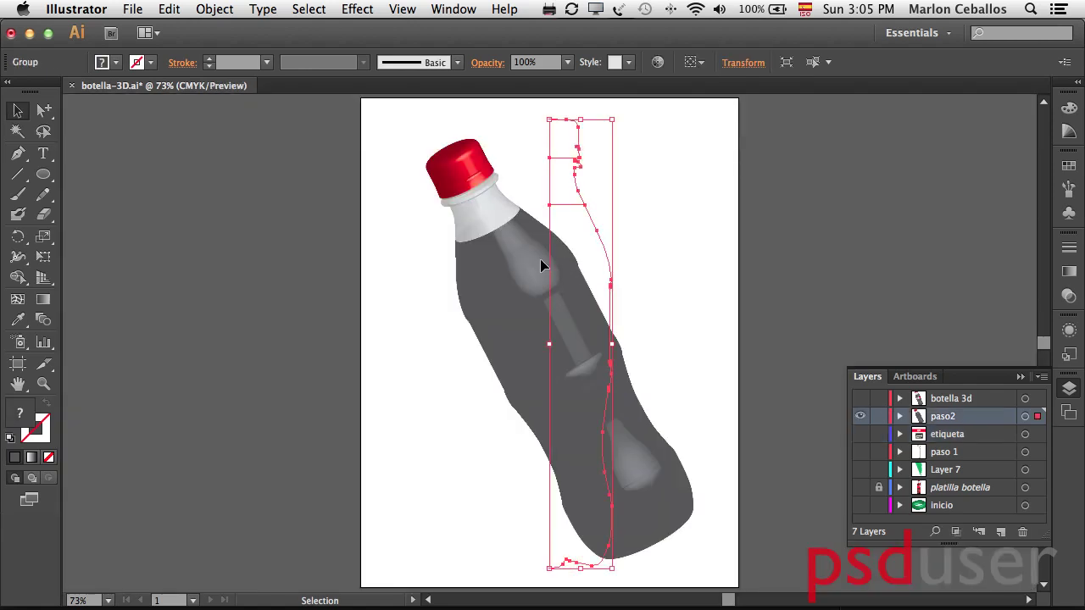
pyautogui.click(1071, 394)
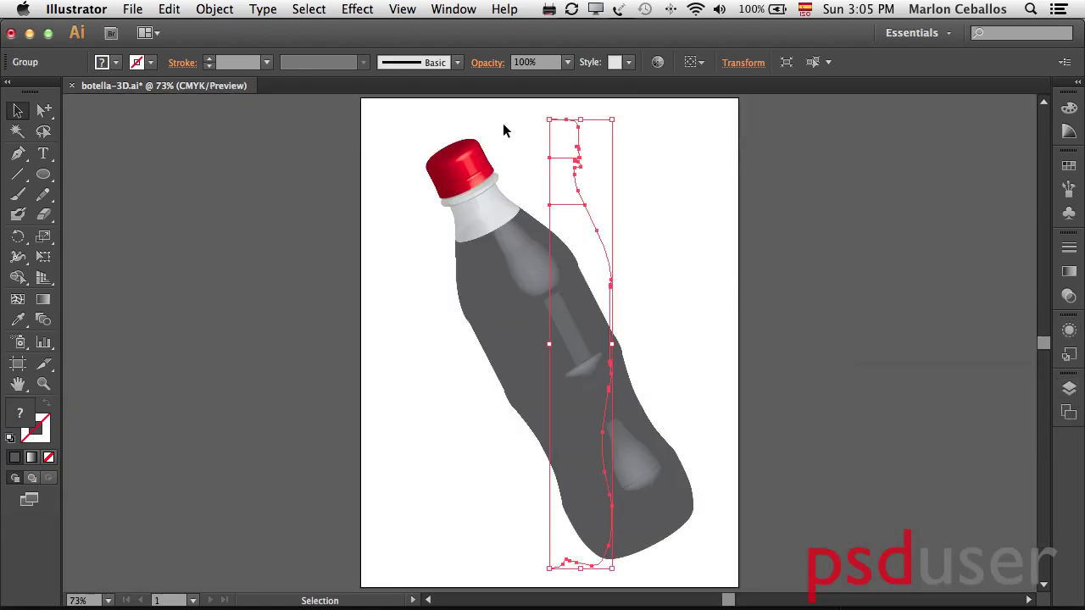
pyautogui.click(356, 9)
pyautogui.moveTo(376, 117)
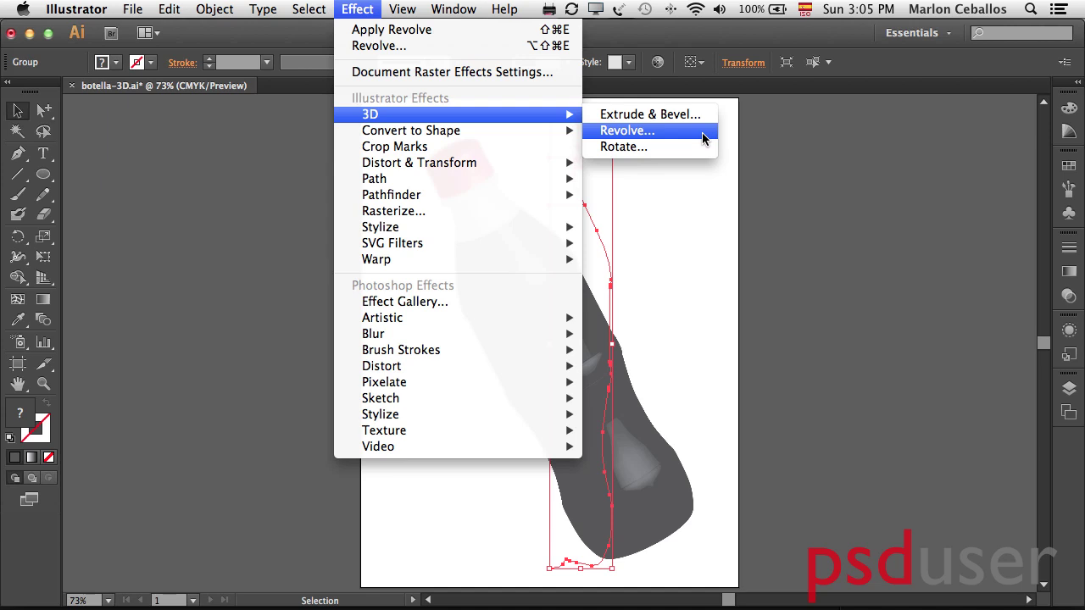
pyautogui.click(872, 137)
pyautogui.click(1071, 391)
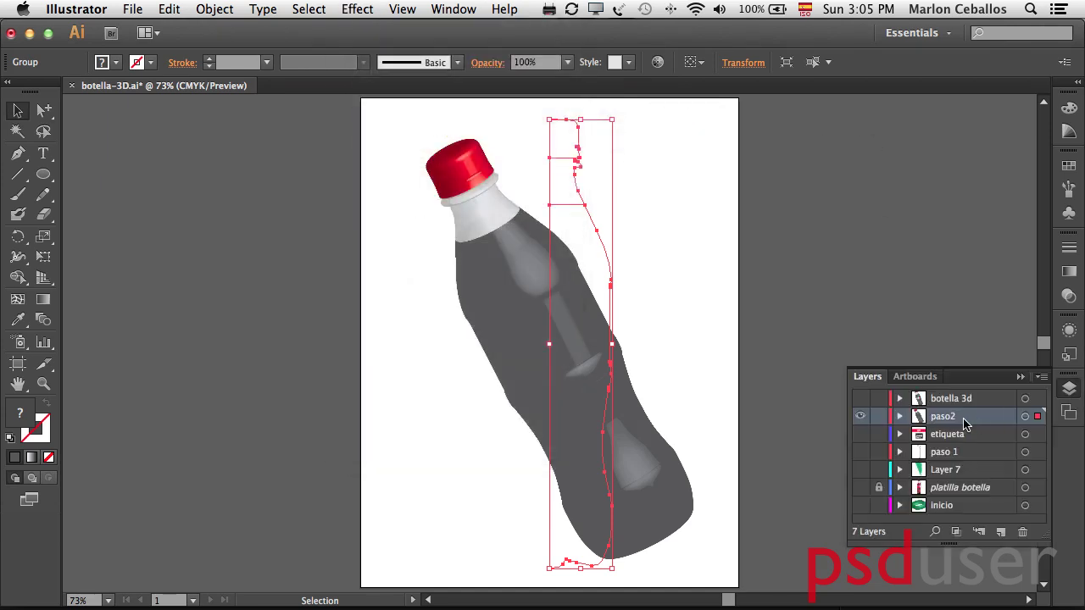
pyautogui.click(1067, 332)
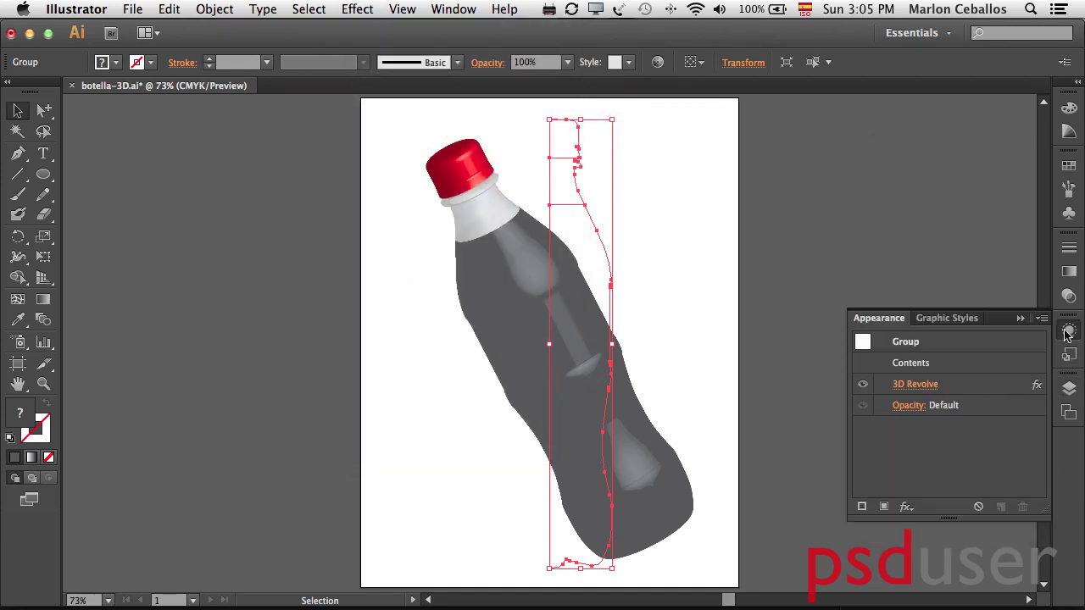
pyautogui.click(914, 384)
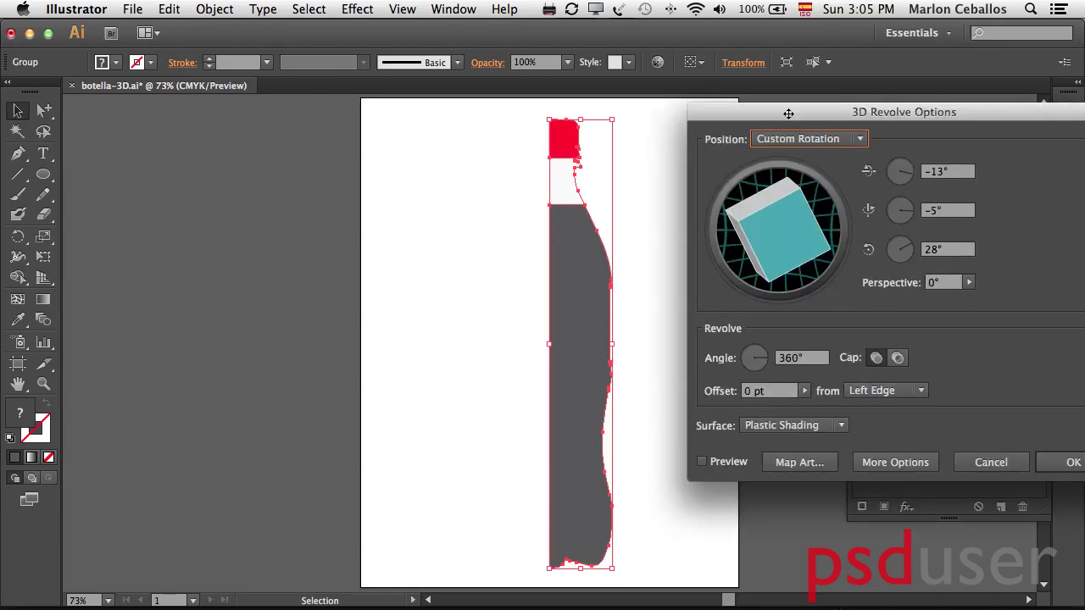
pyautogui.click(717, 465)
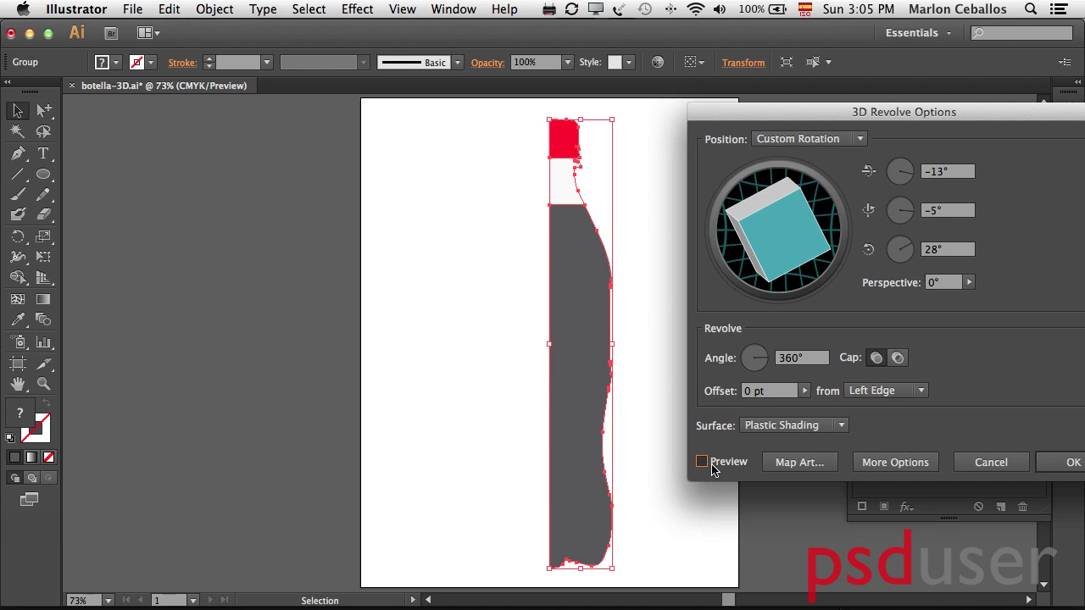
pyautogui.click(712, 468)
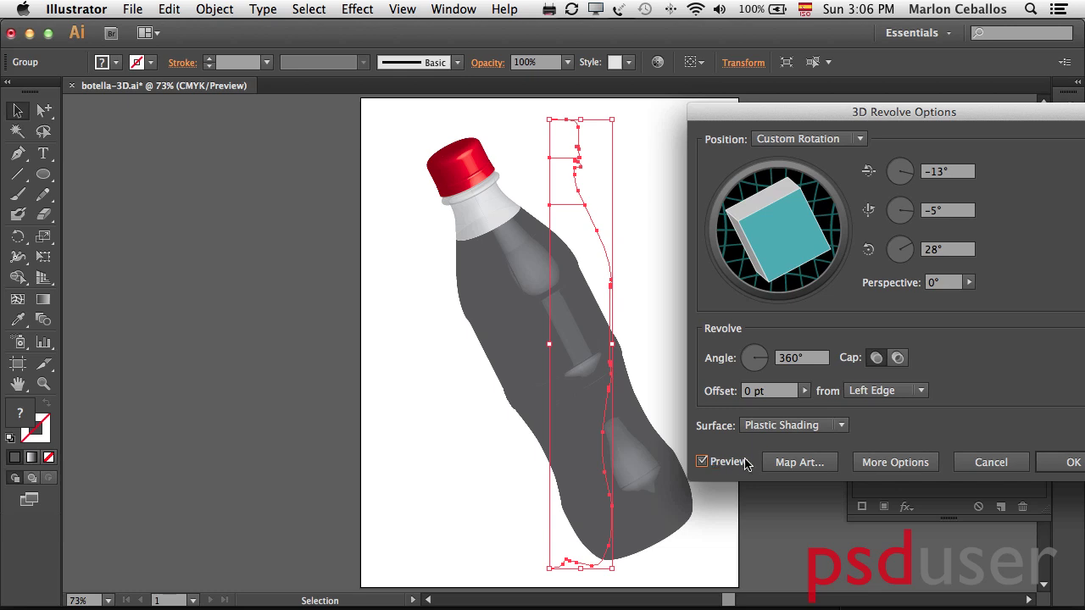
# - Start mapping art onto the revolved bottle and step through its surfaces to 13 of 22, the upper body around the label area
pyautogui.click(799, 462)
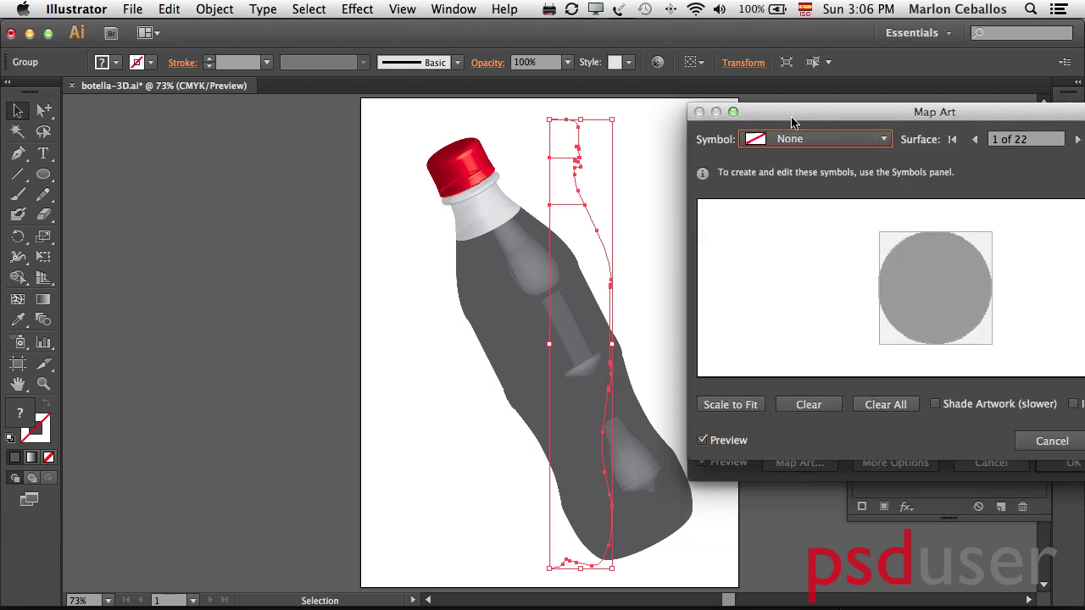
pyautogui.moveTo(793, 116); pyautogui.dragTo(751, 116)
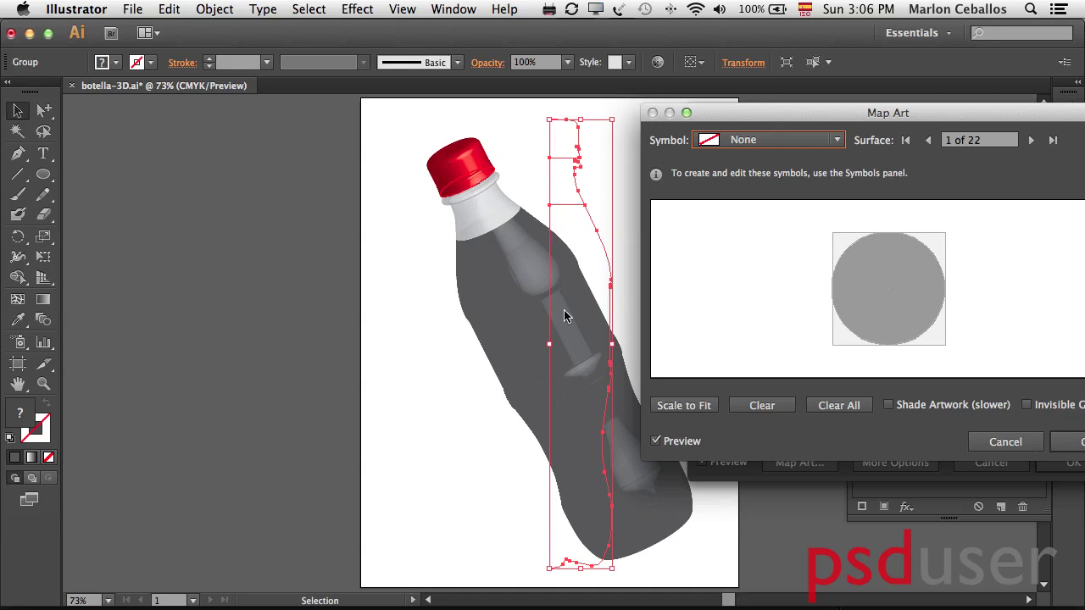
pyautogui.click(1031, 140)
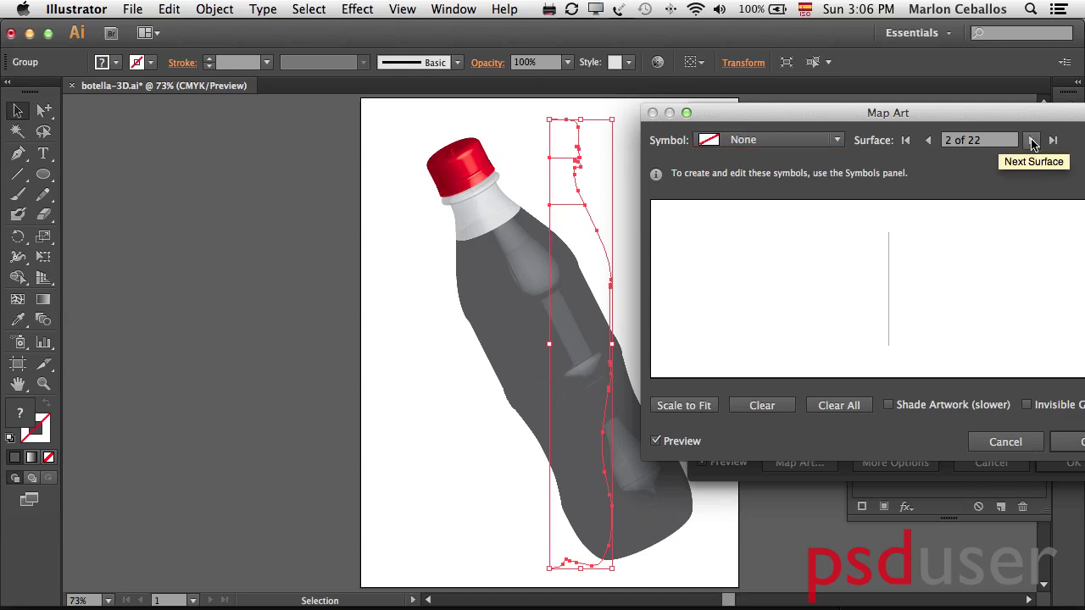
pyautogui.click(1032, 140)
pyautogui.click(1032, 140)
pyautogui.click(1032, 140)
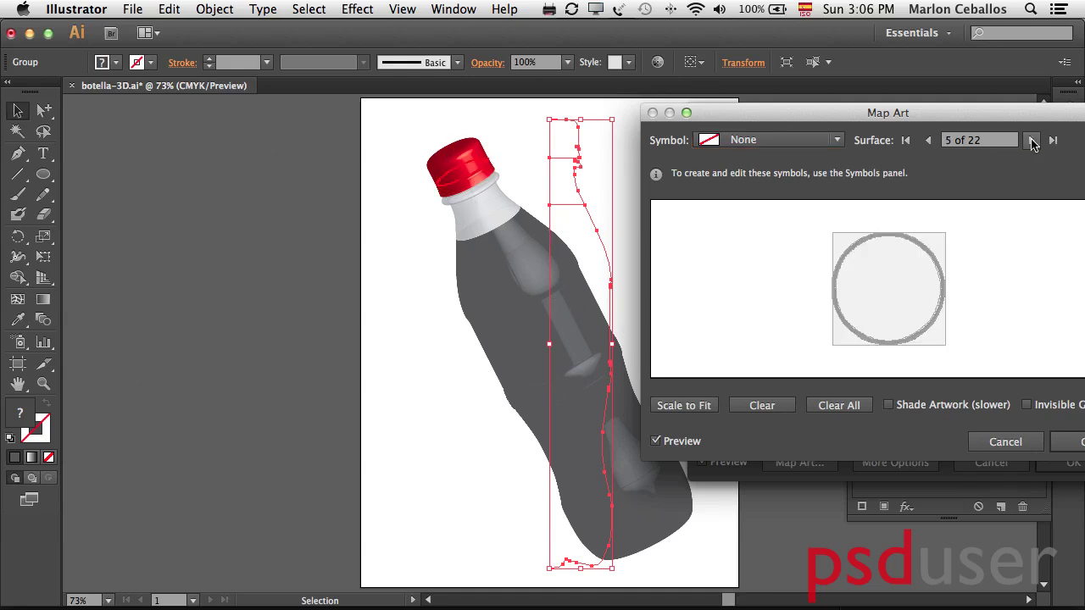
pyautogui.click(1032, 139)
pyautogui.click(1032, 140)
pyautogui.click(1032, 140)
pyautogui.click(1031, 140)
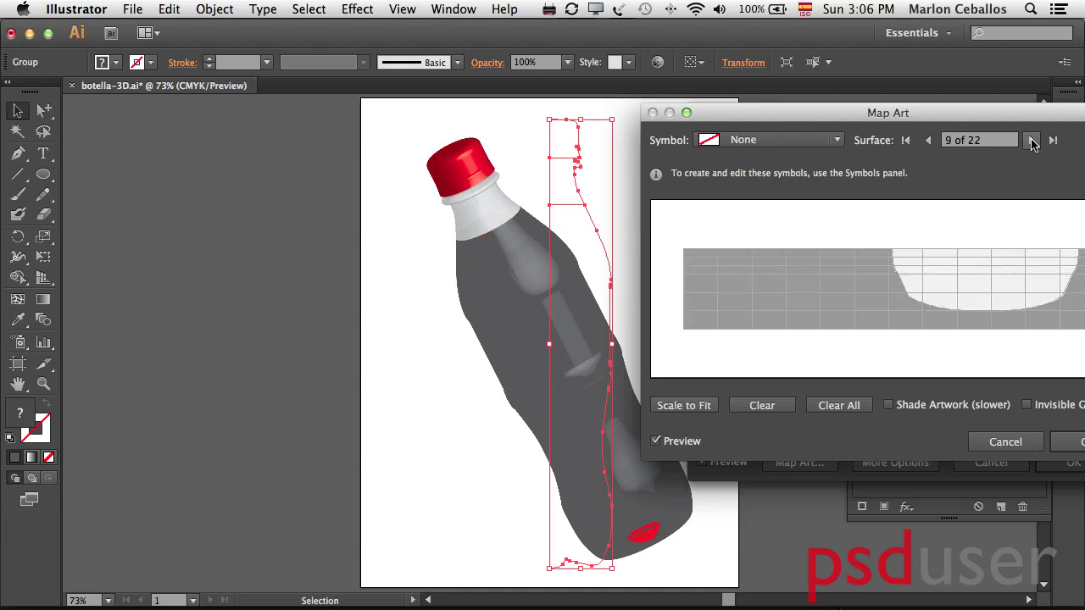
pyautogui.click(1031, 140)
pyautogui.click(1031, 140)
pyautogui.click(1031, 140)
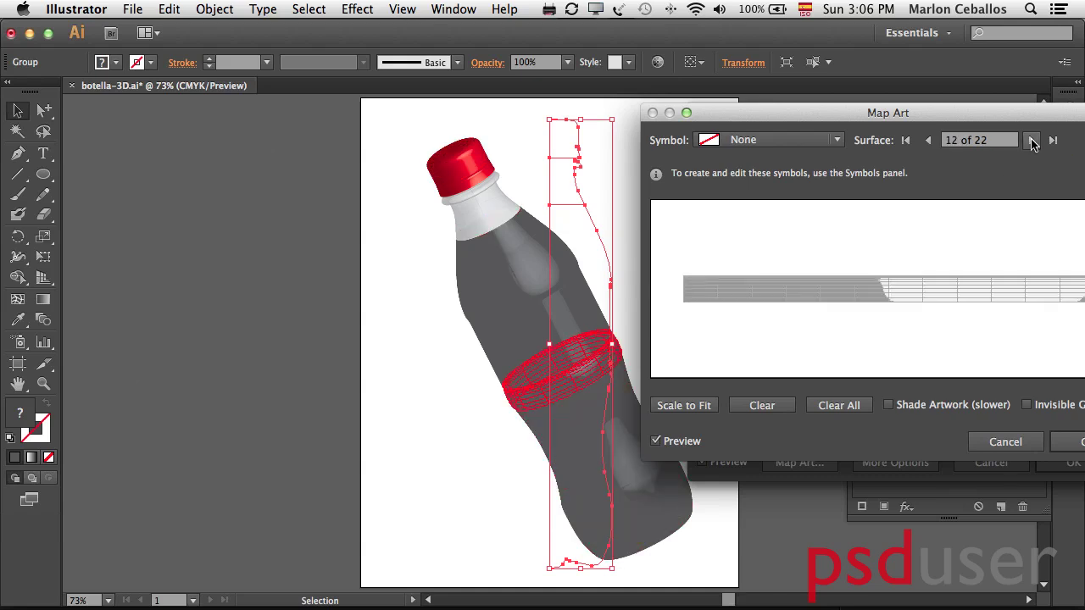
pyautogui.click(1031, 140)
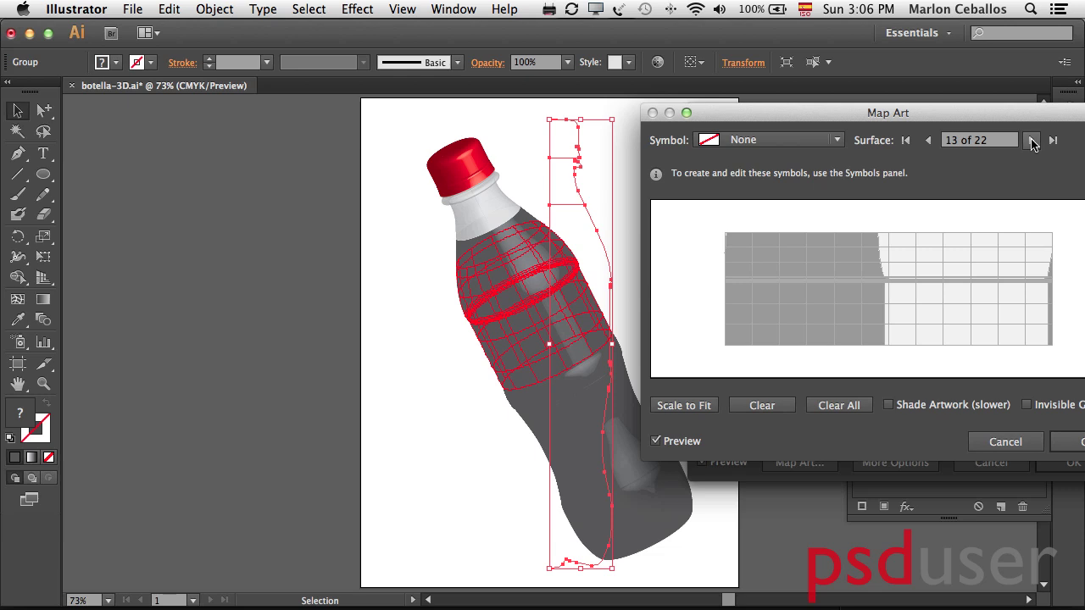
# - Map the Etiqueta symbol onto surface 13 of the bottle
pyautogui.moveTo(933, 117); pyautogui.dragTo(905, 99)
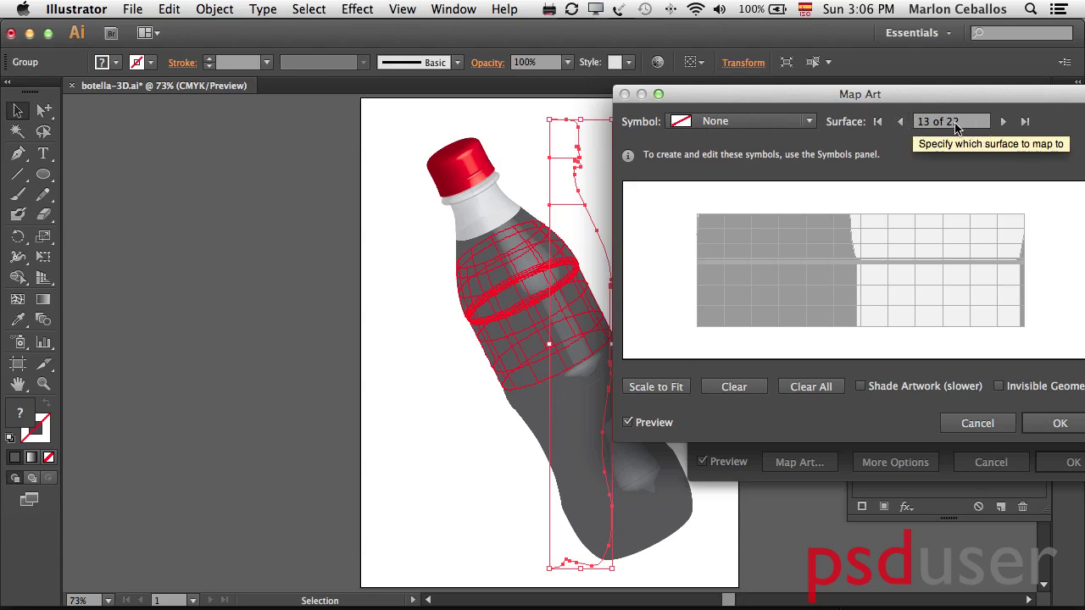
pyautogui.click(772, 121)
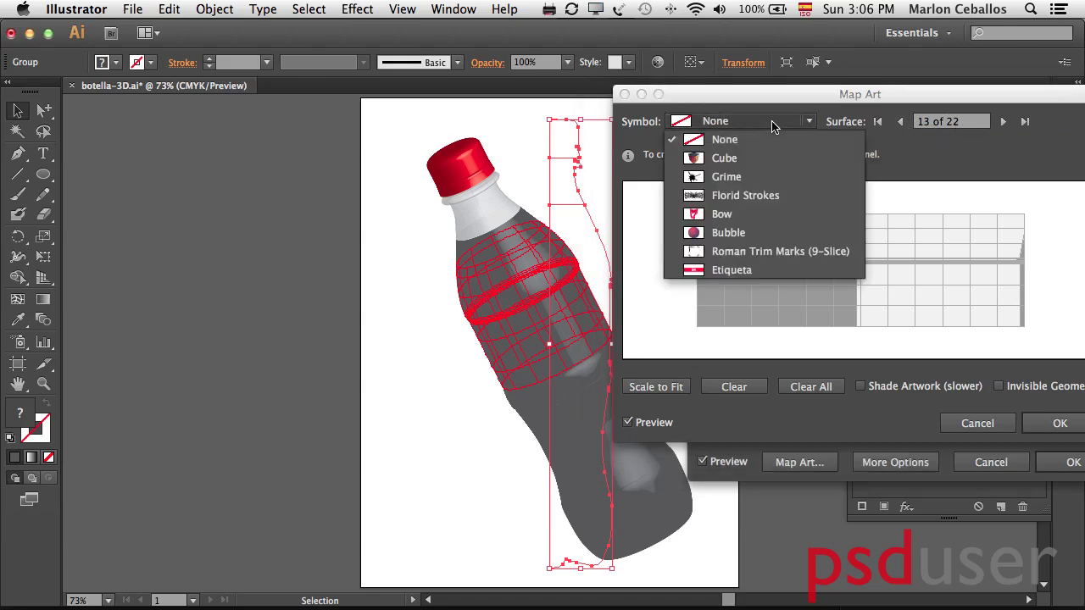
pyautogui.click(682, 362)
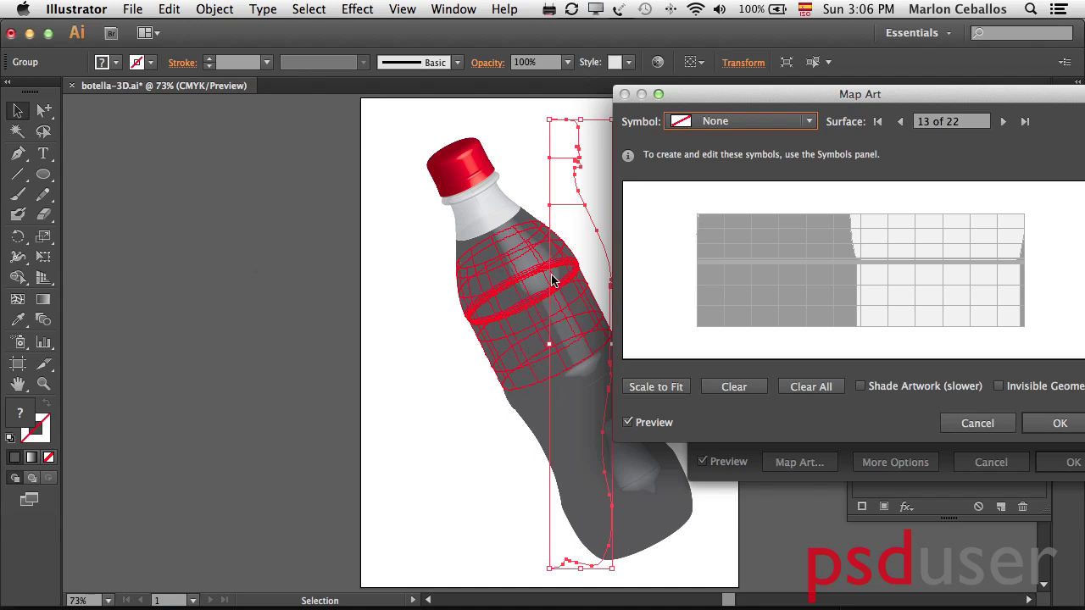
pyautogui.click(796, 120)
pyautogui.click(720, 274)
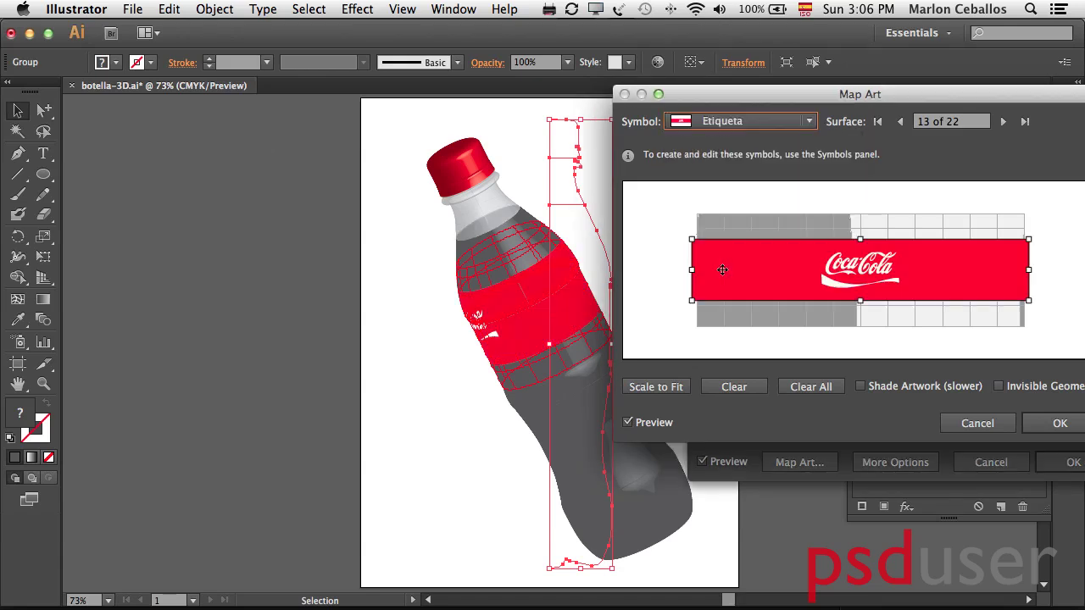
# - Fit the label to the lower band of the surface with the logo facing front, reduce its height slightly, and enable Shade Artwork
pyautogui.moveTo(798, 260); pyautogui.dragTo(849, 287)
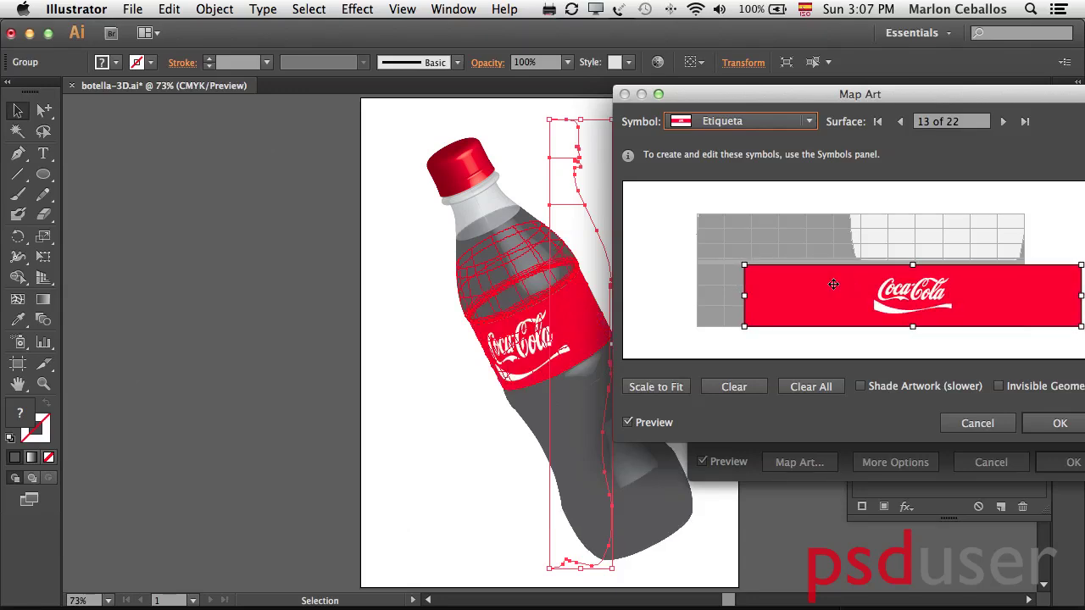
pyautogui.moveTo(850, 287); pyautogui.dragTo(855, 288)
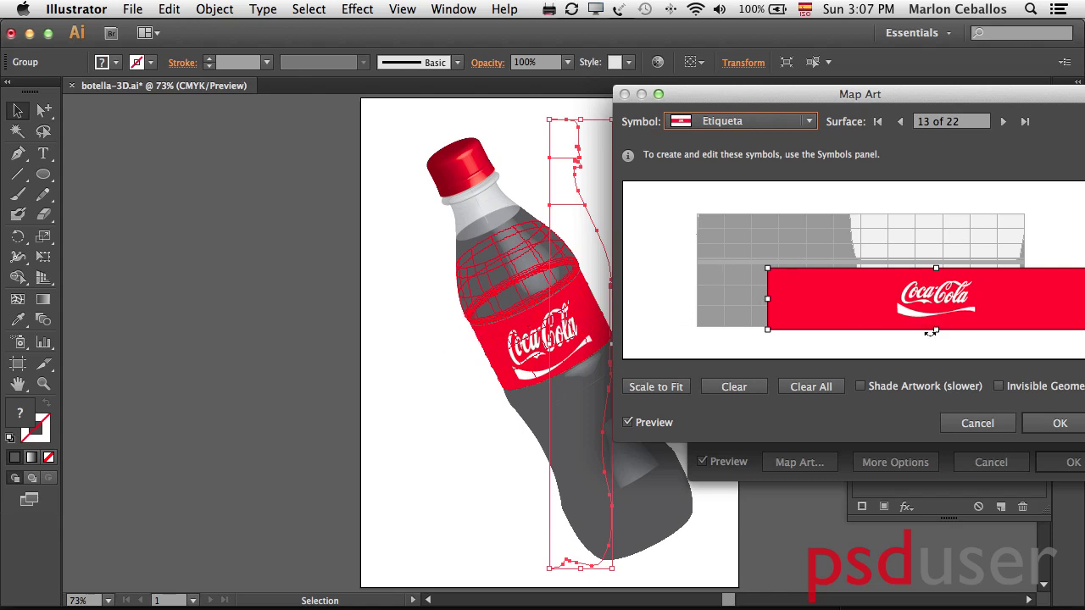
pyautogui.moveTo(936, 331); pyautogui.dragTo(936, 323)
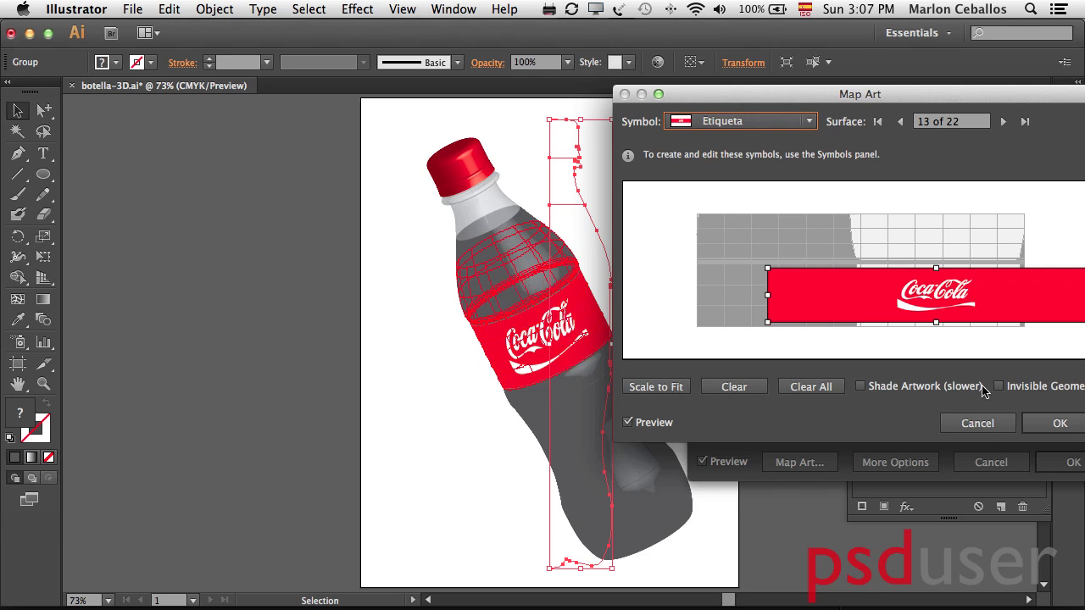
pyautogui.click(863, 385)
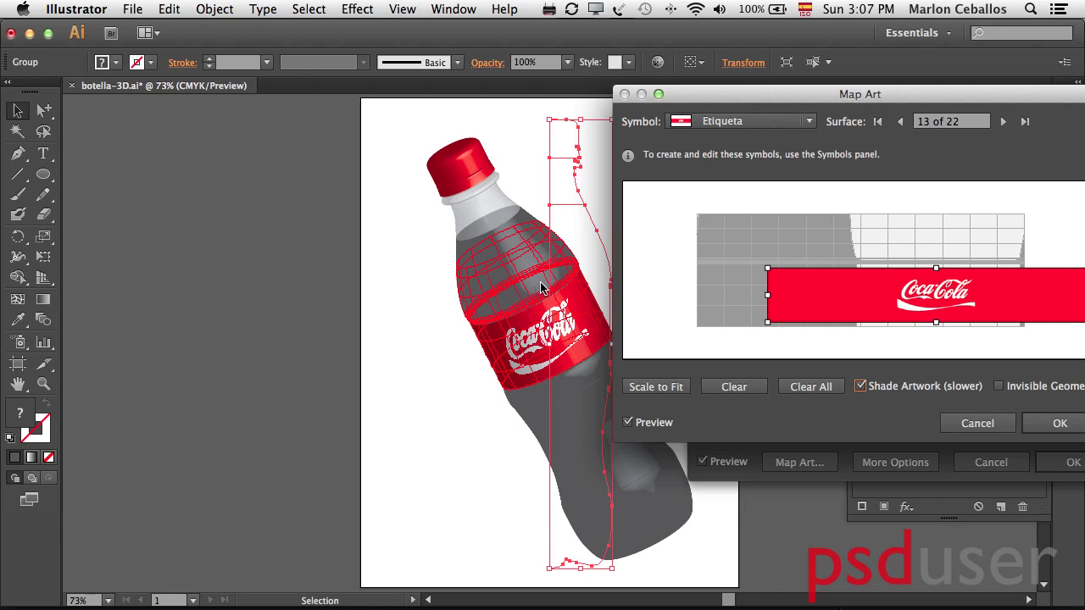
# - Try the Invisible Geometry option on the mapped bottle and switch it back off
pyautogui.click(1000, 387)
pyautogui.click(1057, 391)
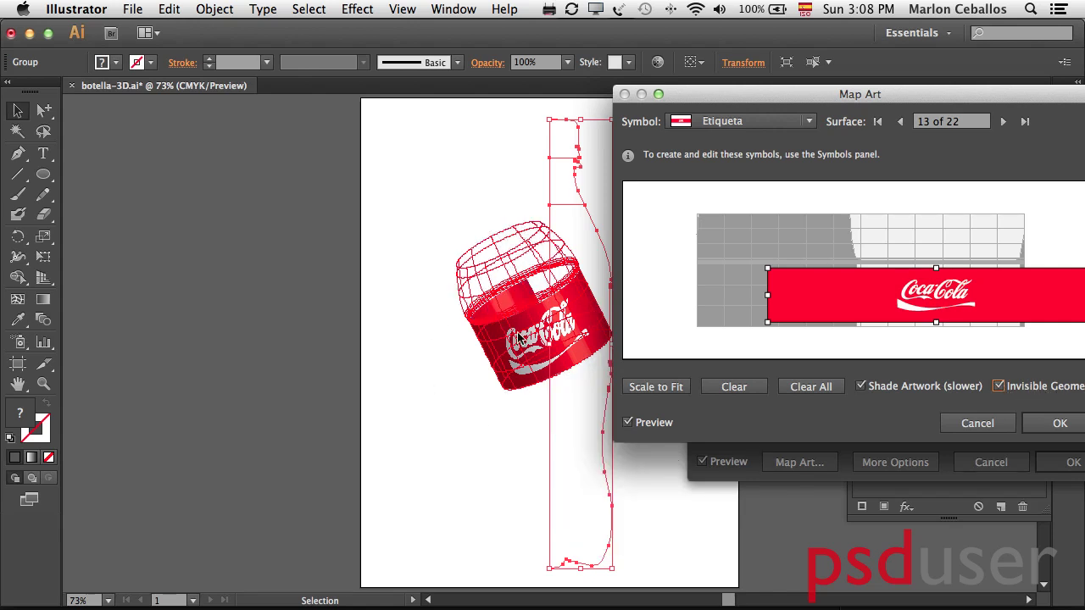
pyautogui.click(1004, 390)
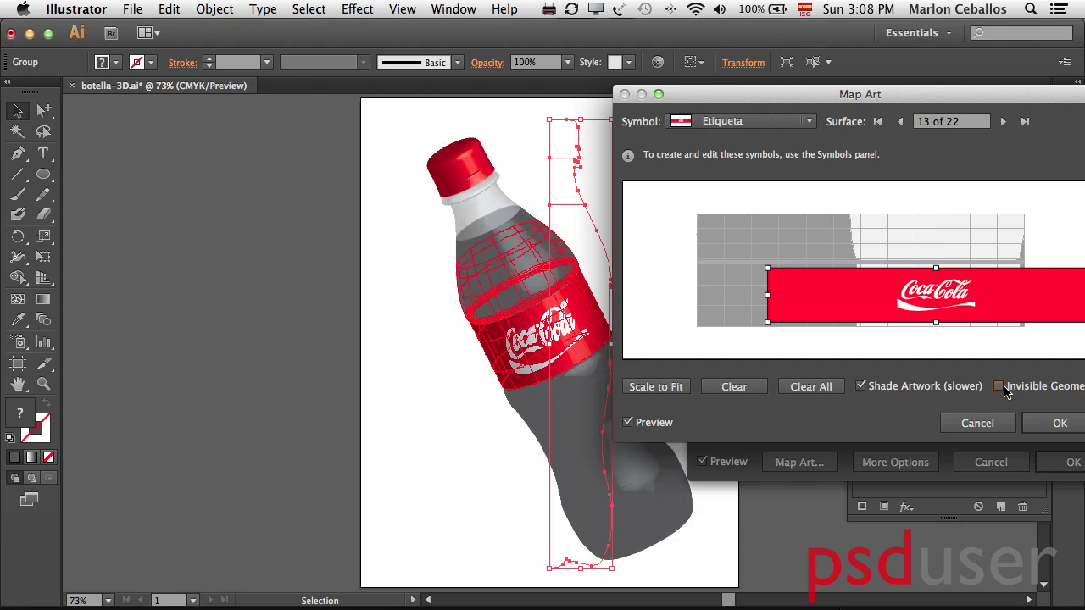
# - Apply the Map Art and 3D Revolve settings to the bottle and deselect it
pyautogui.click(1057, 426)
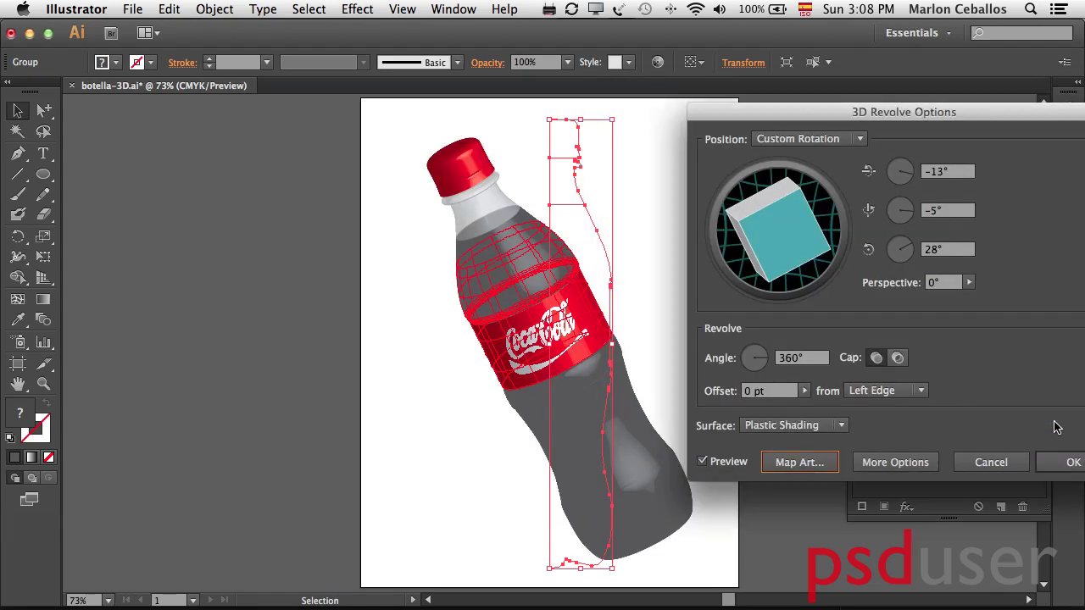
pyautogui.click(1071, 464)
pyautogui.click(734, 170)
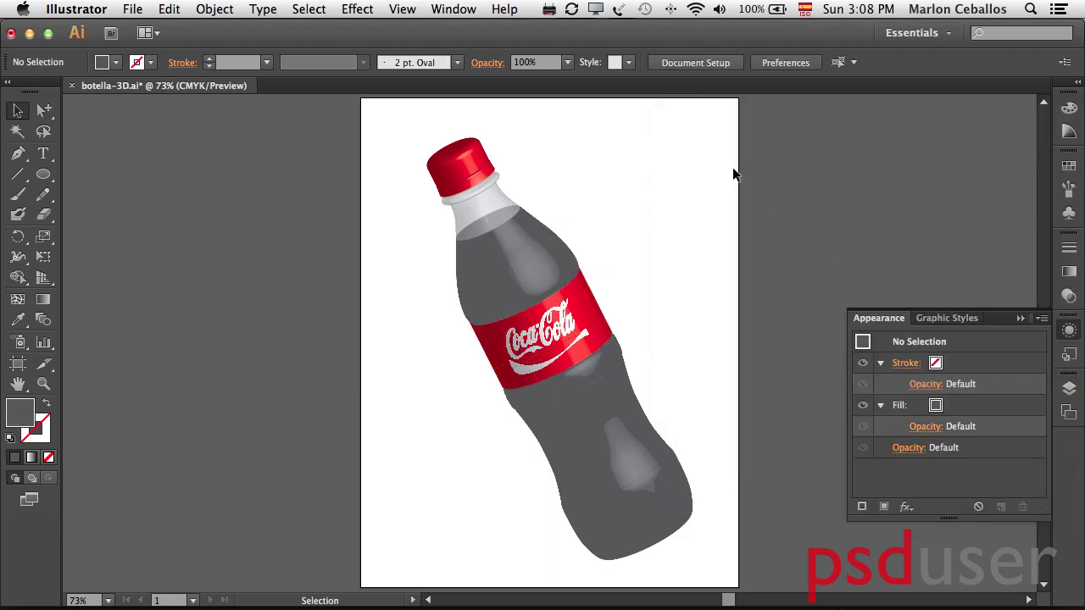